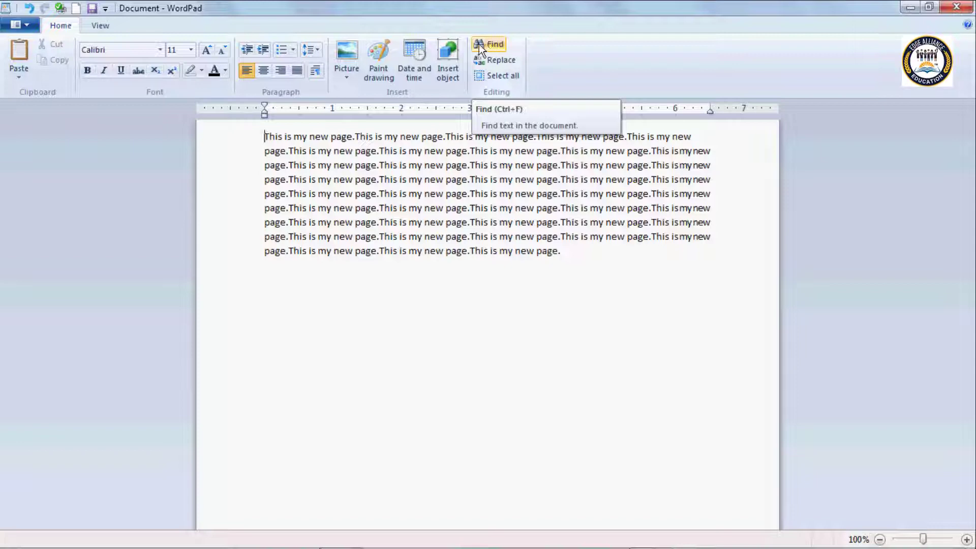
# - Search the document for the text "Is", keeping the Find dialog clear of the paragraph
pyautogui.click(492, 45)
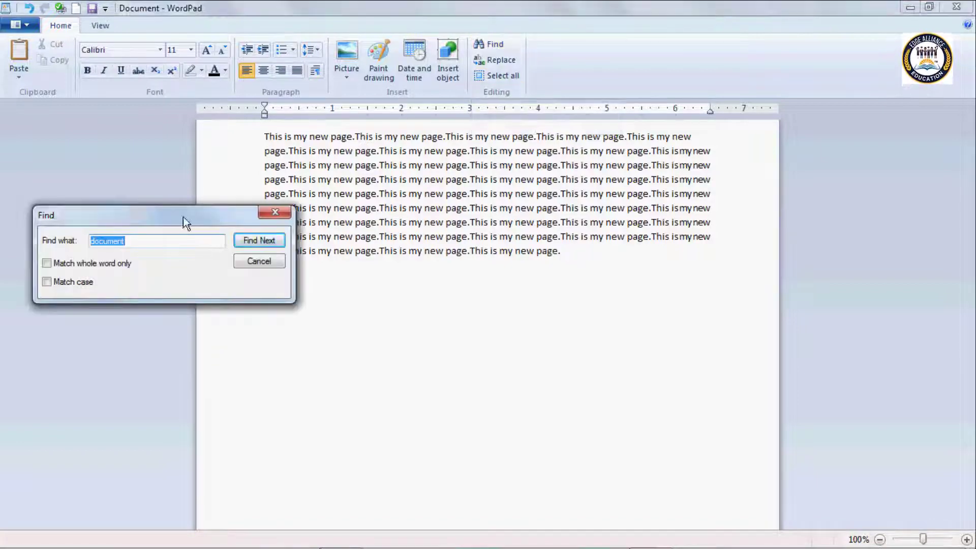
pyautogui.moveTo(185, 220); pyautogui.dragTo(438, 340)
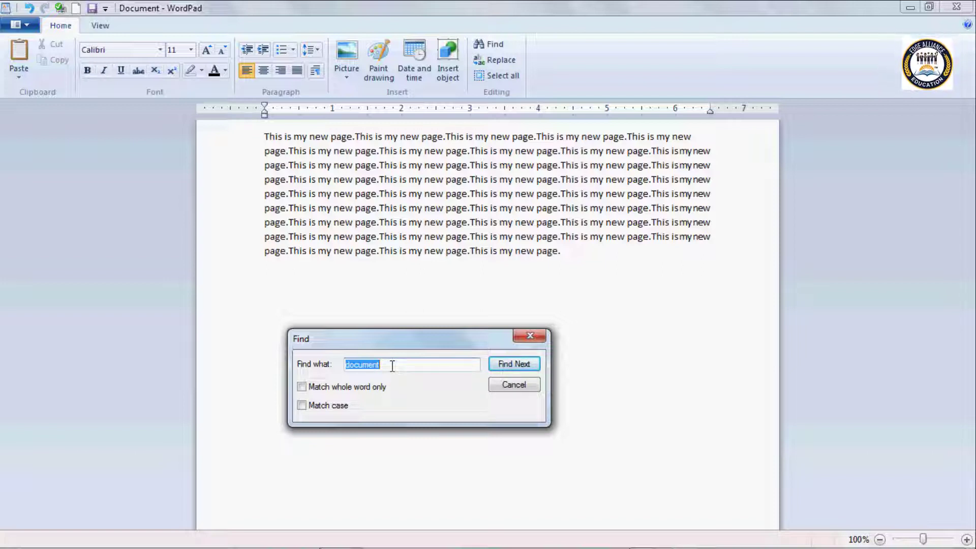
pyautogui.press('BackSpace')
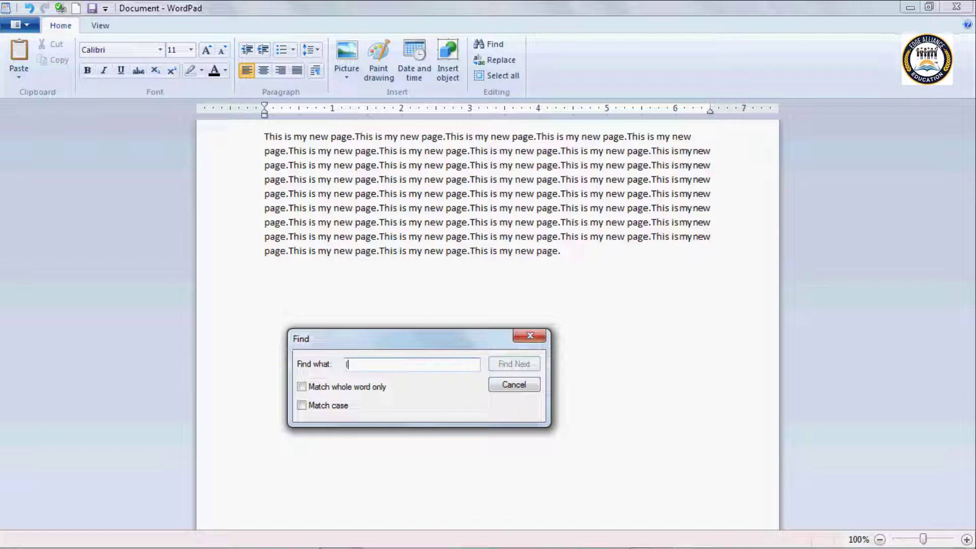
pyautogui.write('Is')
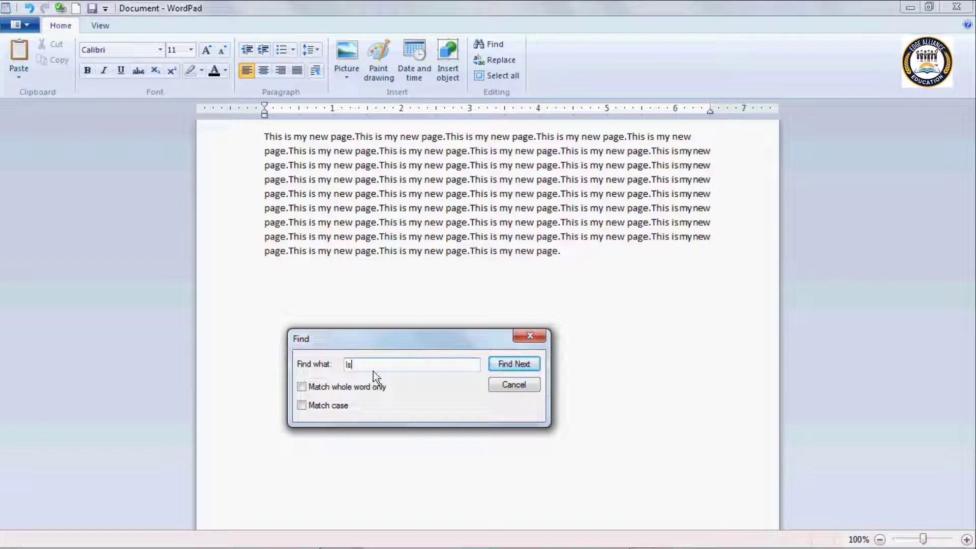
pyautogui.moveTo(429, 341); pyautogui.dragTo(413, 311)
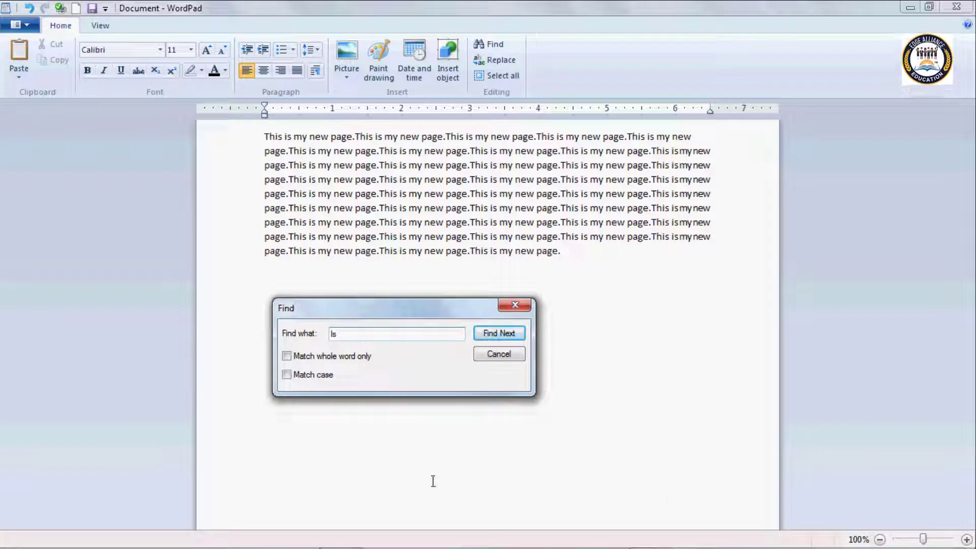
pyautogui.click(486, 332)
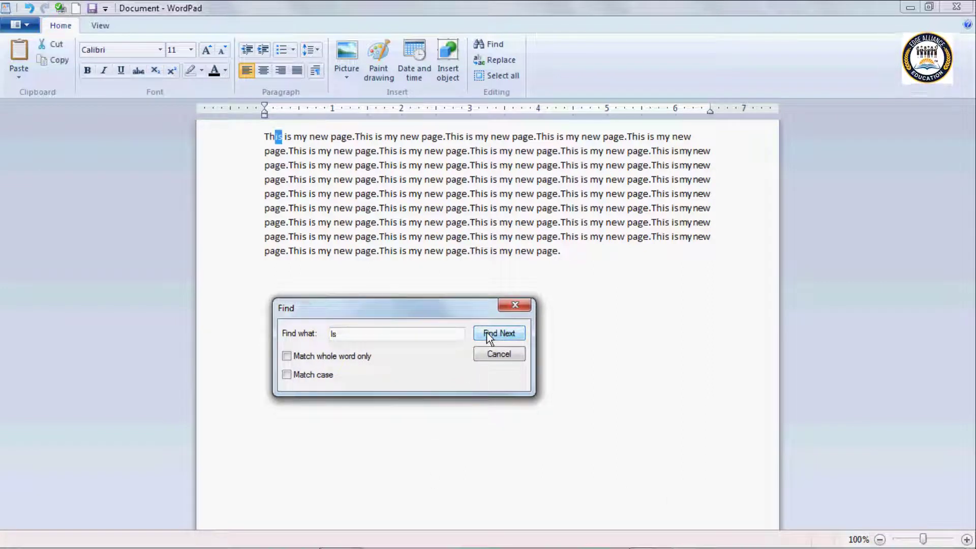
# - Go through the further occurrences of "Is" up to the third sentence start in the paragraph's second line, and close the search
pyautogui.click(486, 333)
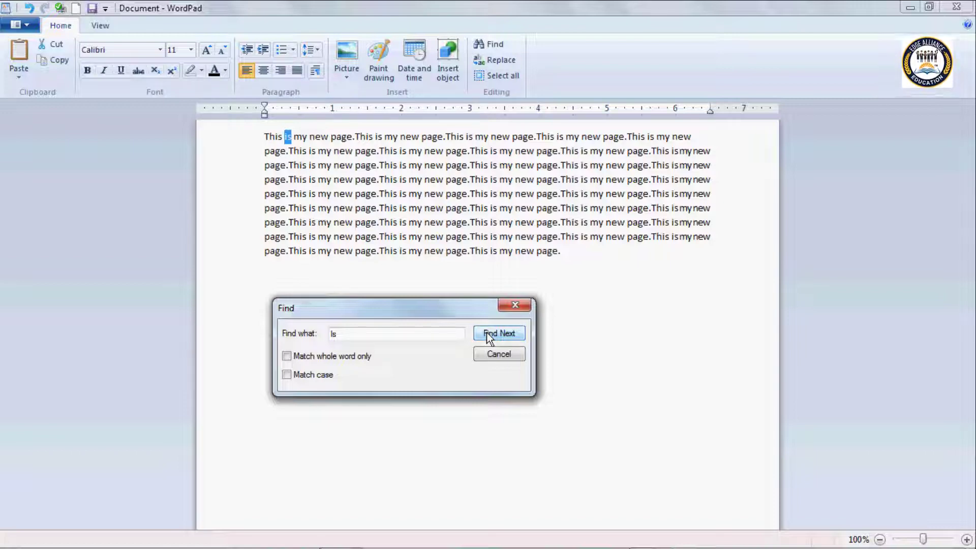
pyautogui.click(486, 332)
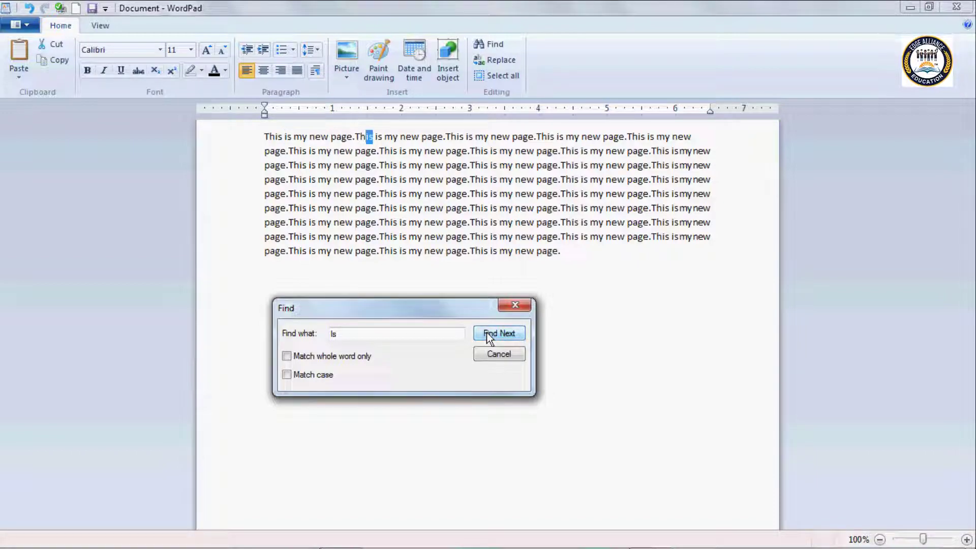
pyautogui.click(487, 334)
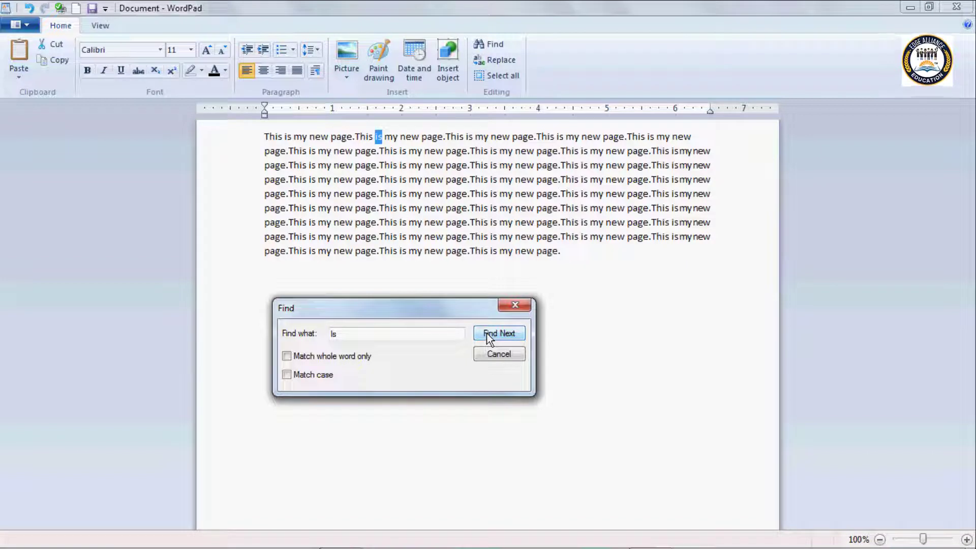
pyautogui.click(486, 334)
pyautogui.click(486, 334)
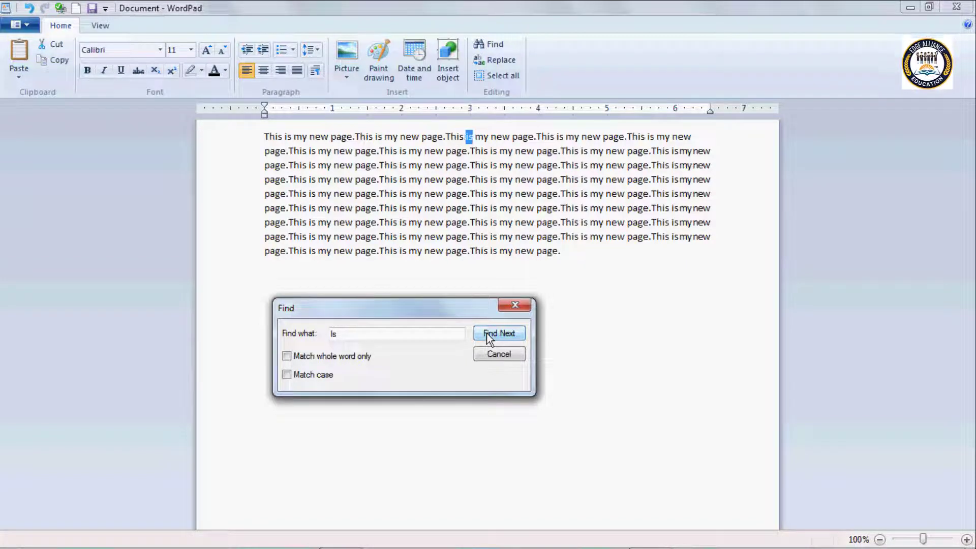
pyautogui.click(486, 334)
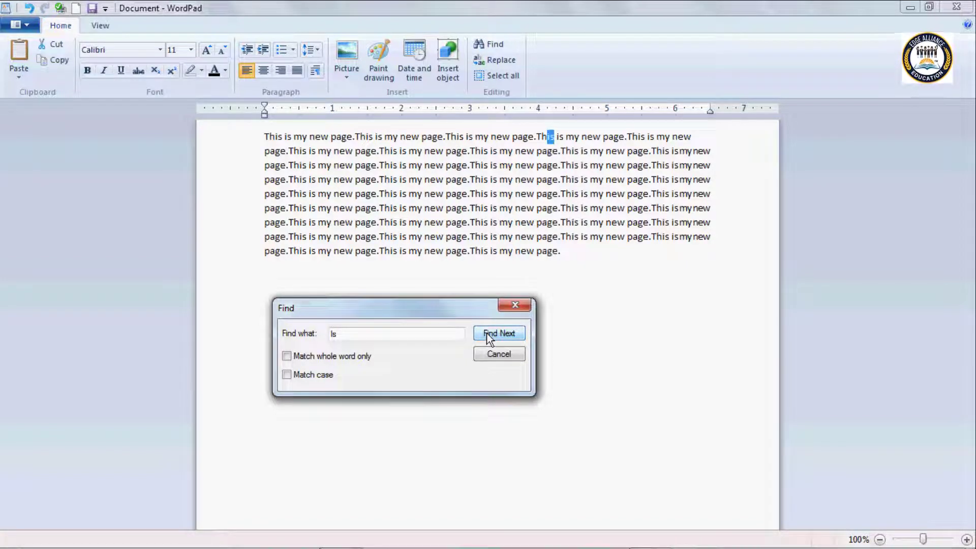
pyautogui.click(486, 334)
pyautogui.click(486, 335)
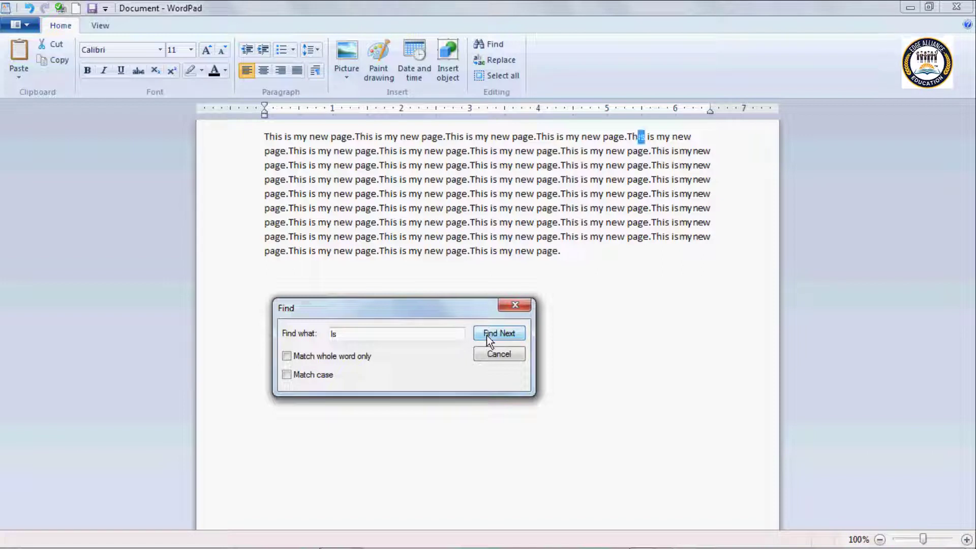
pyautogui.click(487, 334)
pyautogui.click(487, 334)
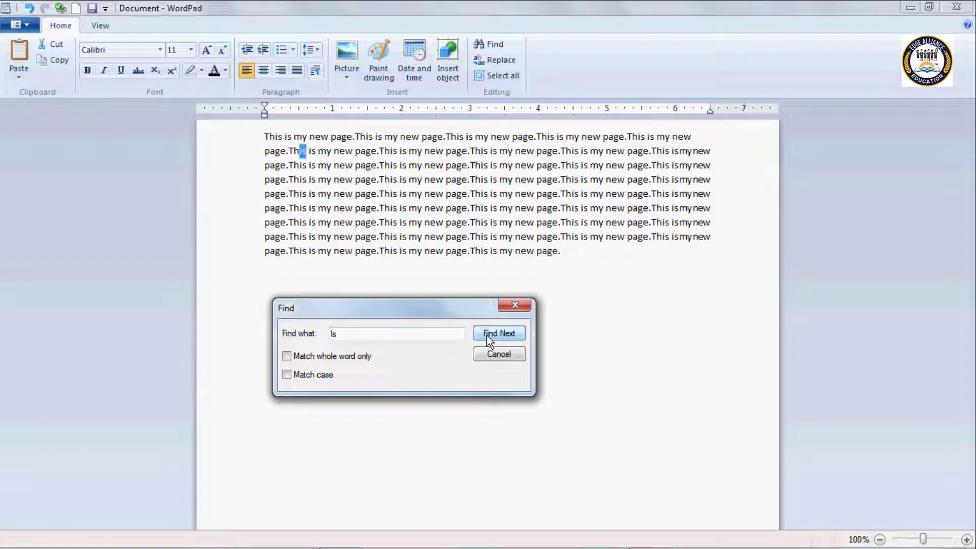
pyautogui.click(487, 334)
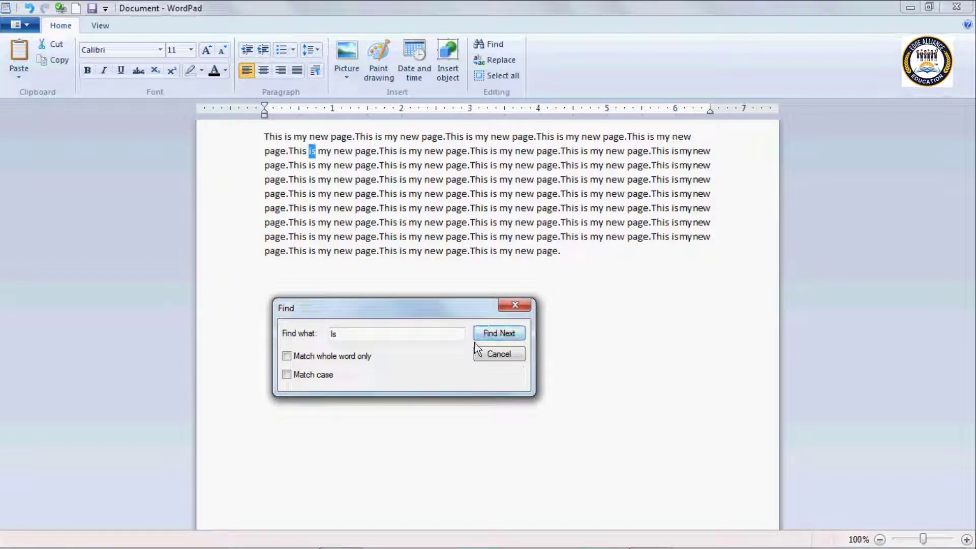
pyautogui.click(502, 333)
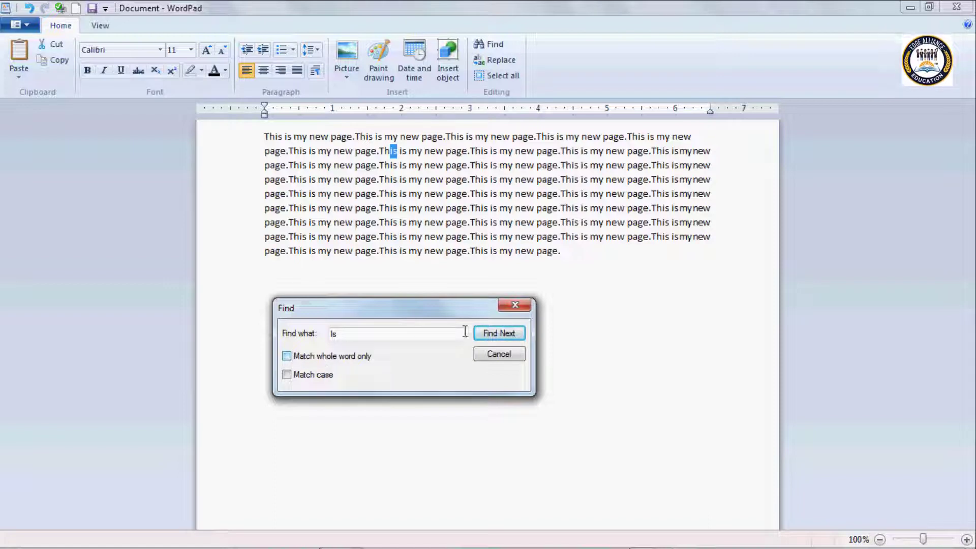
pyautogui.click(491, 333)
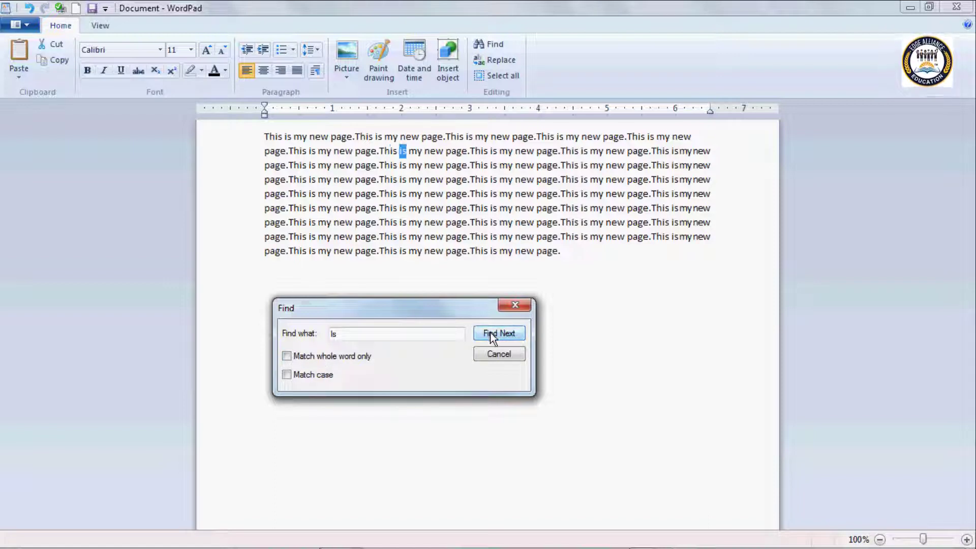
pyautogui.click(491, 333)
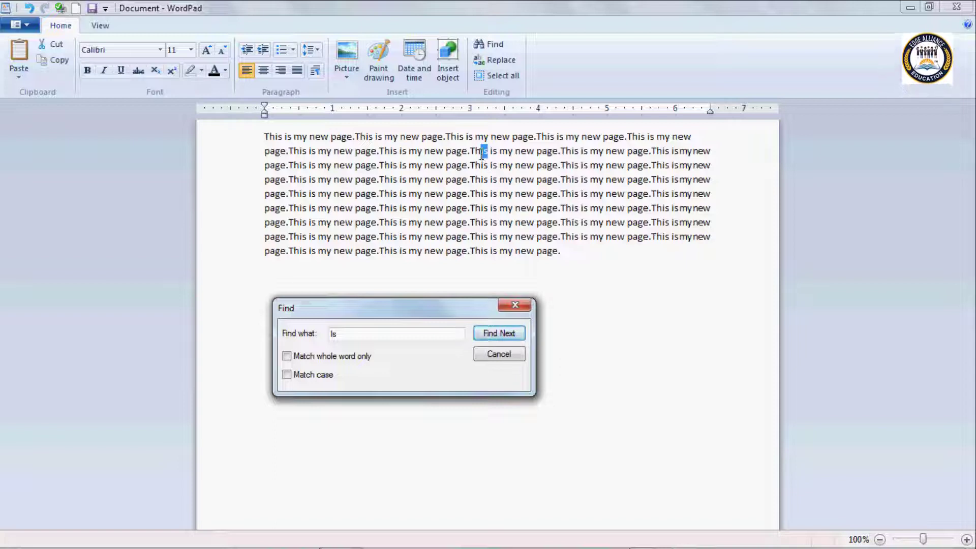
pyautogui.click(487, 355)
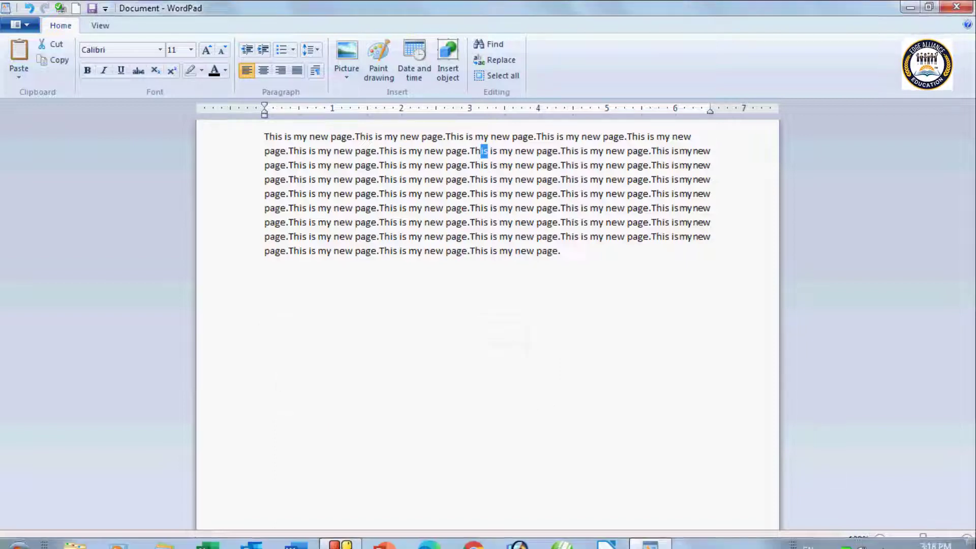
# - Reopen the search for "is" below the paragraph and go through the matches up to the start of the third line
pyautogui.click(966, 540)
pyautogui.click(965, 540)
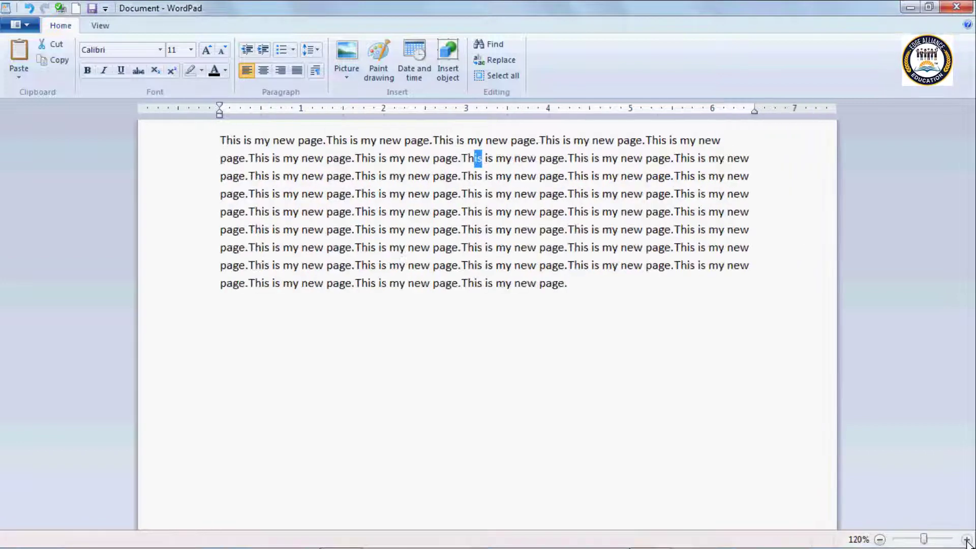
pyautogui.click(966, 540)
pyautogui.click(966, 539)
pyautogui.click(489, 43)
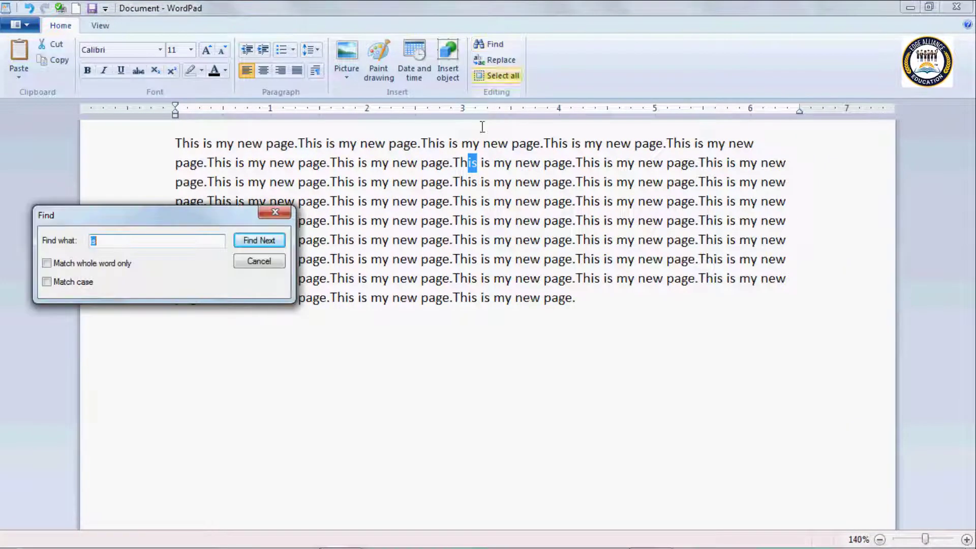
pyautogui.moveTo(167, 227); pyautogui.dragTo(500, 370)
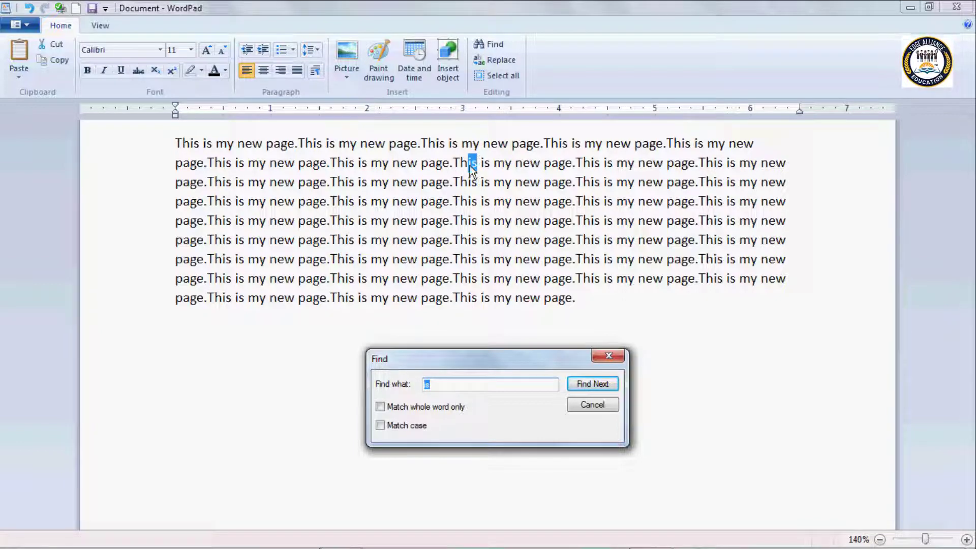
pyautogui.click(595, 384)
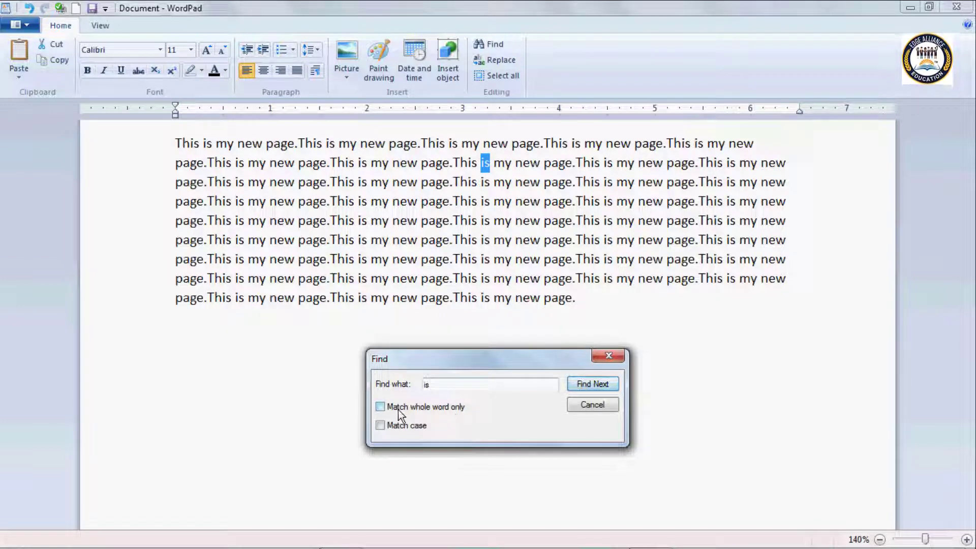
pyautogui.click(601, 382)
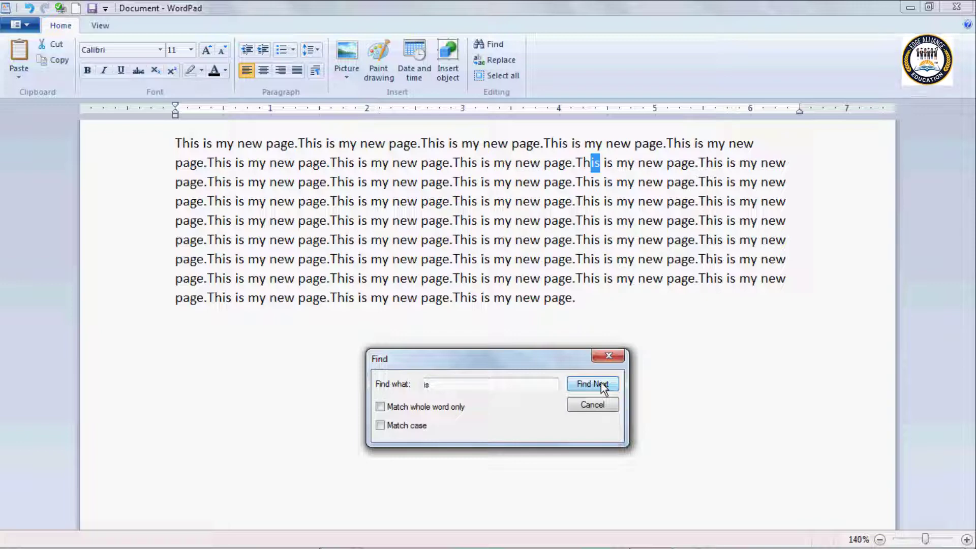
pyautogui.click(602, 385)
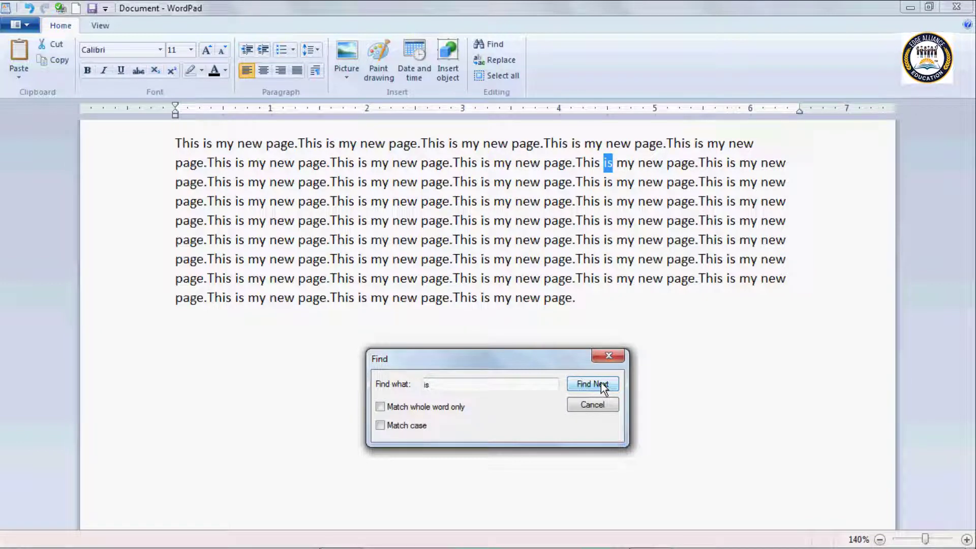
pyautogui.click(604, 385)
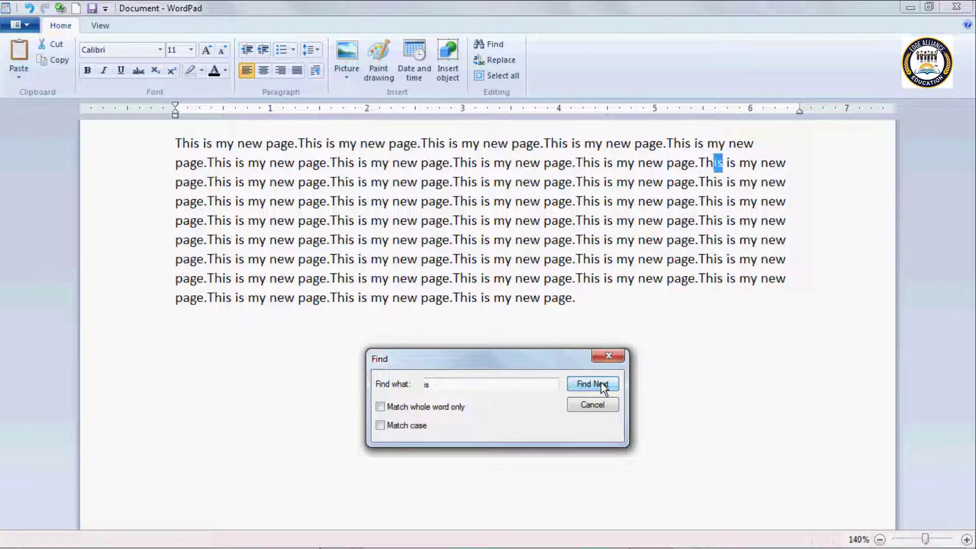
pyautogui.click(603, 385)
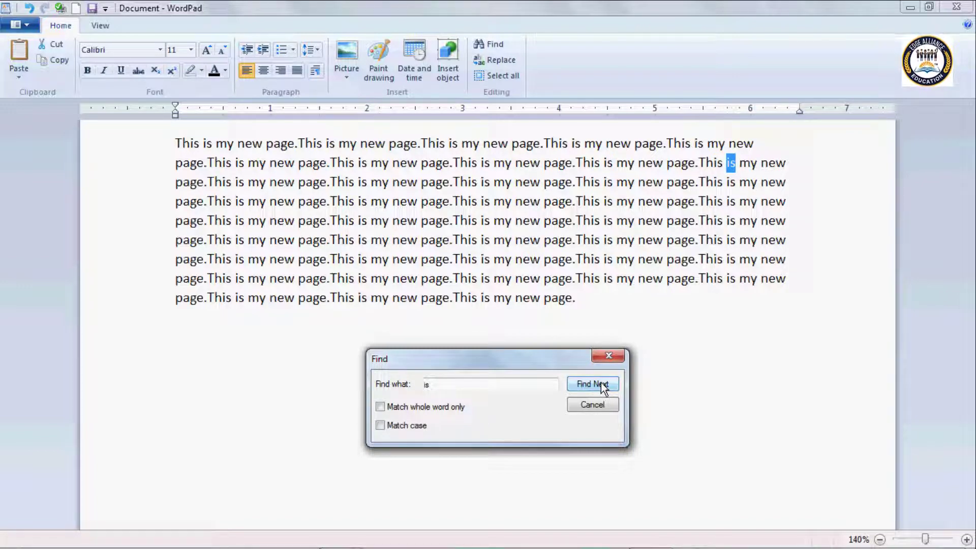
pyautogui.click(604, 385)
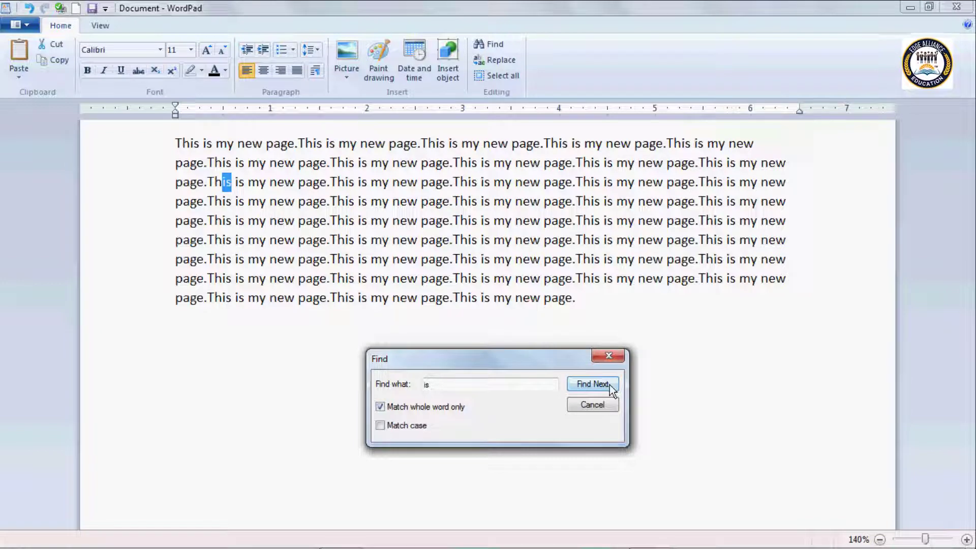
# - Restrict the search to whole words only and go through the matches of "is" up to the fifth line
pyautogui.click(593, 384)
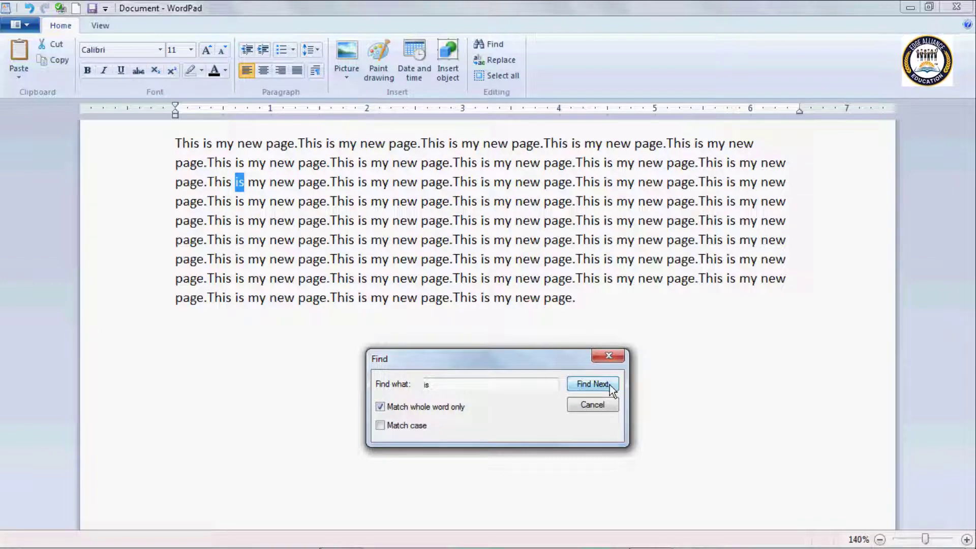
pyautogui.click(609, 385)
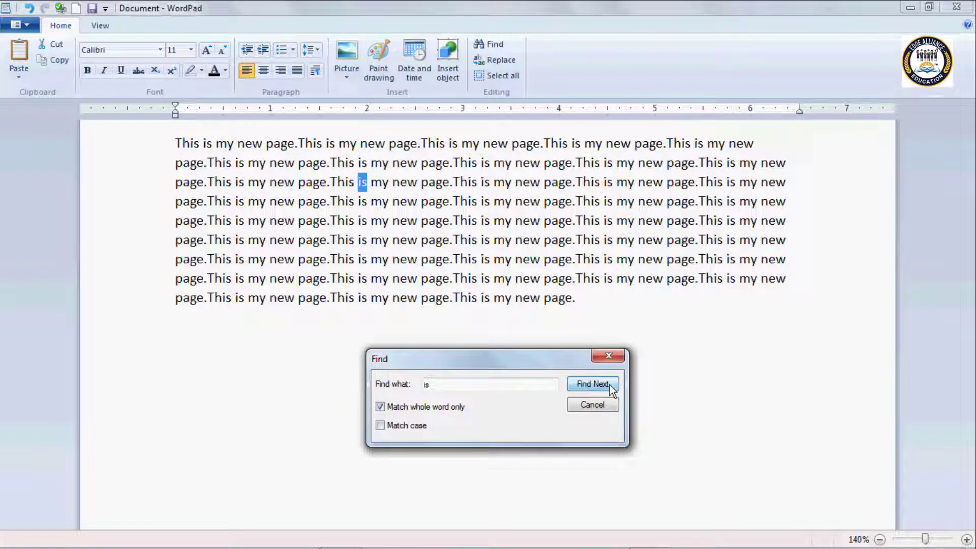
pyautogui.click(609, 385)
pyautogui.click(608, 385)
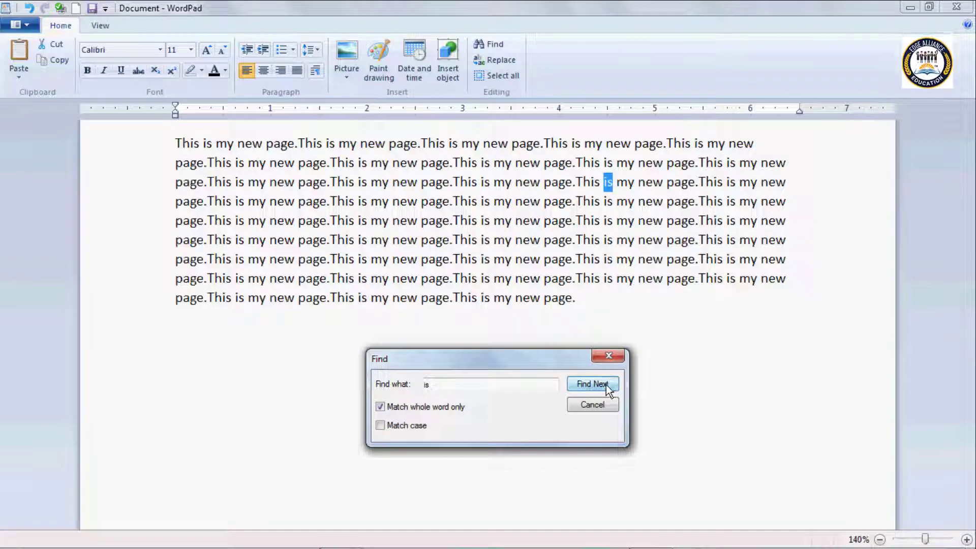
pyautogui.click(607, 388)
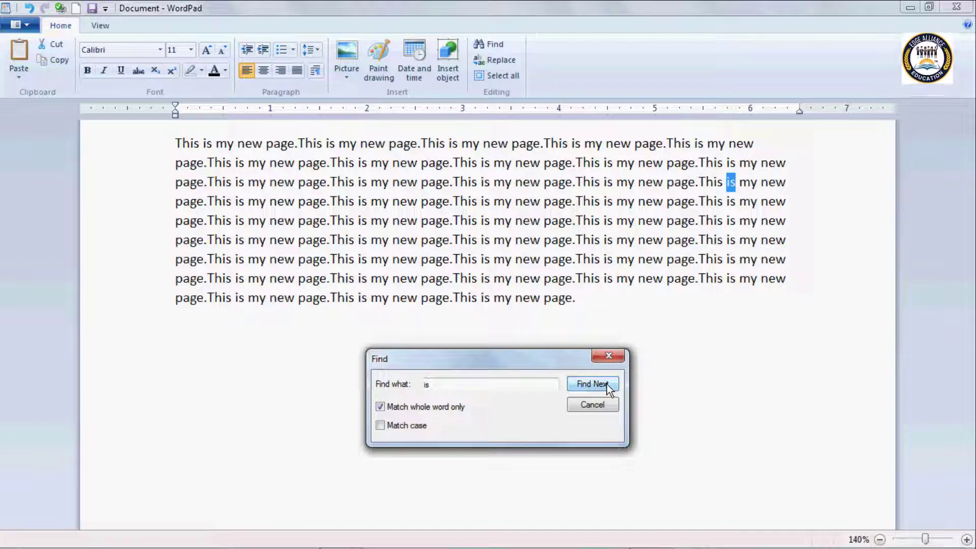
pyautogui.click(608, 386)
pyautogui.click(608, 385)
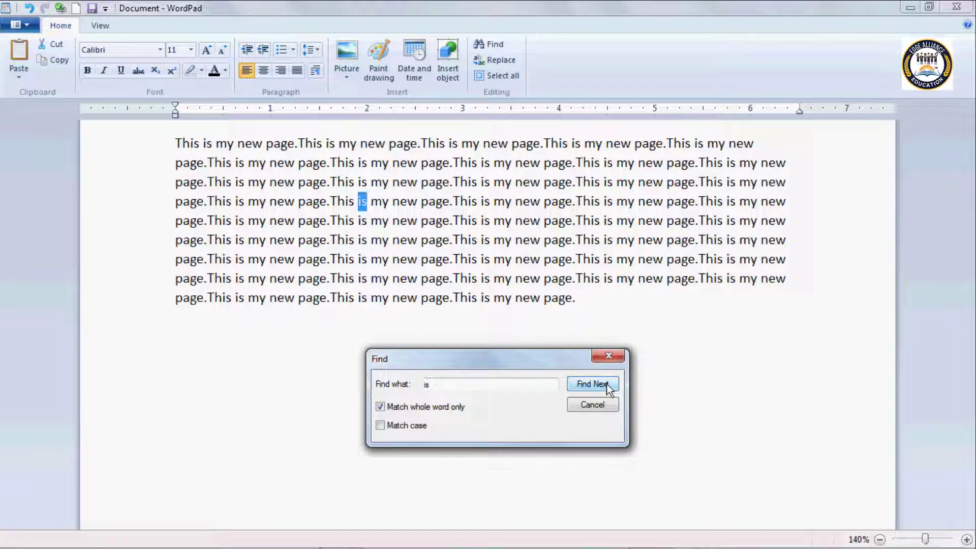
pyautogui.click(608, 385)
pyautogui.click(608, 385)
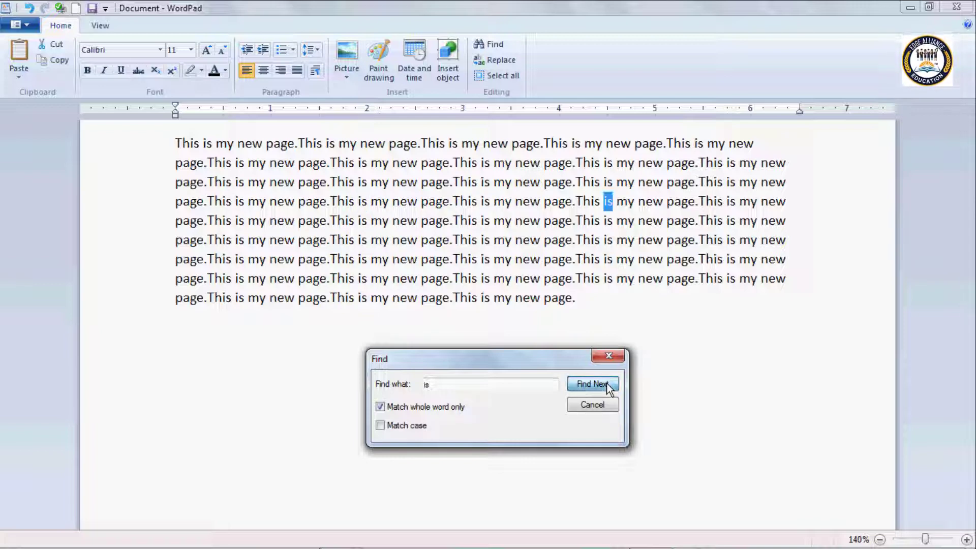
pyautogui.click(608, 386)
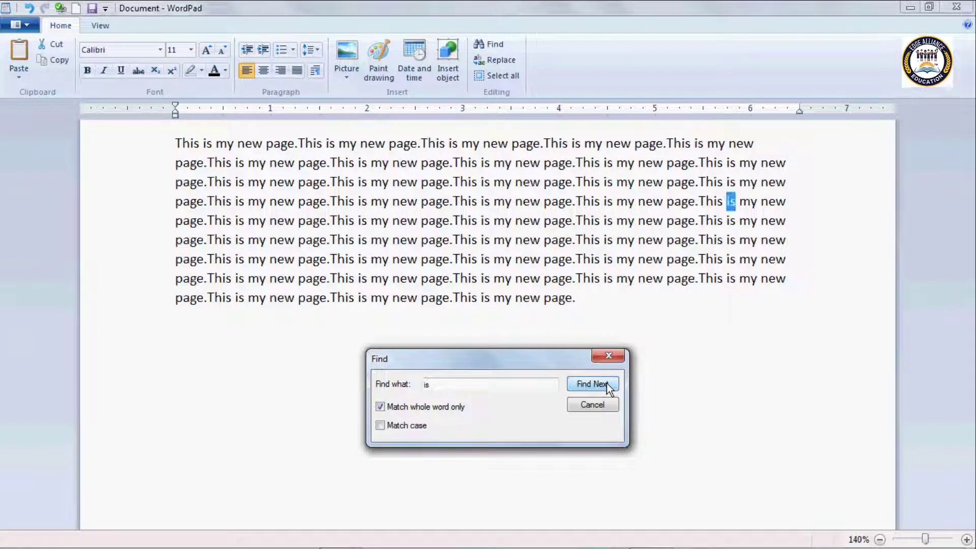
pyautogui.click(608, 385)
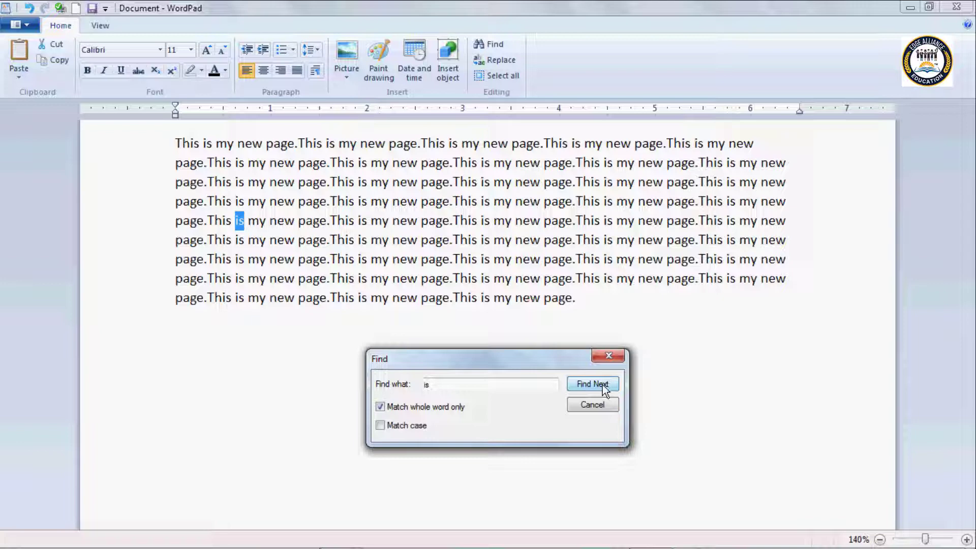
# - Turn off whole-word matching and go through the matches of "is" up to the fourth sentence start in the fifth line
pyautogui.click(380, 407)
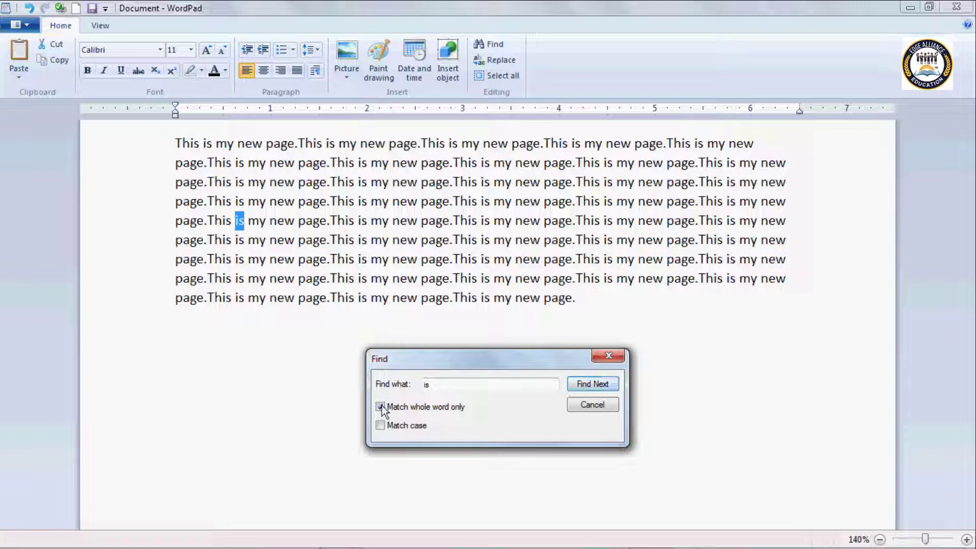
pyautogui.click(605, 383)
pyautogui.click(605, 383)
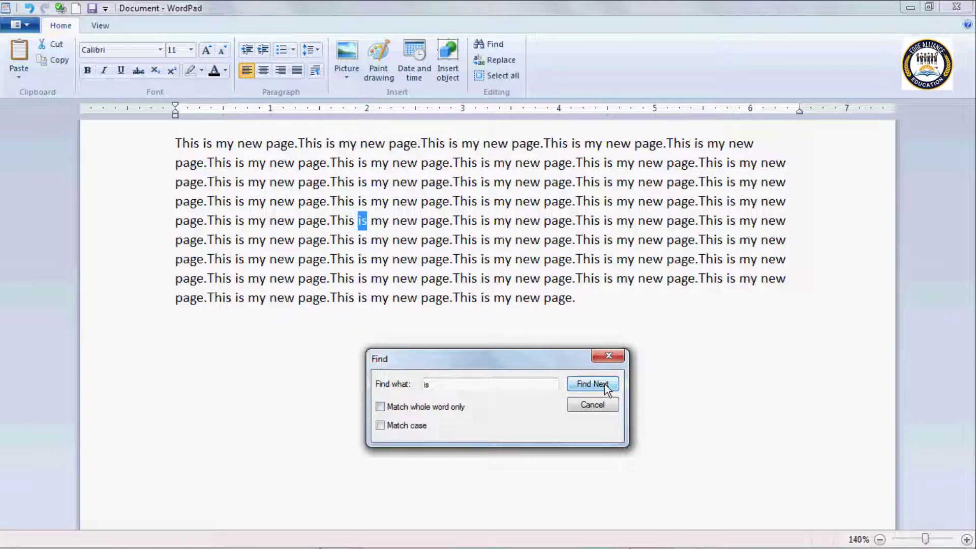
pyautogui.click(605, 383)
pyautogui.click(605, 383)
pyautogui.click(605, 383)
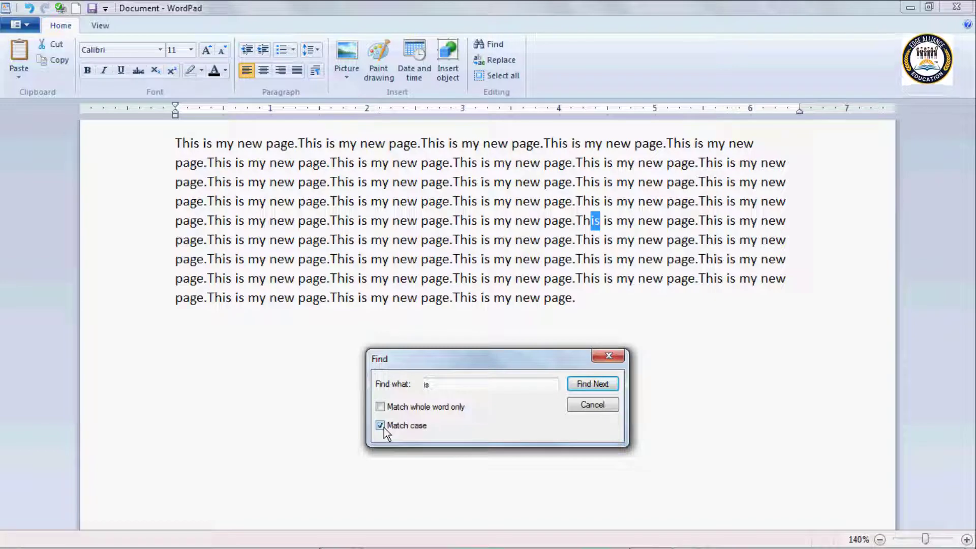
# - Search twice for the capitalised text "Is" with case matching enabled
pyautogui.moveTo(434, 384); pyautogui.dragTo(425, 384)
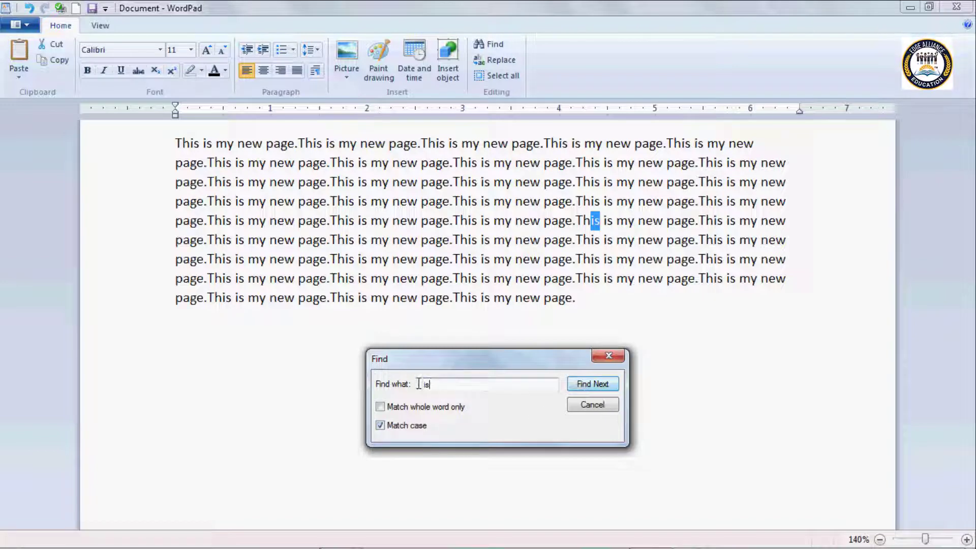
pyautogui.press('BackSpace')
pyautogui.write('Is')
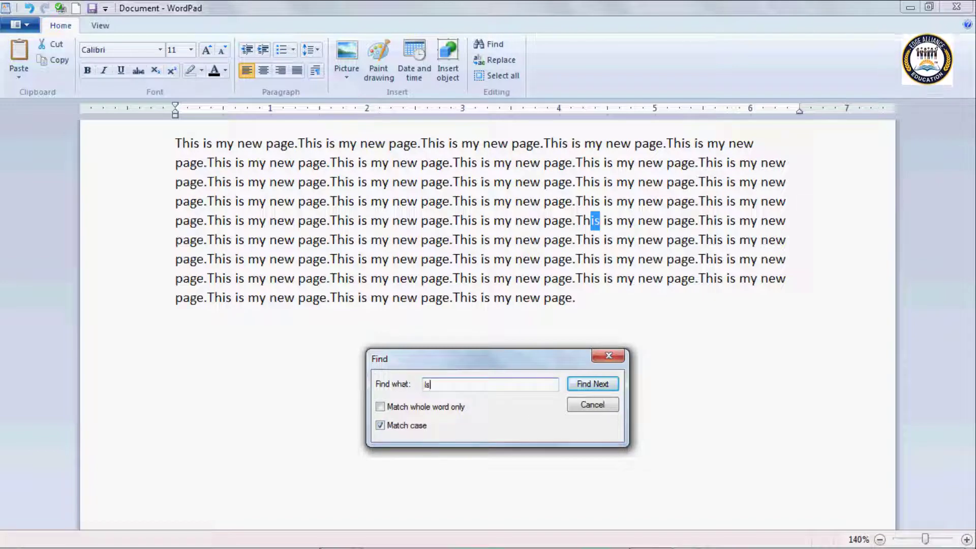
pyautogui.click(575, 386)
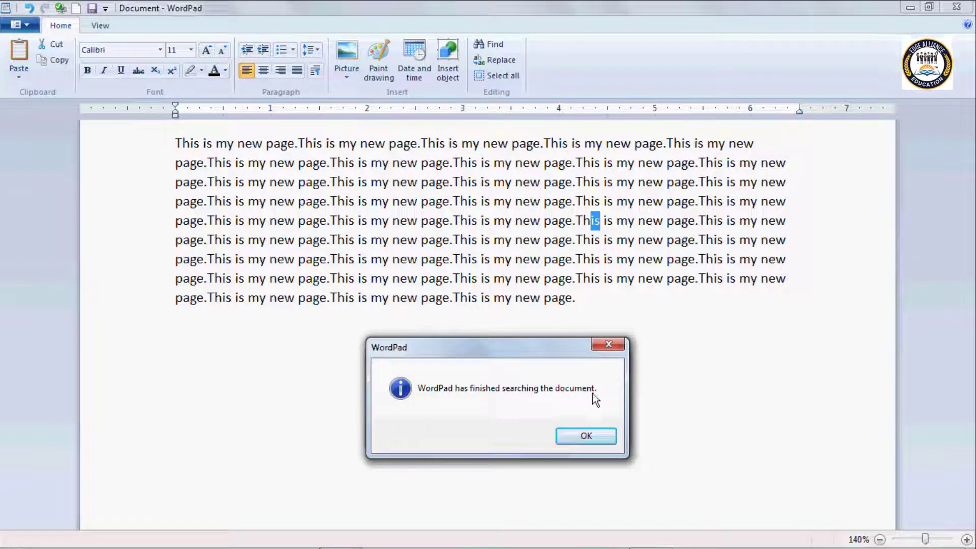
pyautogui.click(596, 436)
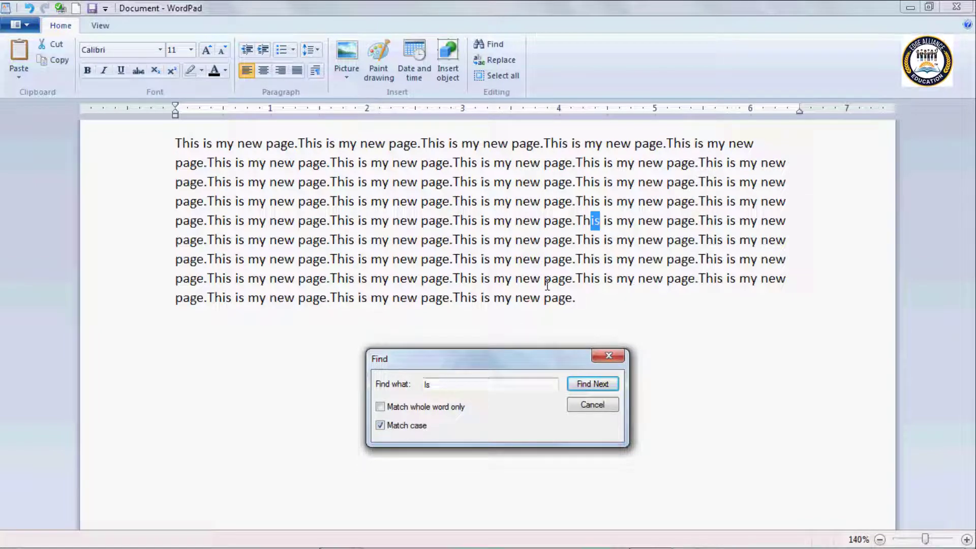
pyautogui.click(593, 386)
pyautogui.click(588, 436)
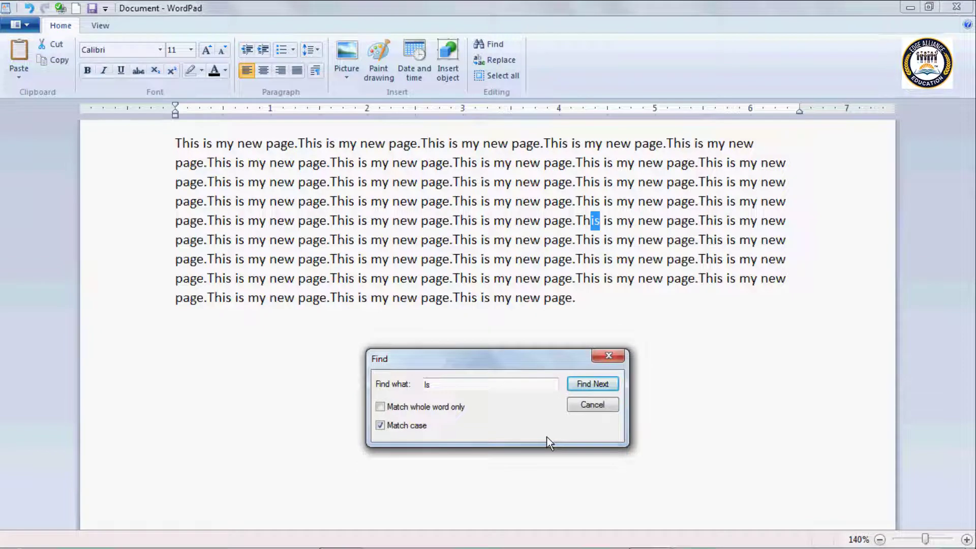
# - Turn off case matching and go through the matches of "Is" up to the first sentence start in the sixth line
pyautogui.click(380, 427)
pyautogui.click(592, 383)
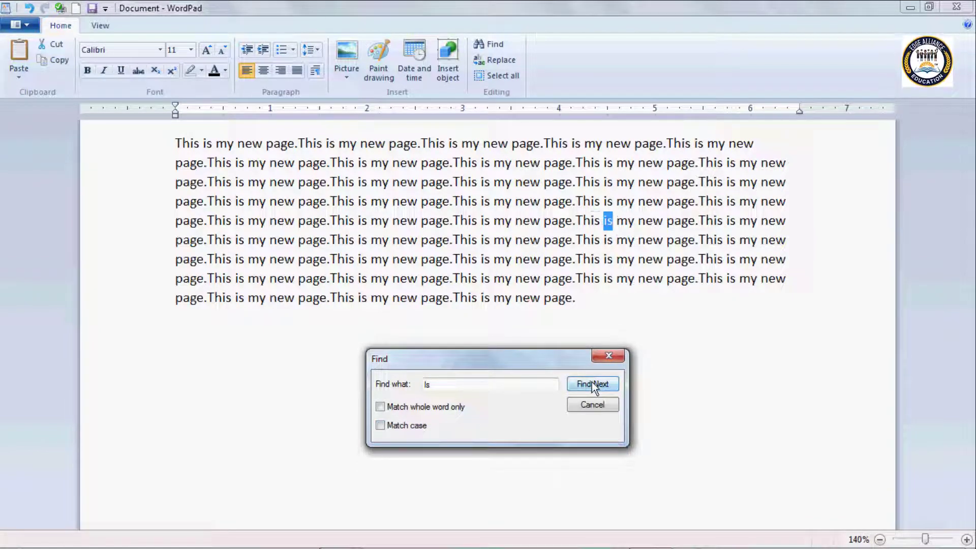
pyautogui.click(592, 384)
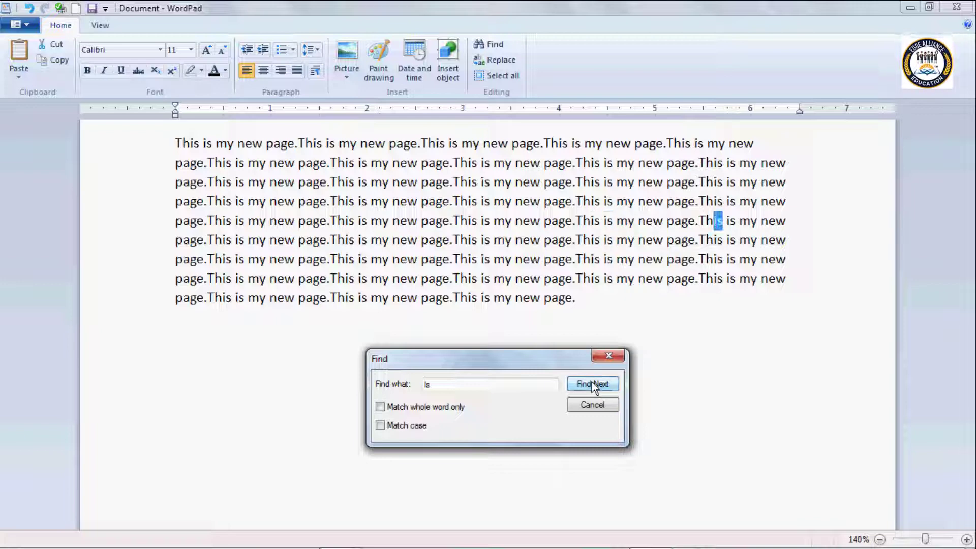
pyautogui.click(592, 384)
pyautogui.click(592, 383)
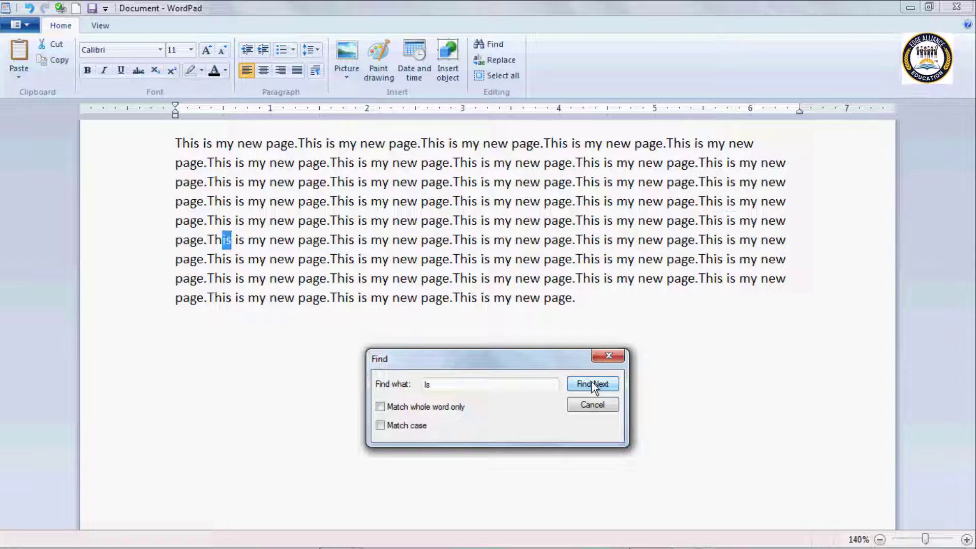
pyautogui.click(591, 384)
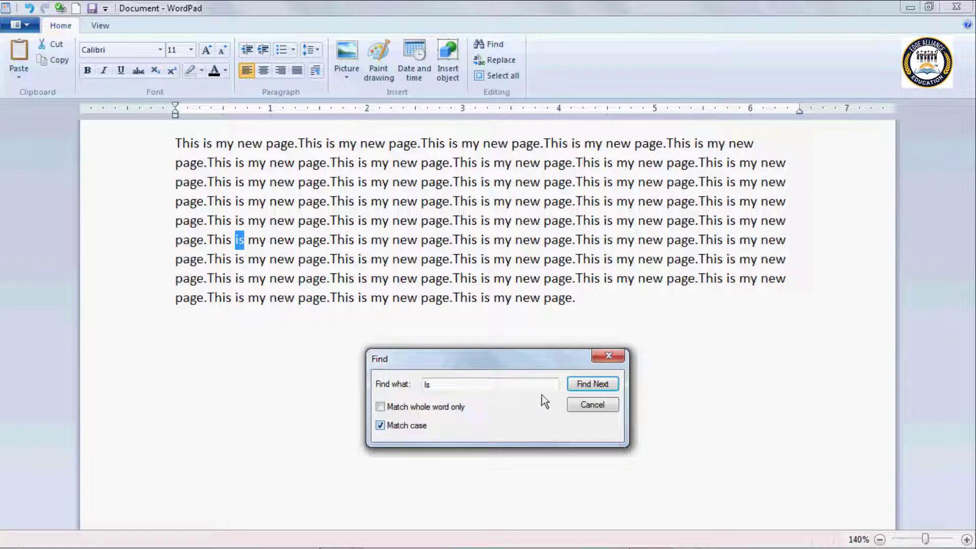
# - Repeat the search for "Is" with case matching enabled again
pyautogui.click(581, 382)
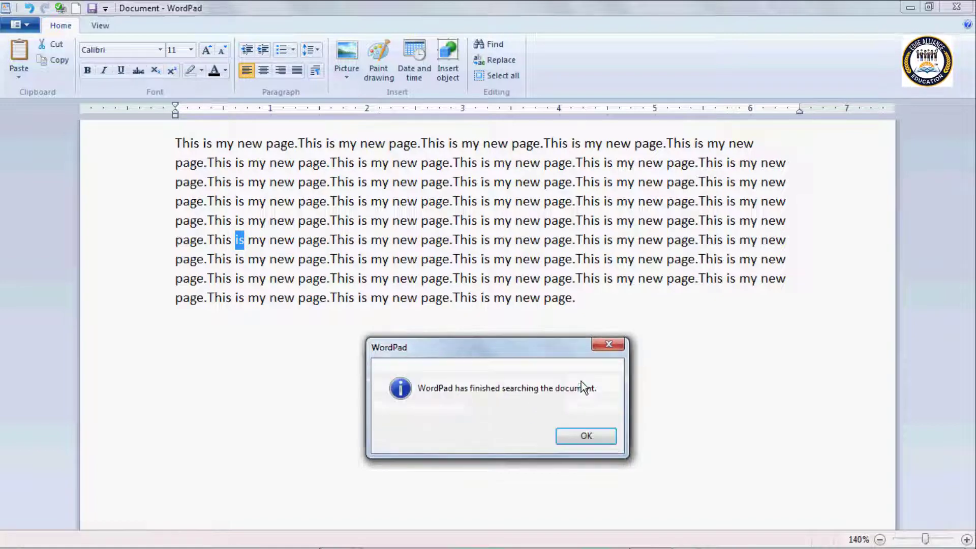
pyautogui.click(574, 433)
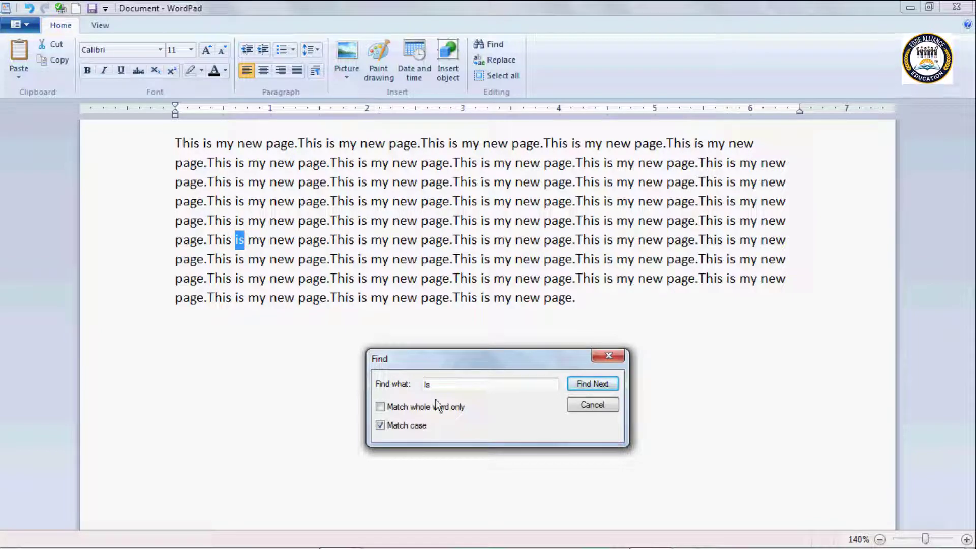
pyautogui.click(439, 384)
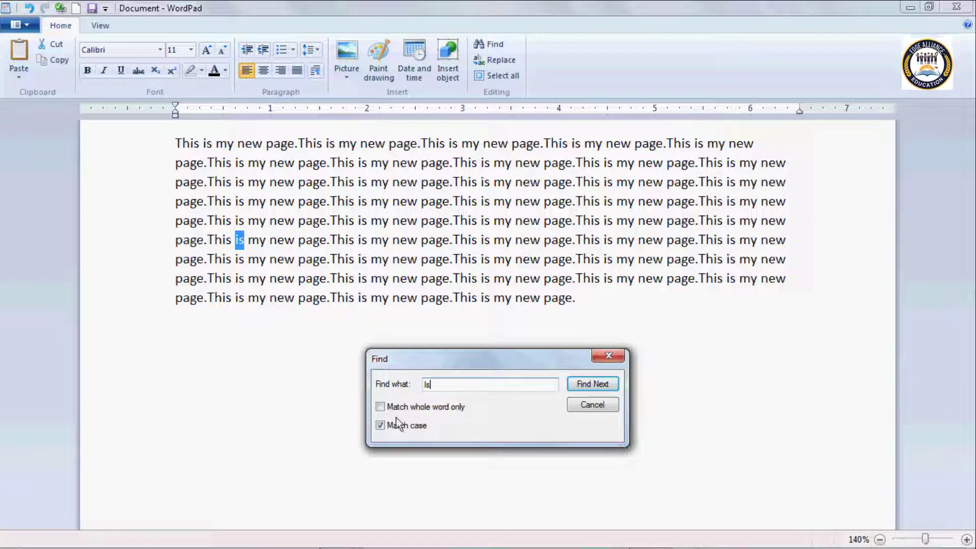
# - Disable case matching, go through the matches of "Is" up to the fourth sentence start in the sixth line, and close the search
pyautogui.click(380, 426)
pyautogui.click(581, 386)
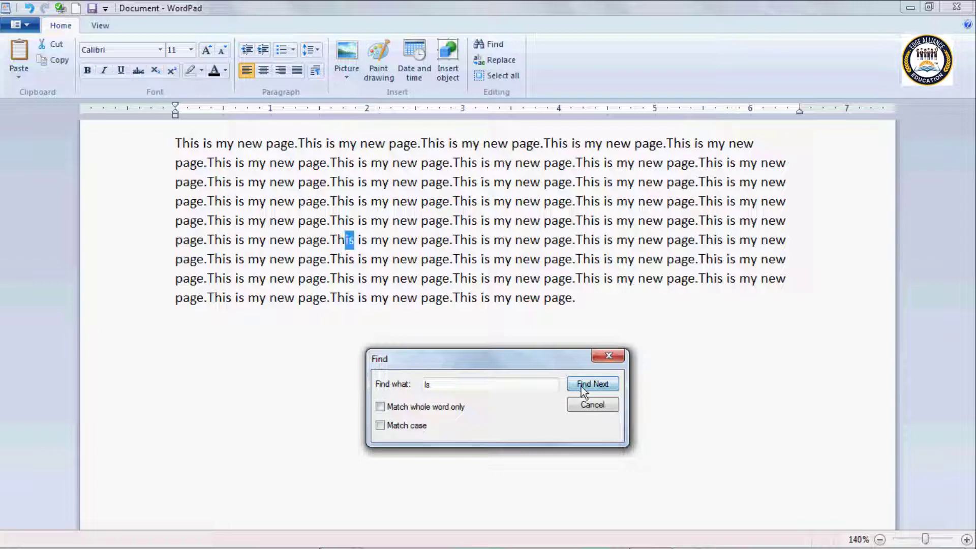
pyautogui.click(581, 386)
pyautogui.click(581, 387)
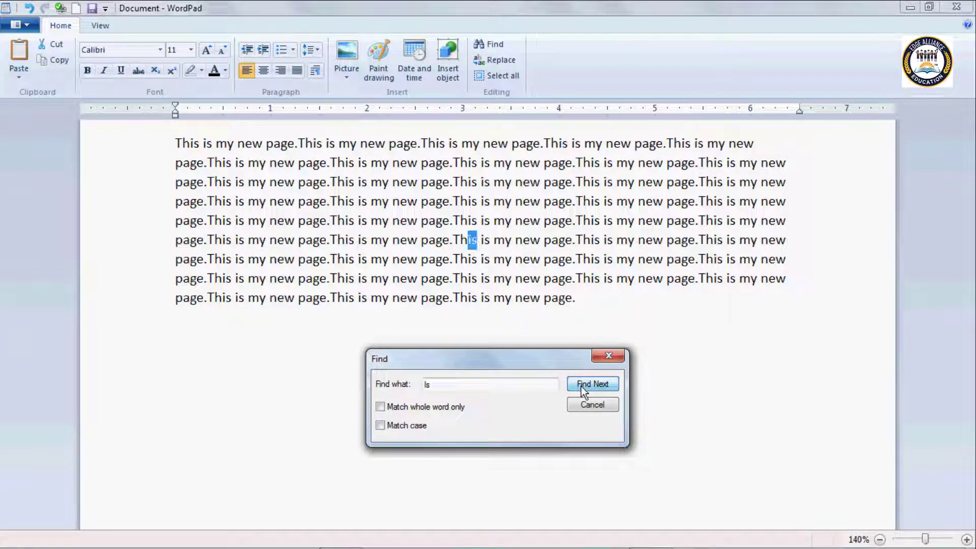
pyautogui.click(585, 384)
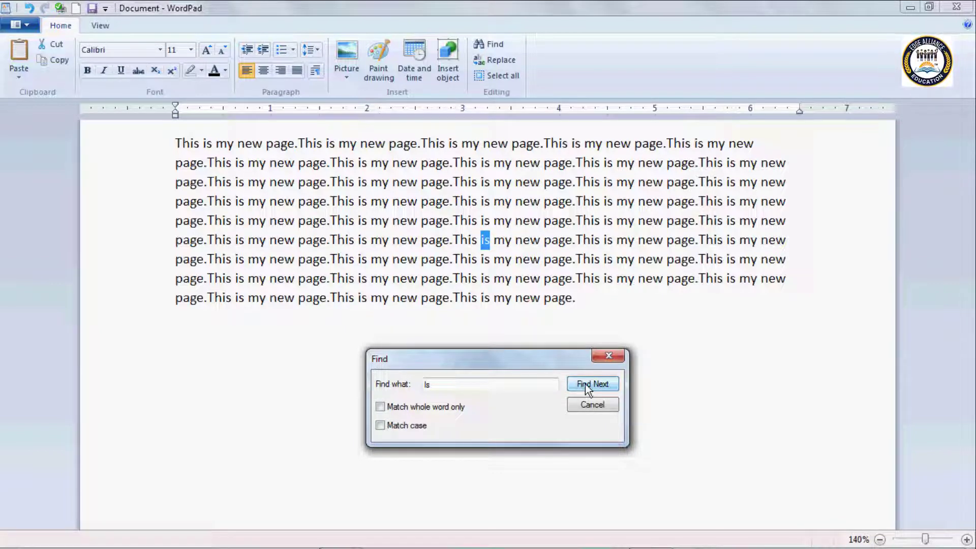
pyautogui.click(585, 383)
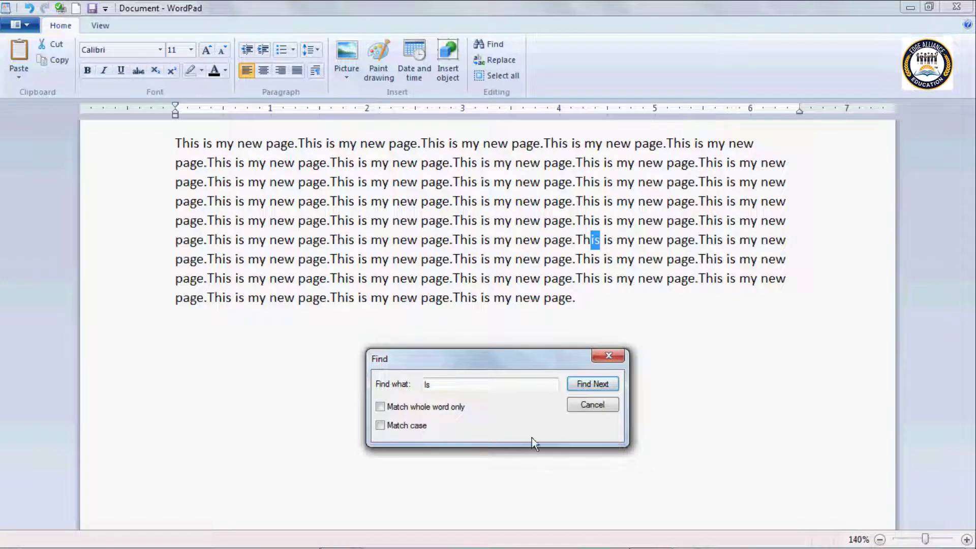
pyautogui.click(611, 357)
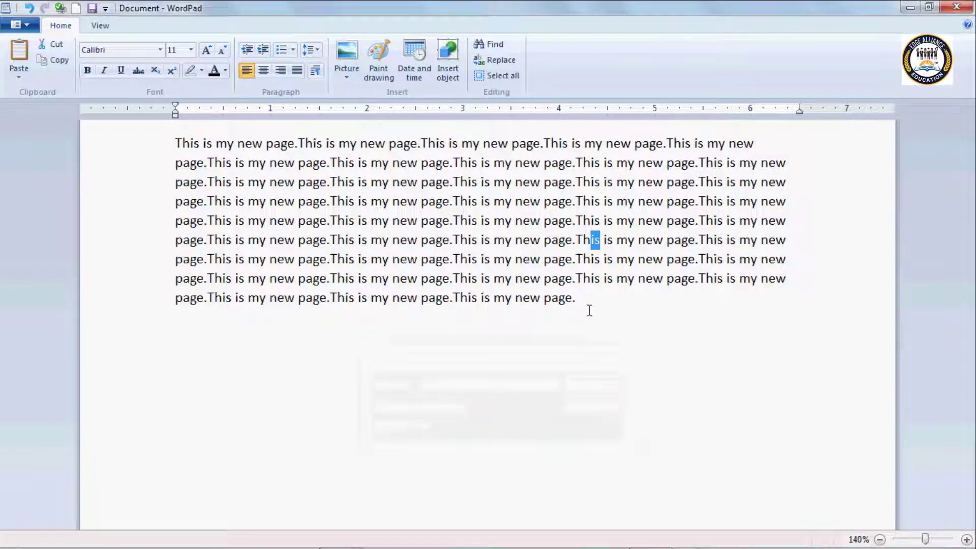
# - Place the cursor at the beginning of the document and open the Replace dialog, positioning it below the paragraph
pyautogui.click(589, 308)
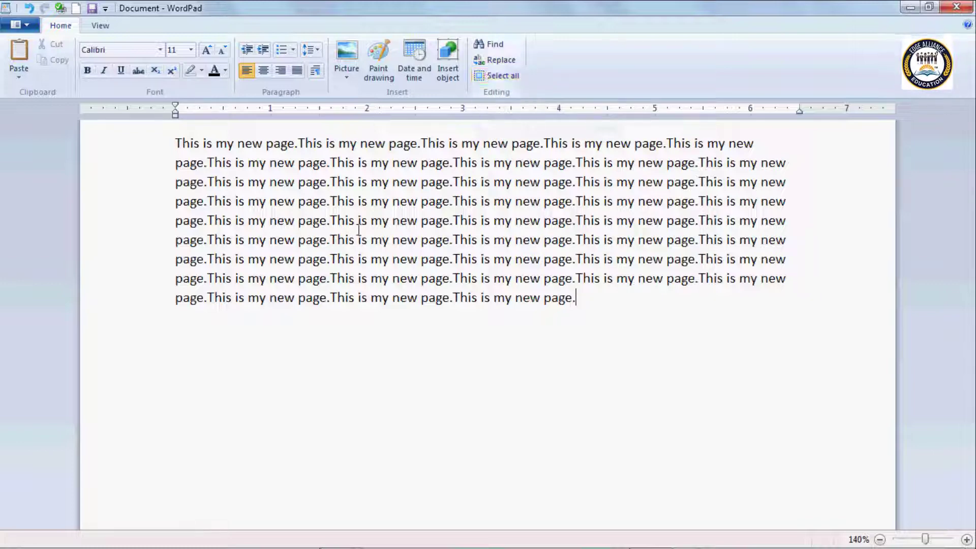
pyautogui.click(177, 141)
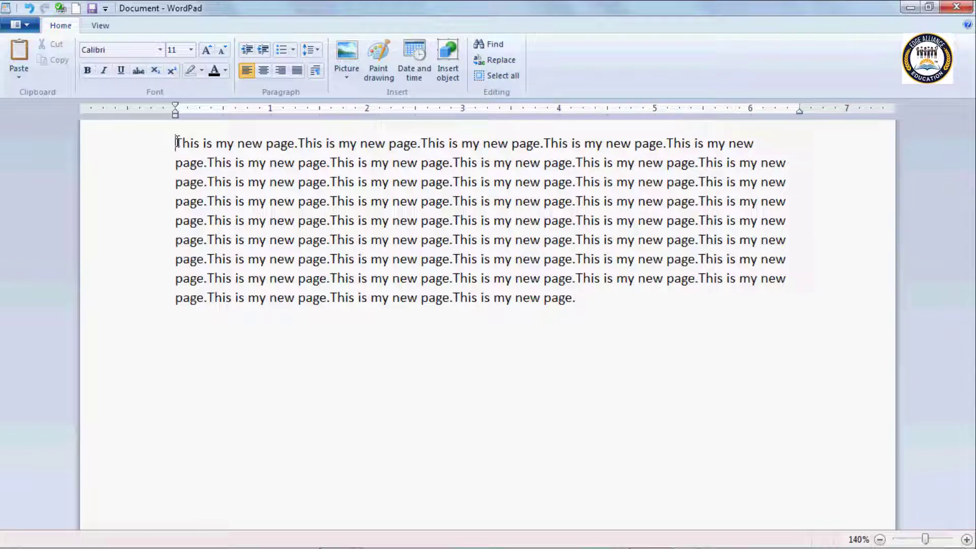
pyautogui.click(491, 62)
pyautogui.moveTo(209, 186); pyautogui.dragTo(390, 359)
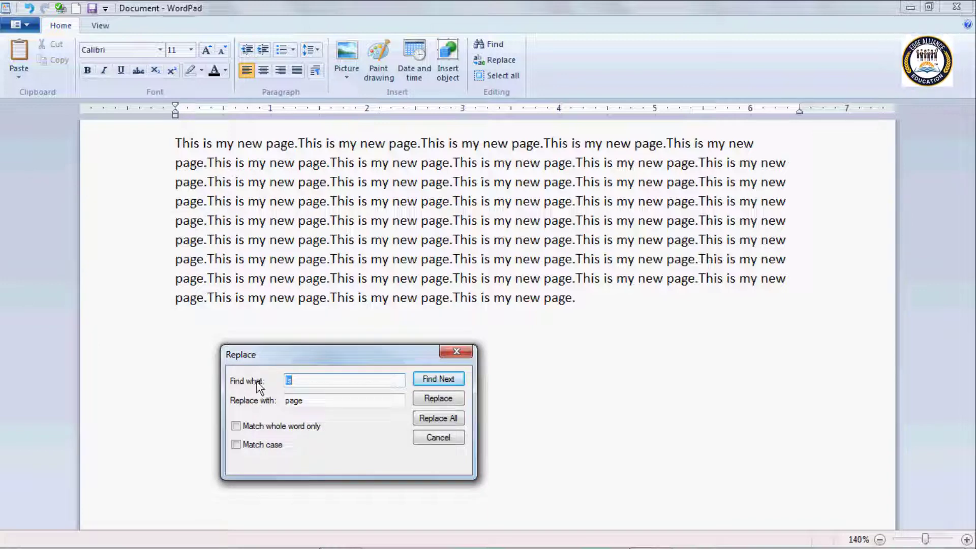
# - Set the text to find to "page" and the replacement text to "Document"
pyautogui.click(303, 383)
pyautogui.press('BackSpace')
pyautogui.press('BackSpace')
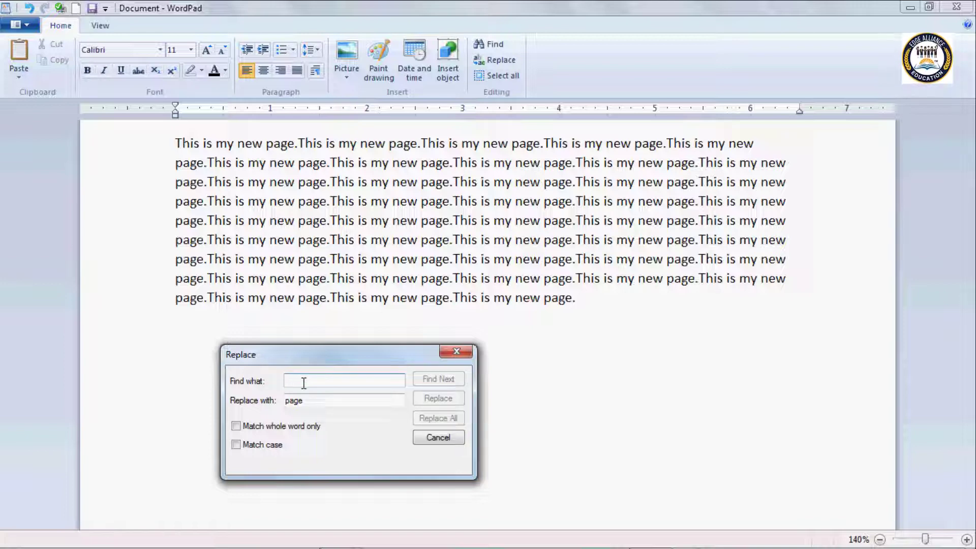
pyautogui.write('pa')
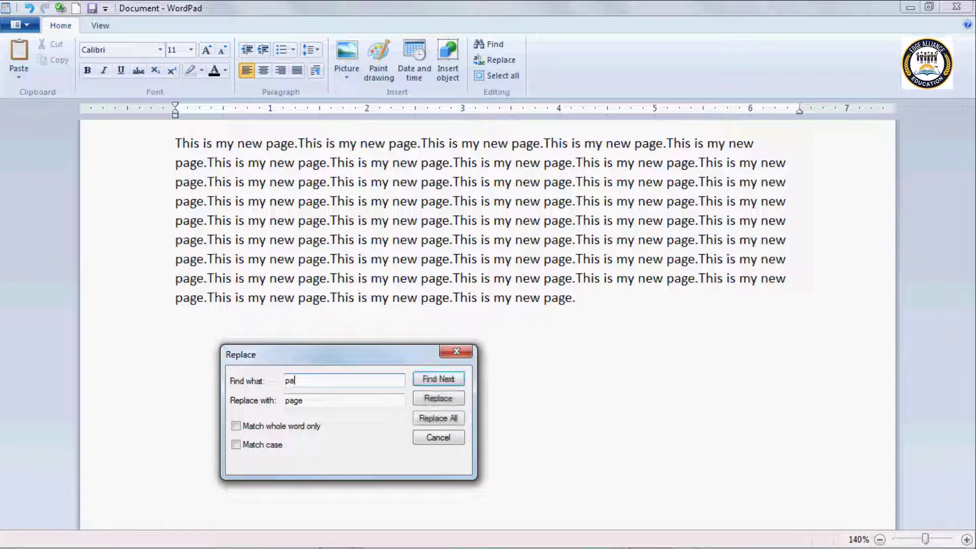
pyautogui.write('ge')
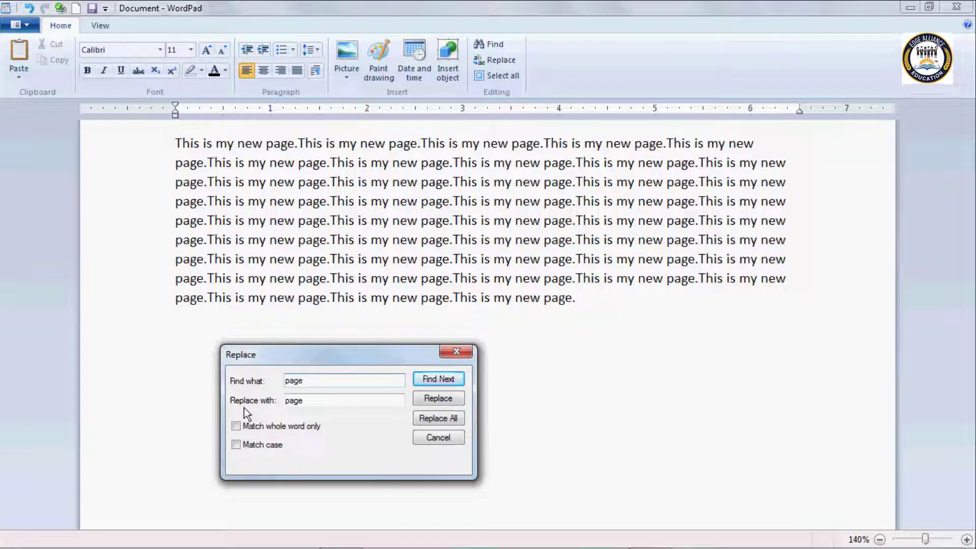
pyautogui.click(309, 404)
pyautogui.moveTo(308, 404); pyautogui.dragTo(283, 401)
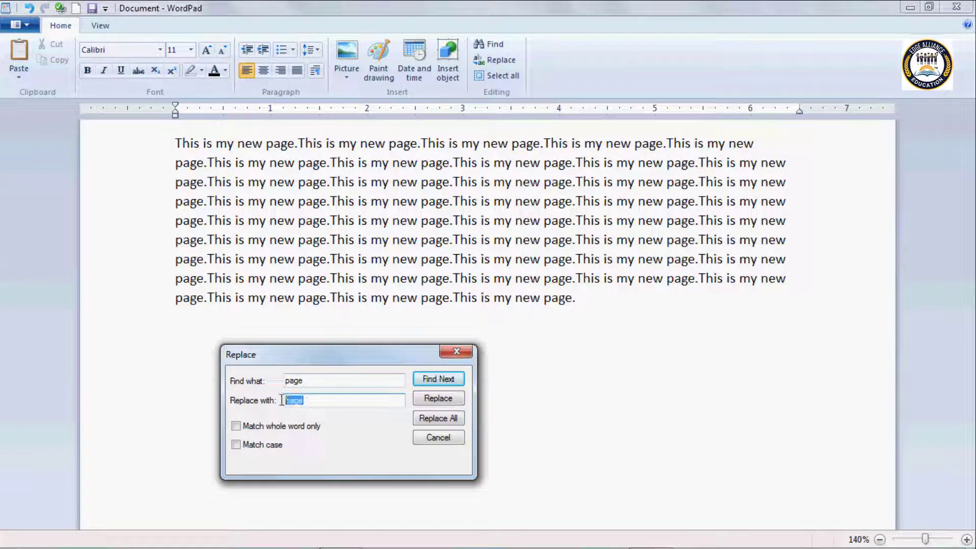
pyautogui.write('Do')
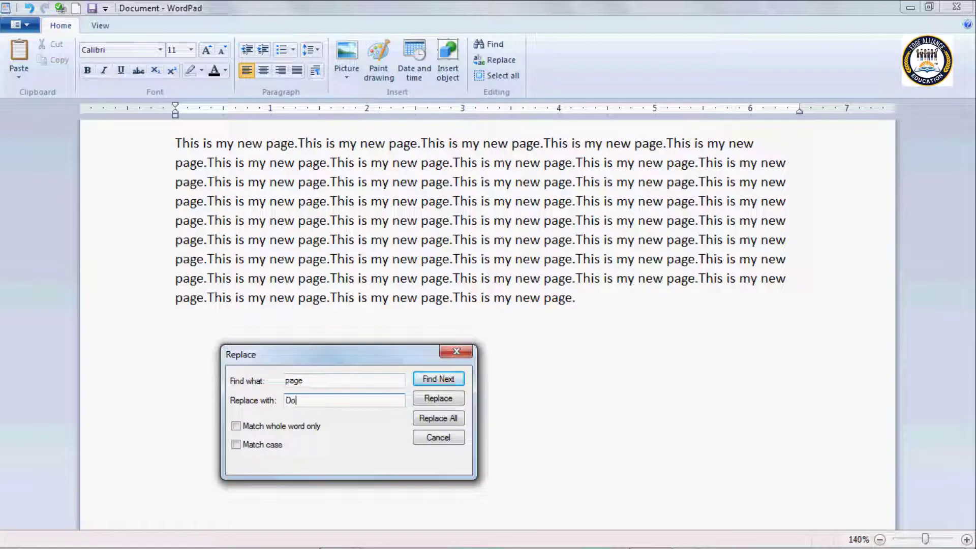
pyautogui.write('cument')
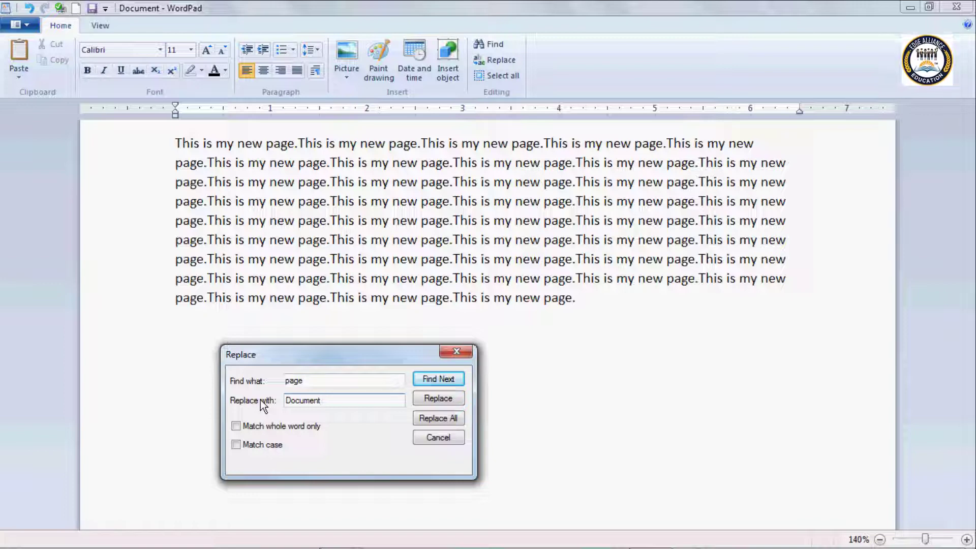
# - Replace the first four occurrences of "page" with "Document" one at a time, and replace all remaining ones at once
pyautogui.click(430, 403)
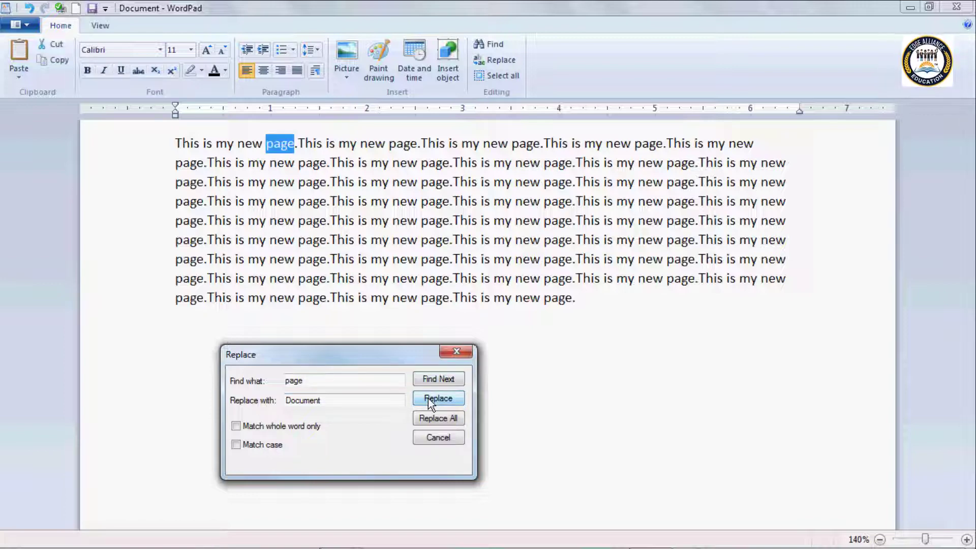
pyautogui.click(430, 399)
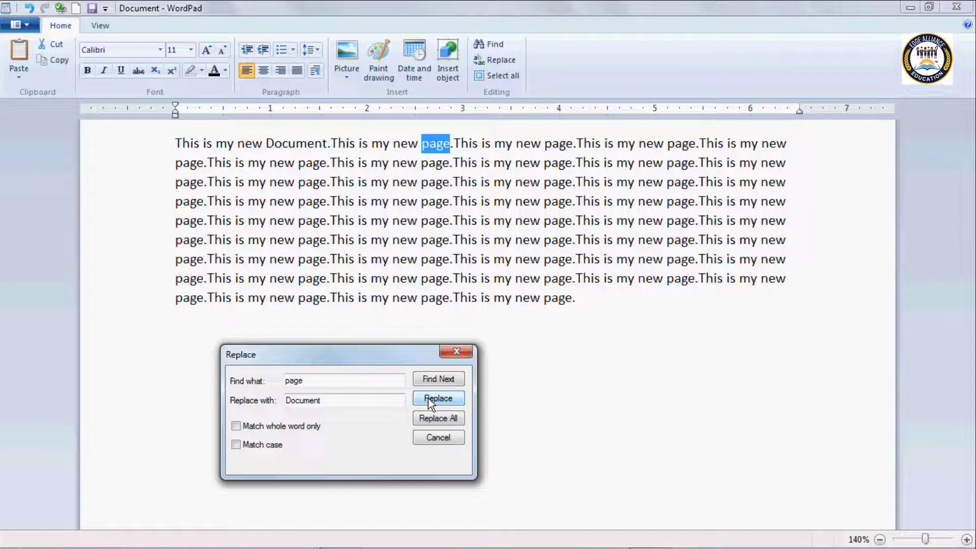
pyautogui.click(428, 398)
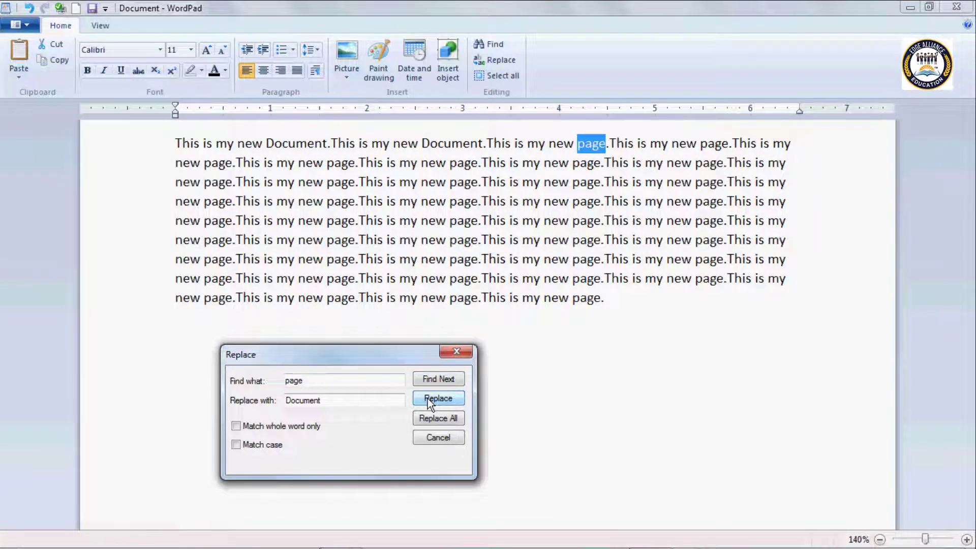
pyautogui.click(426, 398)
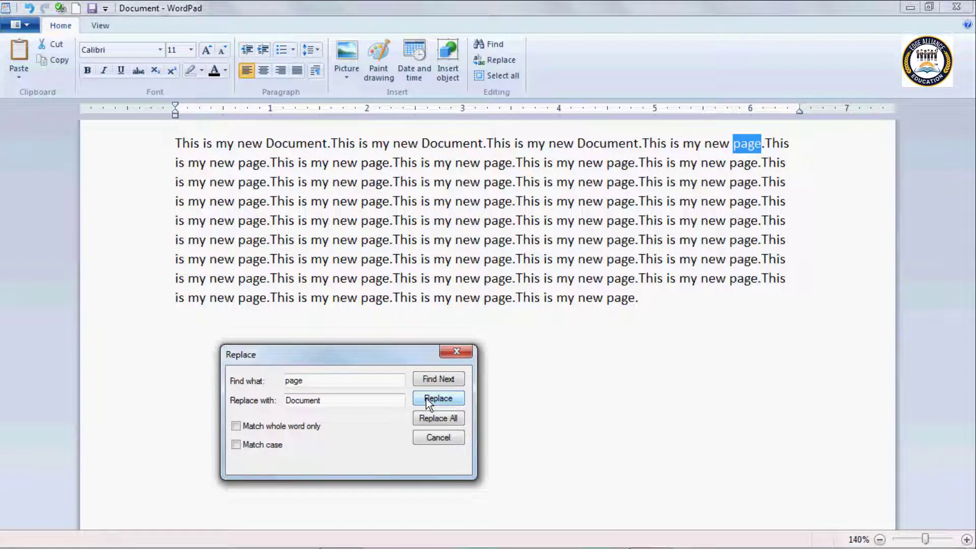
pyautogui.click(426, 398)
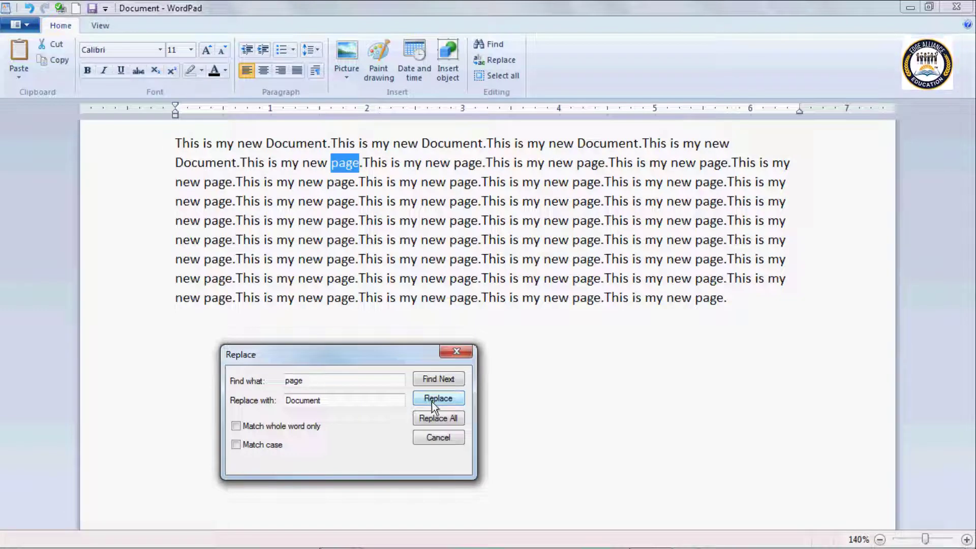
pyautogui.click(441, 420)
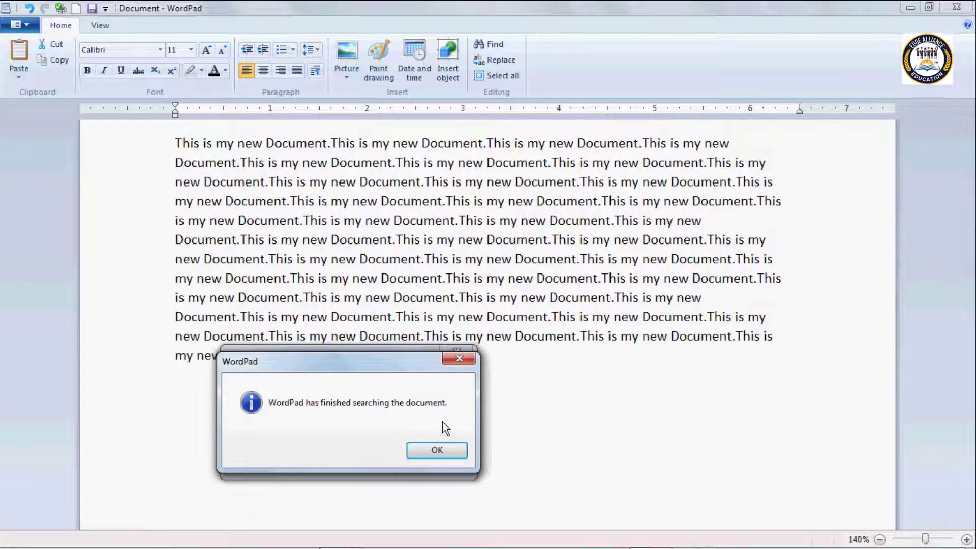
# - Dismiss the search message, move the Replace dialog clear of the paragraph, and close it
pyautogui.click(421, 453)
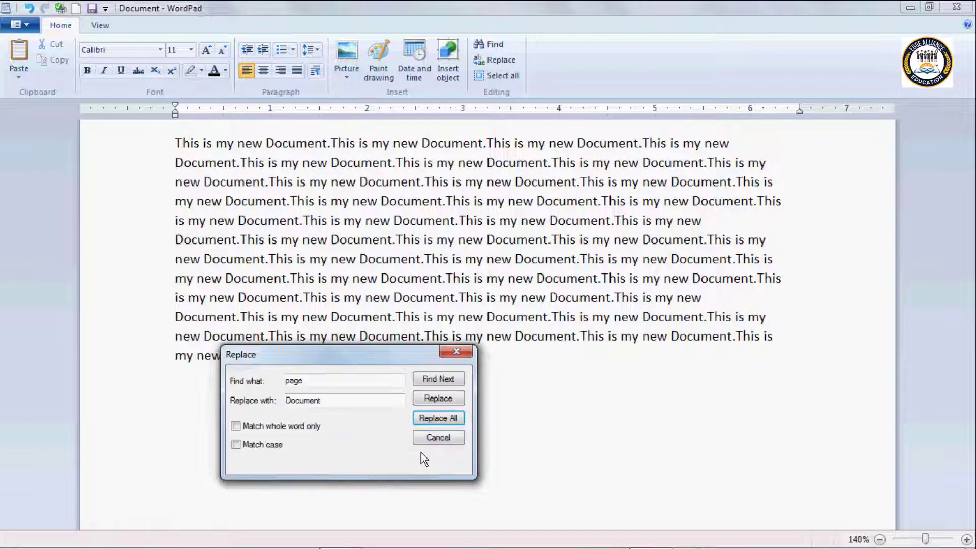
pyautogui.moveTo(365, 355); pyautogui.dragTo(378, 404)
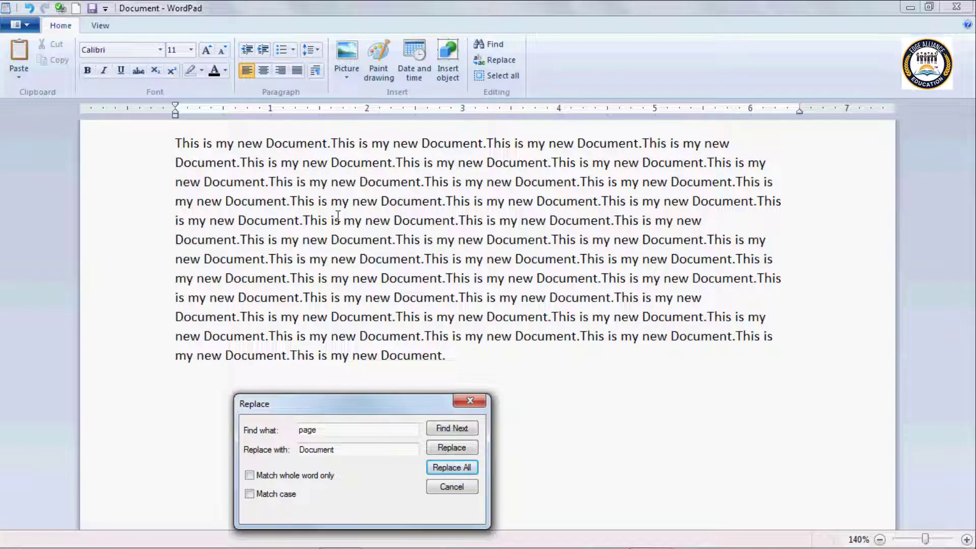
pyautogui.click(464, 400)
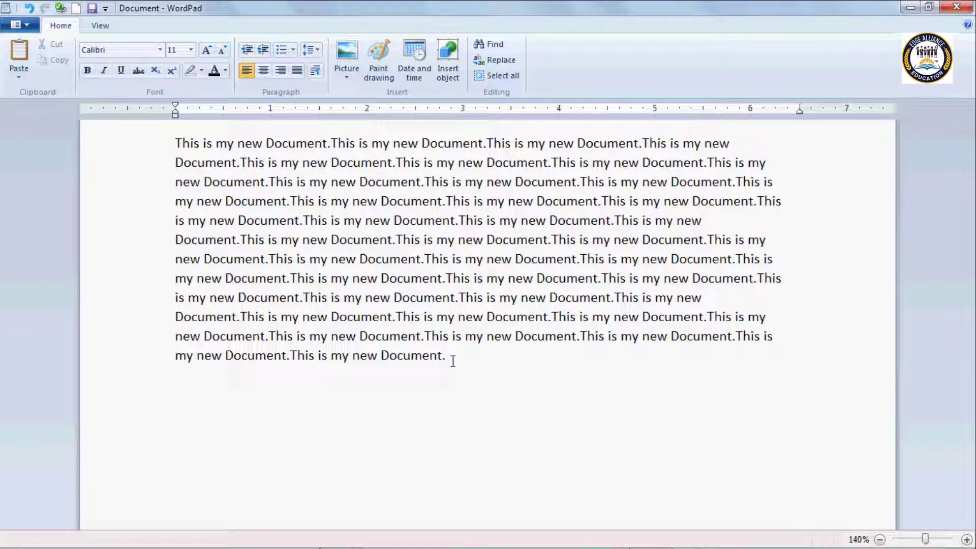
# - Open the Find dialog and the Replace dialog in turn, moving each below the paragraph and closing it unused
pyautogui.hotkey('ctrl', 'f')
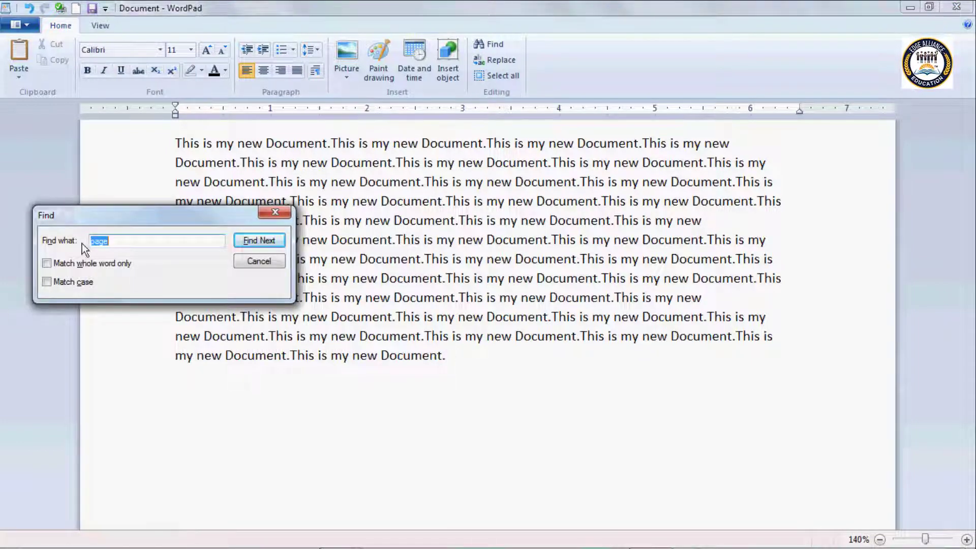
pyautogui.moveTo(131, 212); pyautogui.dragTo(308, 373)
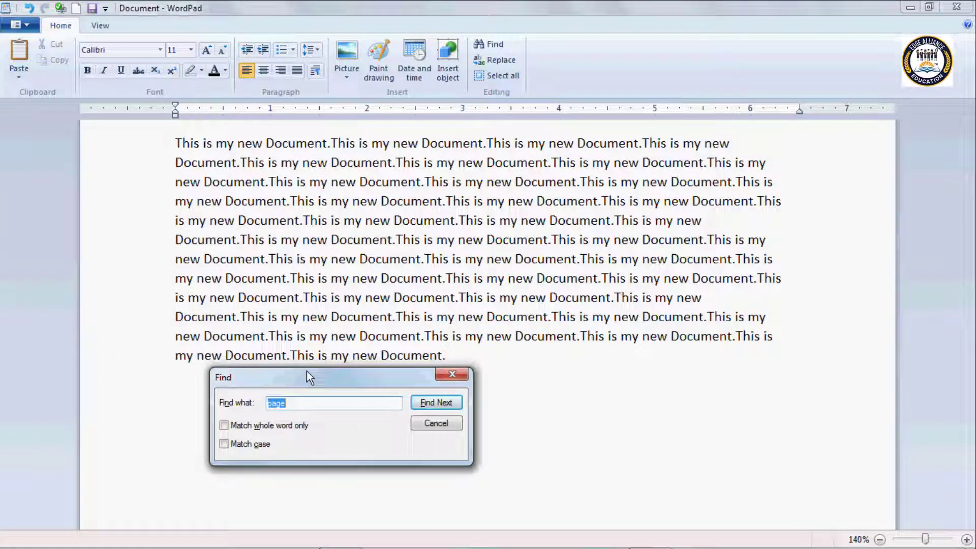
pyautogui.click(453, 375)
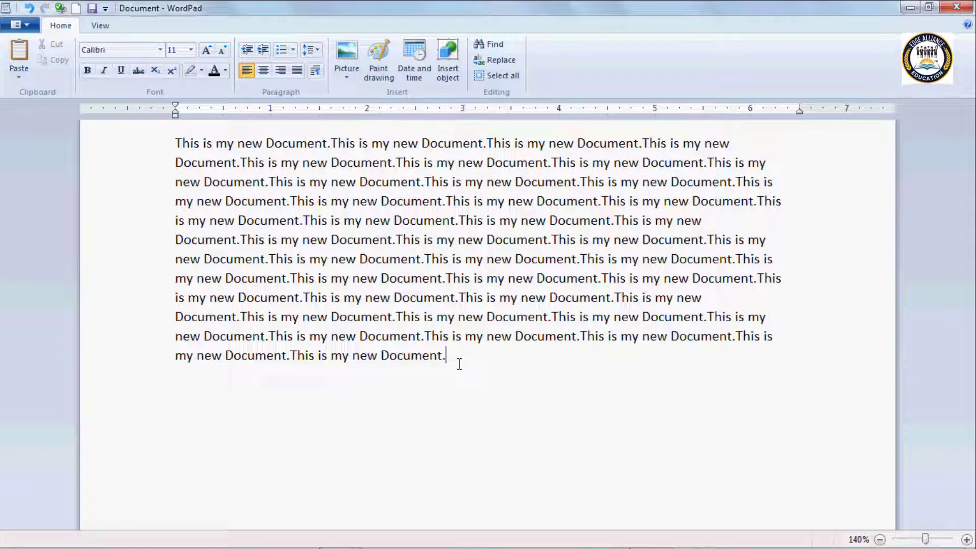
pyautogui.hotkey('ctrl', 'h')
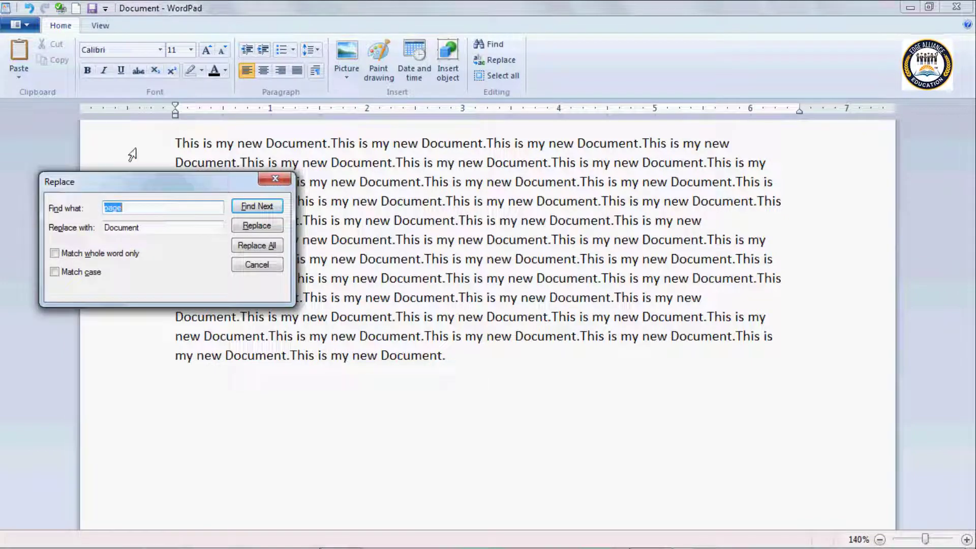
pyautogui.moveTo(175, 193); pyautogui.dragTo(583, 385)
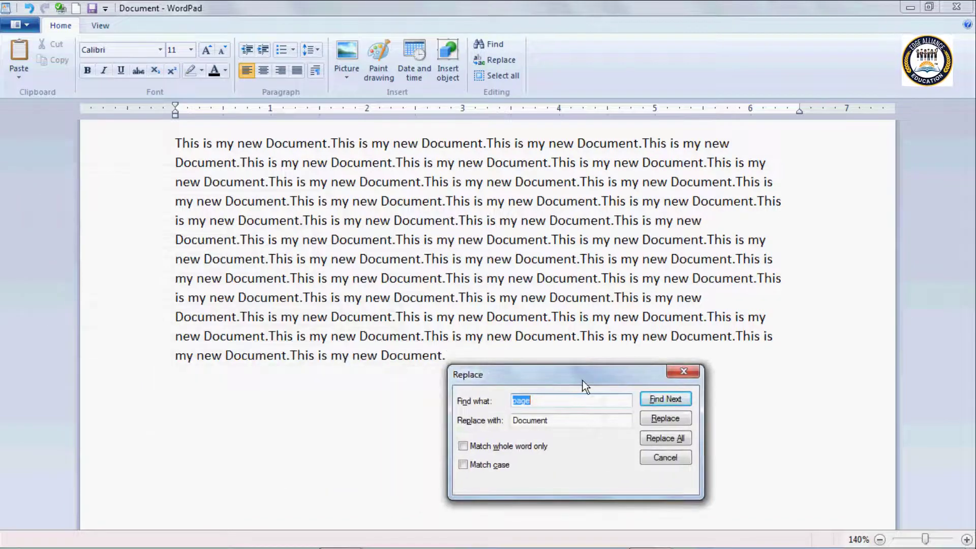
pyautogui.click(683, 372)
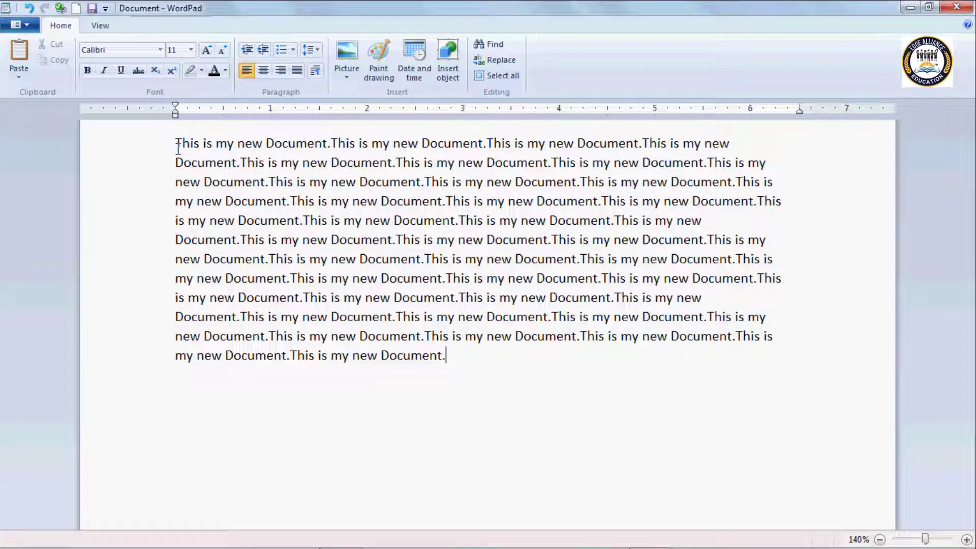
# - Select the entire document text twice, clearing the selection each time
pyautogui.click(491, 76)
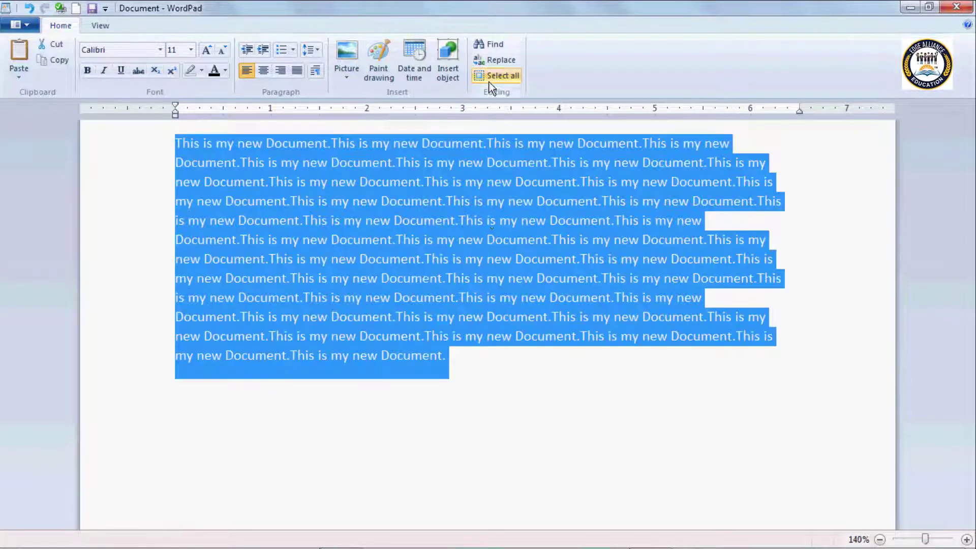
pyautogui.click(460, 359)
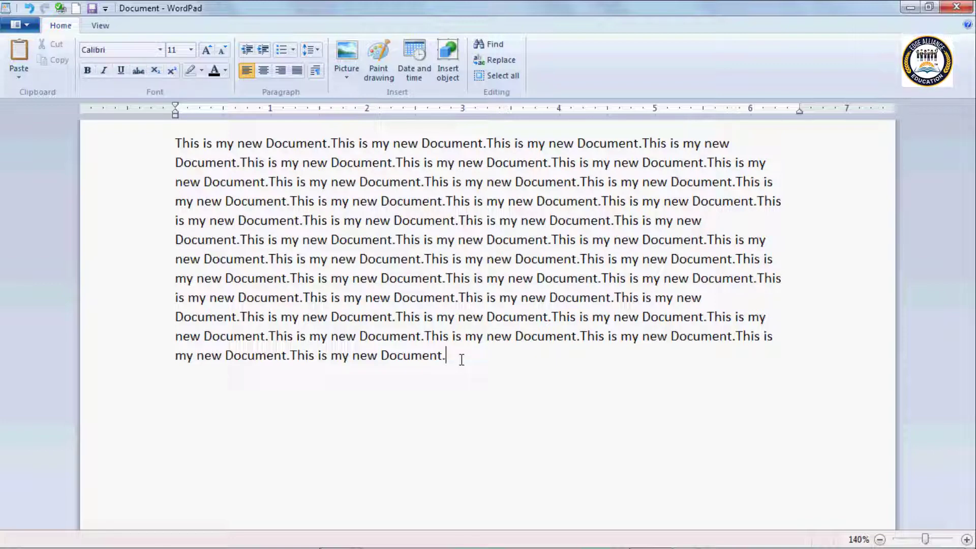
pyautogui.hotkey('ctrl', 'a')
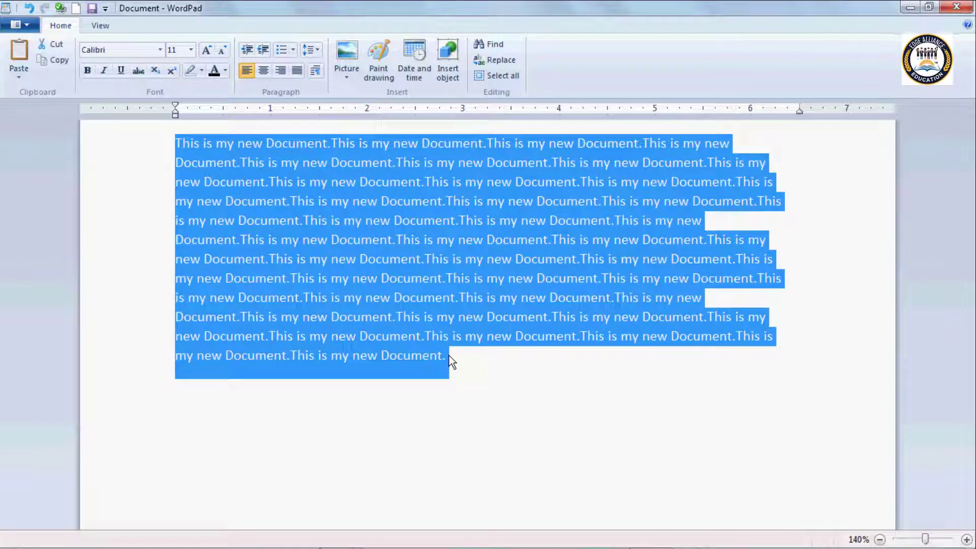
pyautogui.click(445, 359)
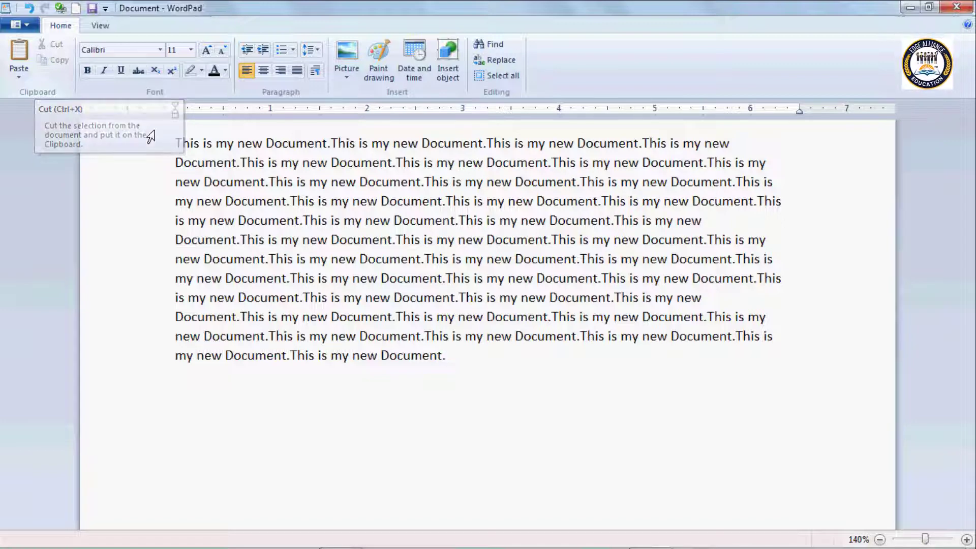
# - Cut the first five lines of the paragraph to the clipboard
pyautogui.click(178, 142)
pyautogui.moveTo(186, 150); pyautogui.dragTo(708, 220)
pyautogui.hotkey('ctrl', 'c')
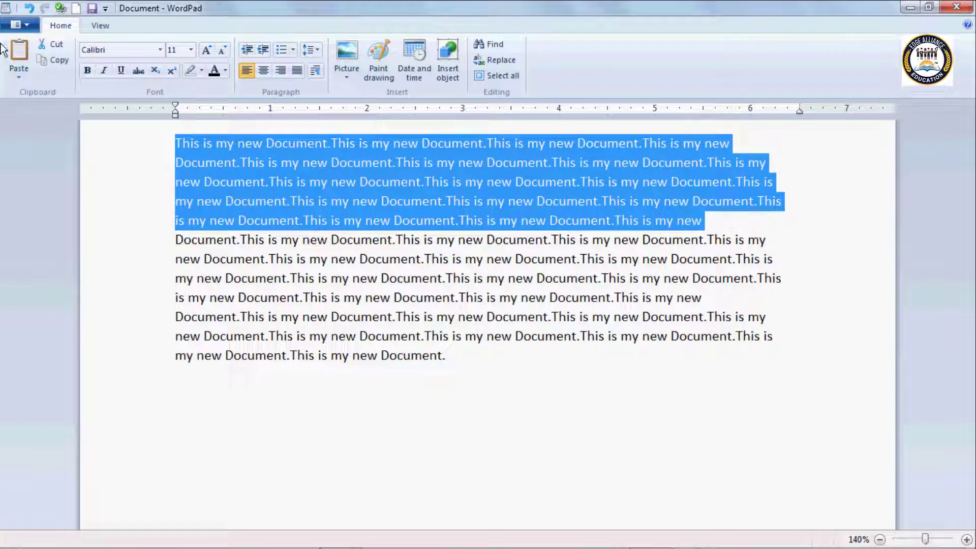
pyautogui.click(53, 45)
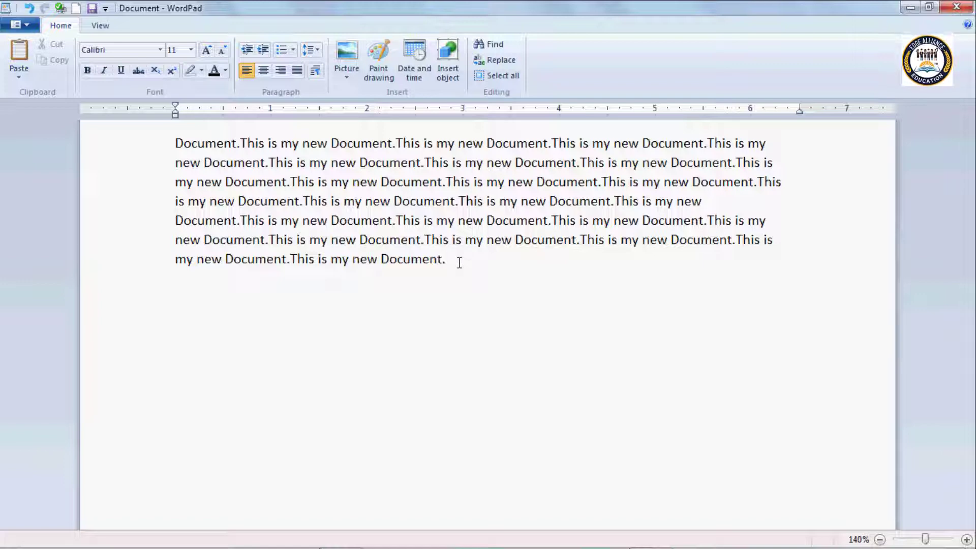
# - Add four line breaks after the remaining paragraph and paste the cut text there
pyautogui.press('Return')
pyautogui.press('Return')
pyautogui.press('Return')
pyautogui.press('Return')
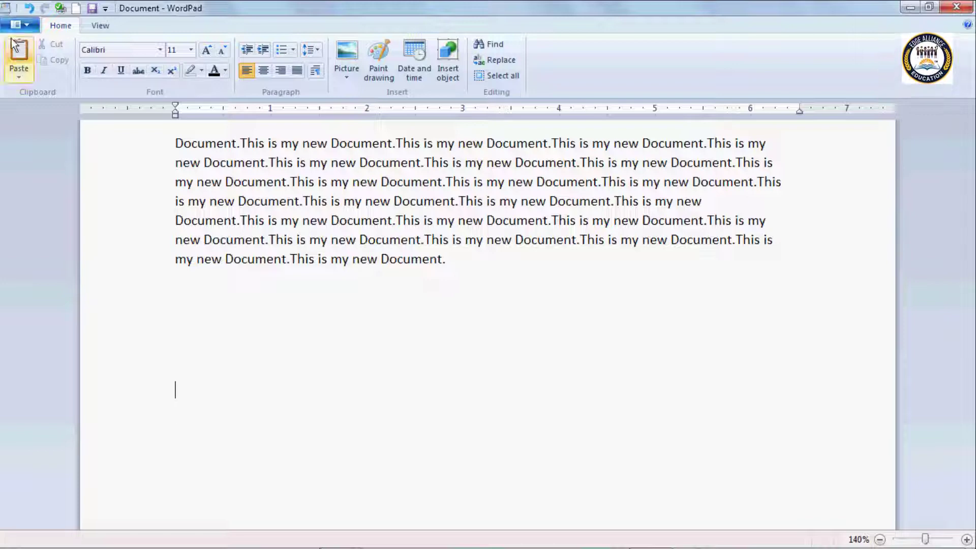
pyautogui.click(21, 67)
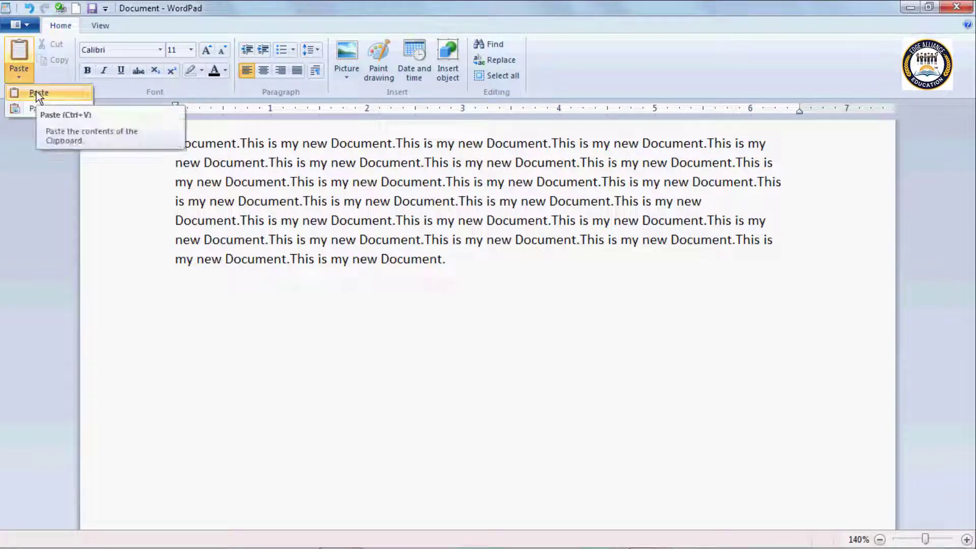
pyautogui.click(36, 91)
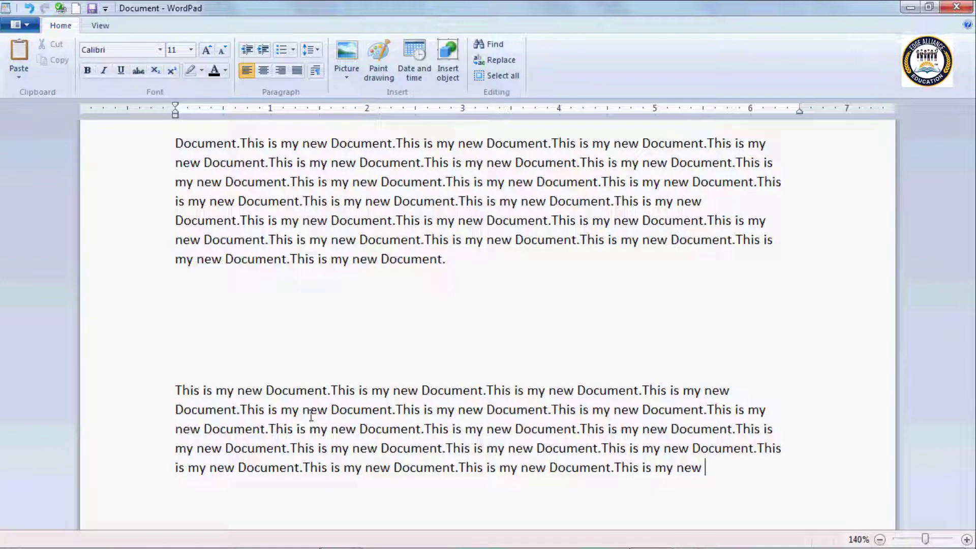
# - Copy the pasted five-line block and paste a second copy two line breaks below it
pyautogui.click(310, 409)
pyautogui.moveTo(713, 483); pyautogui.dragTo(179, 375)
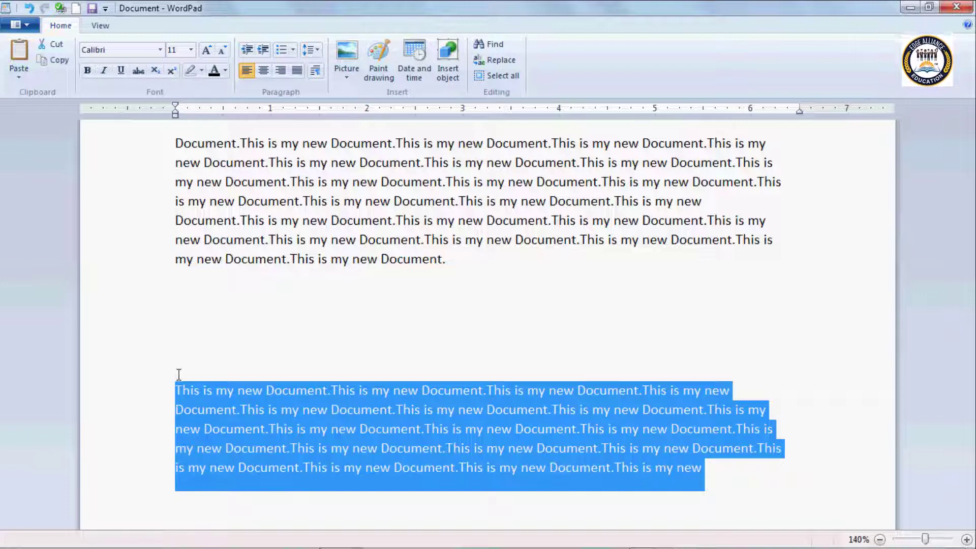
pyautogui.click(59, 63)
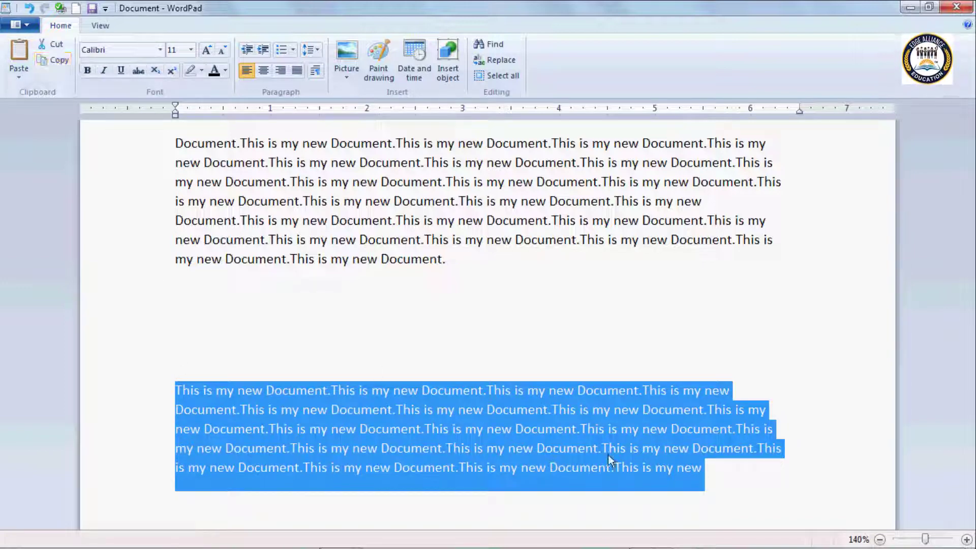
pyautogui.click(710, 471)
pyautogui.press('Return')
pyautogui.press('Return')
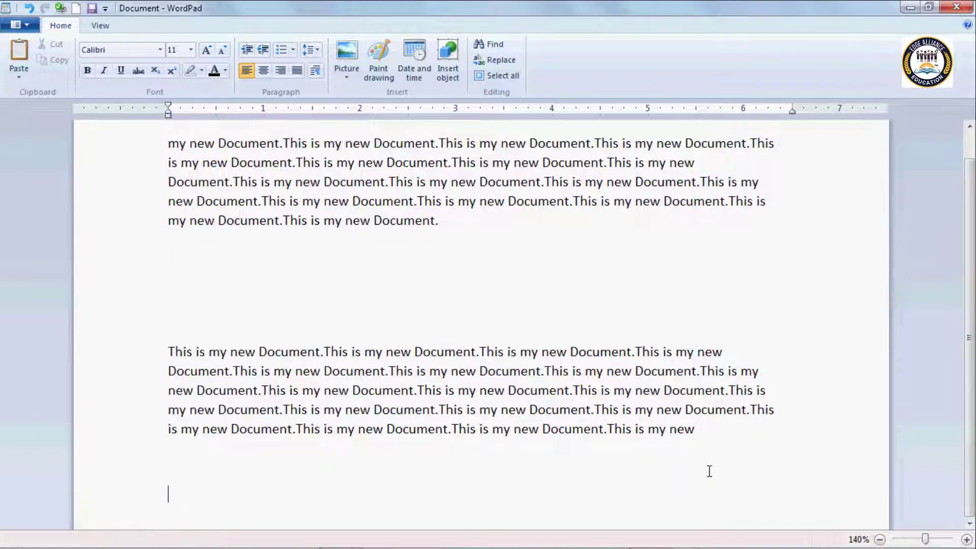
pyautogui.click(31, 74)
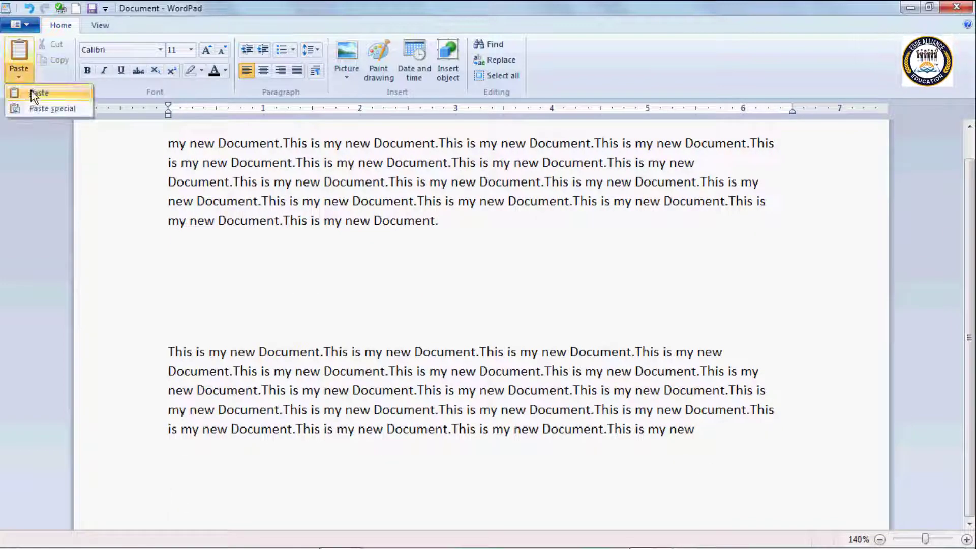
pyautogui.click(33, 91)
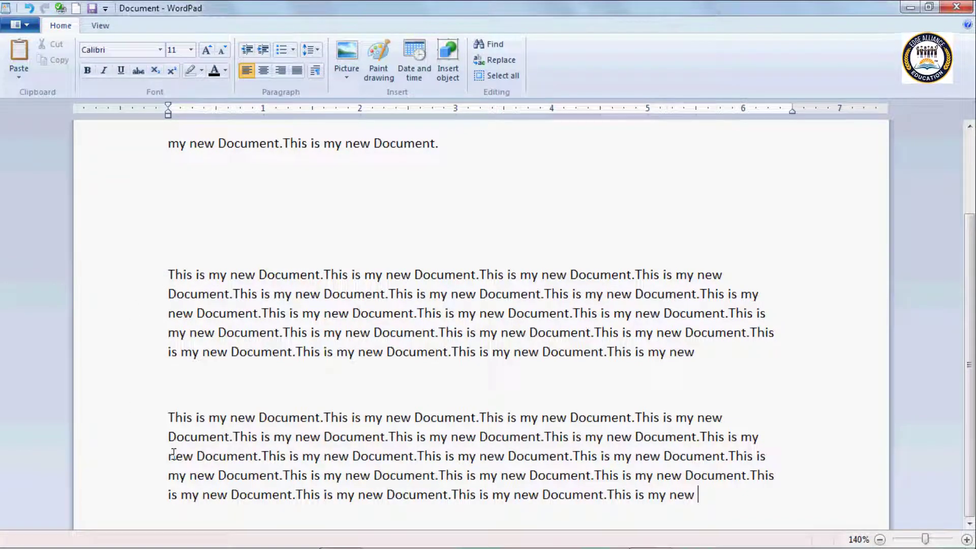
# - Write "Computer Machine" on the first blank line below the first paragraph
pyautogui.click(203, 398)
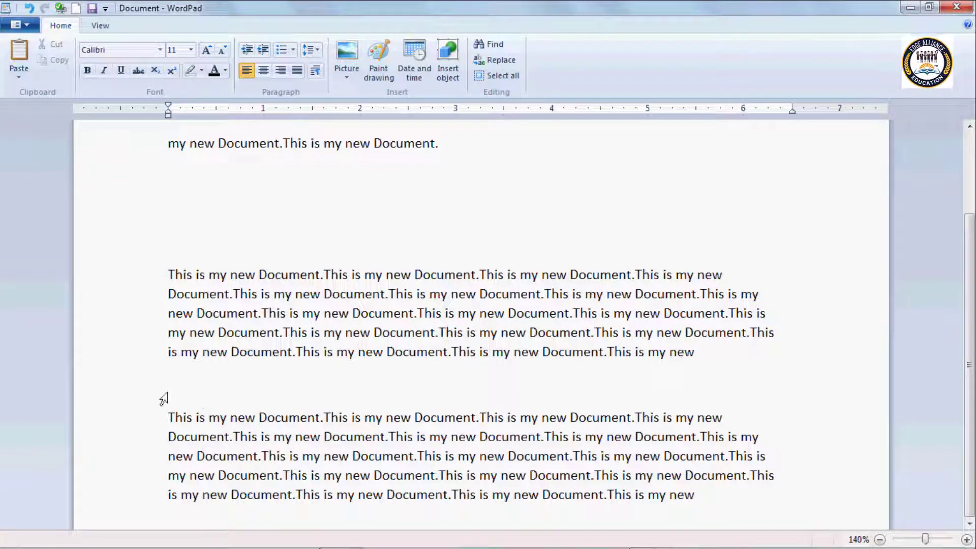
pyautogui.click(202, 187)
pyautogui.scroll(1, 203, 188)
pyautogui.scroll(1, 203, 189)
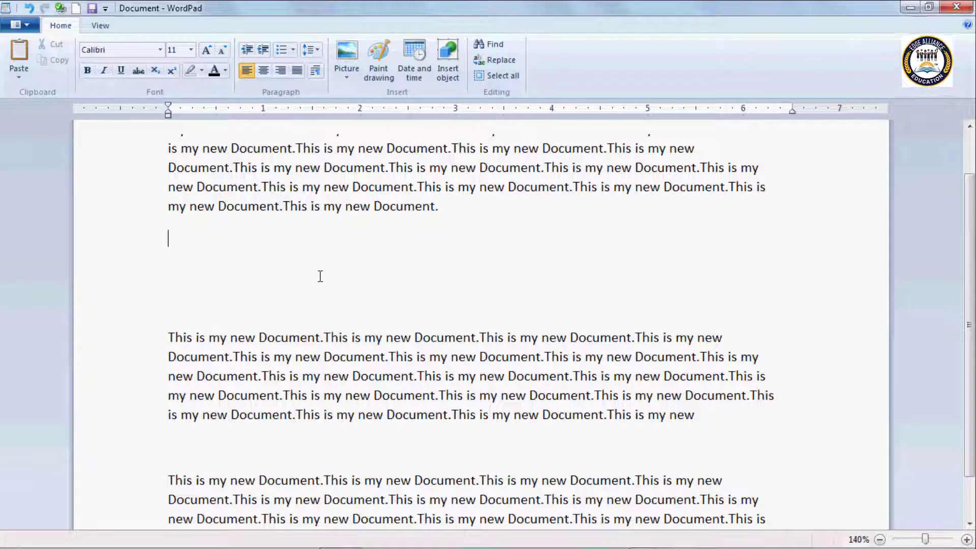
pyautogui.write('Computer')
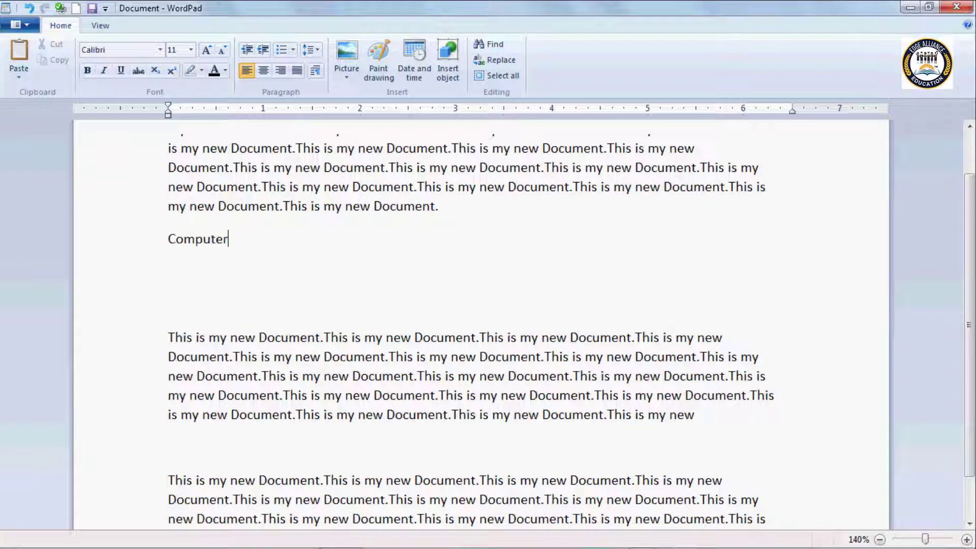
pyautogui.write(' Machi')
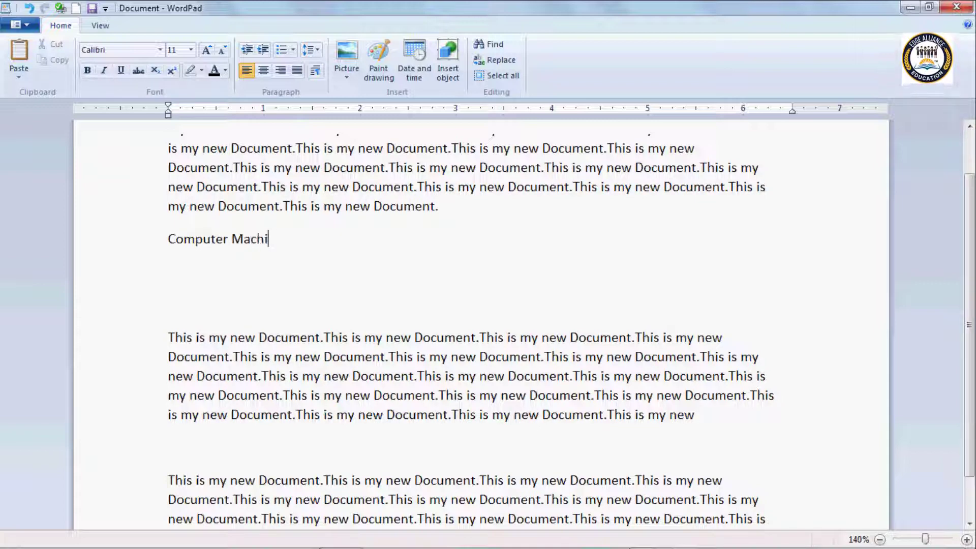
pyautogui.write('ne')
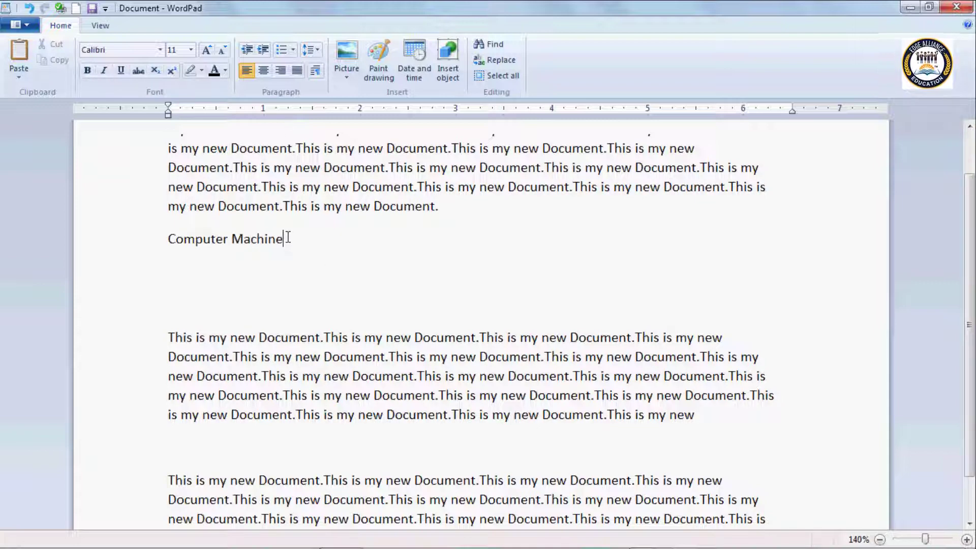
# - Remove "Machine" after "Computer" and place it on its own line farther down, adding two line breaks before it
pyautogui.doubleClick(247, 240)
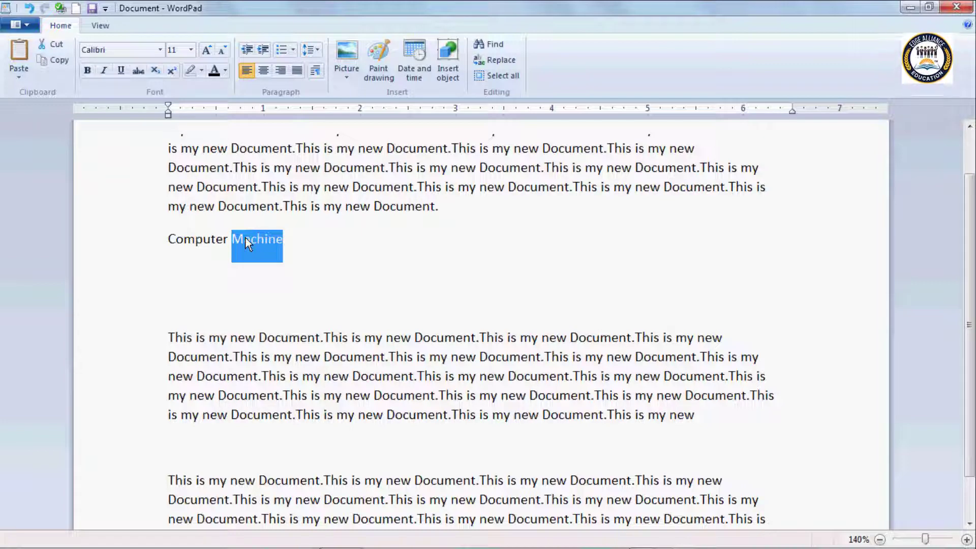
pyautogui.press('Delete')
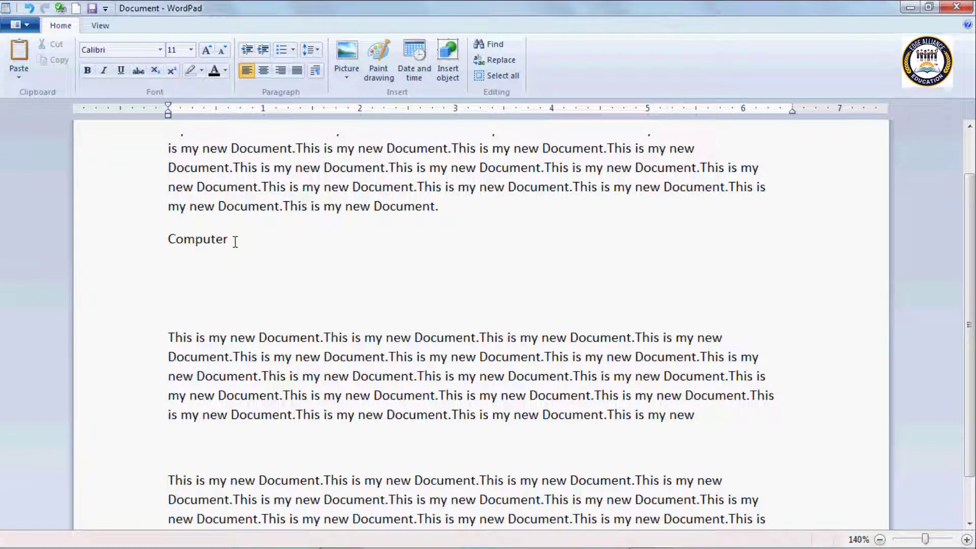
pyautogui.click(177, 288)
pyautogui.press('Return')
pyautogui.press('Return')
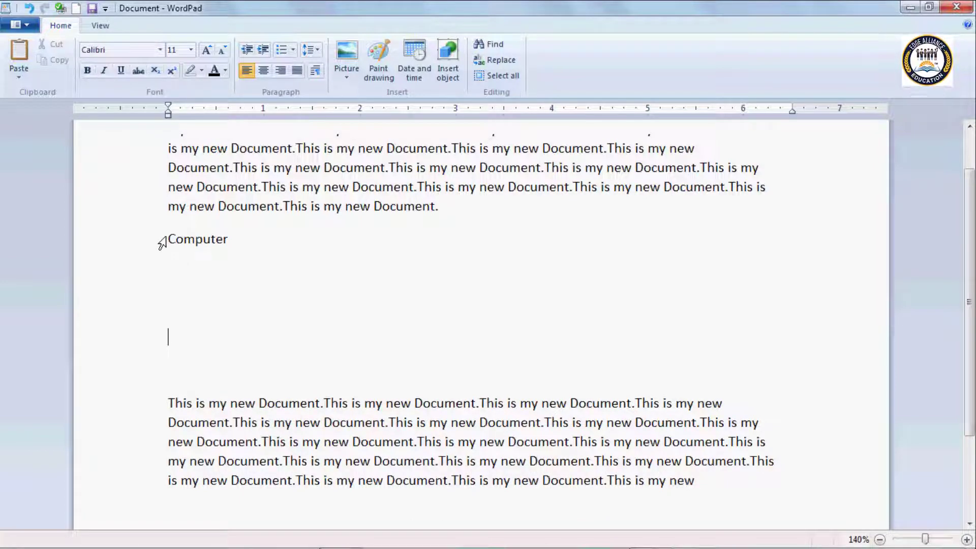
pyautogui.write('Machine')
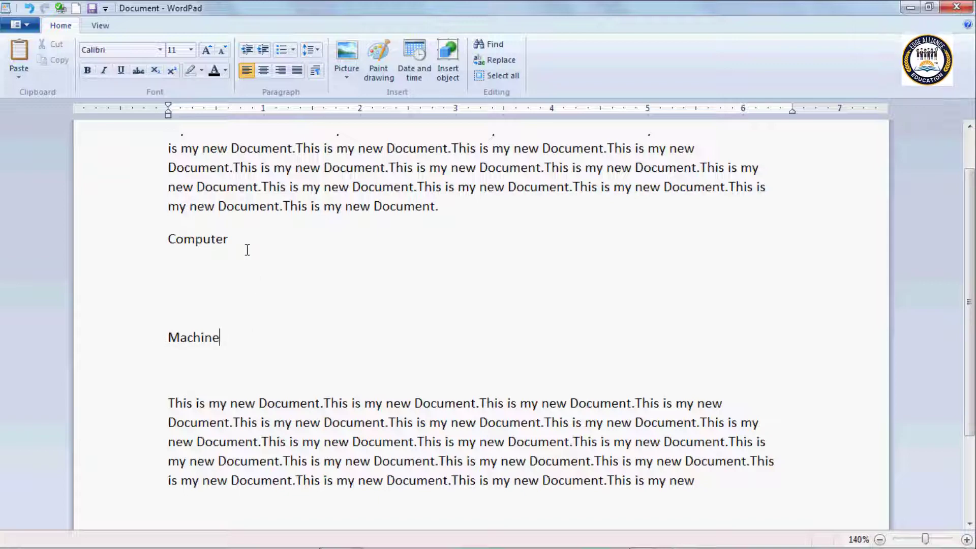
# - Copy the word "Machine" from the lower line and paste it after "Computer"
pyautogui.doubleClick(226, 340)
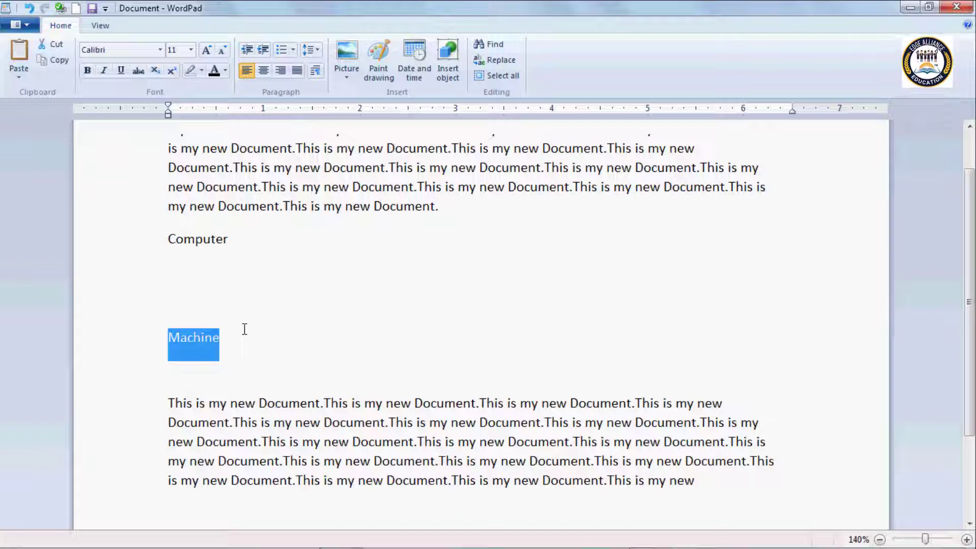
pyautogui.click(243, 240)
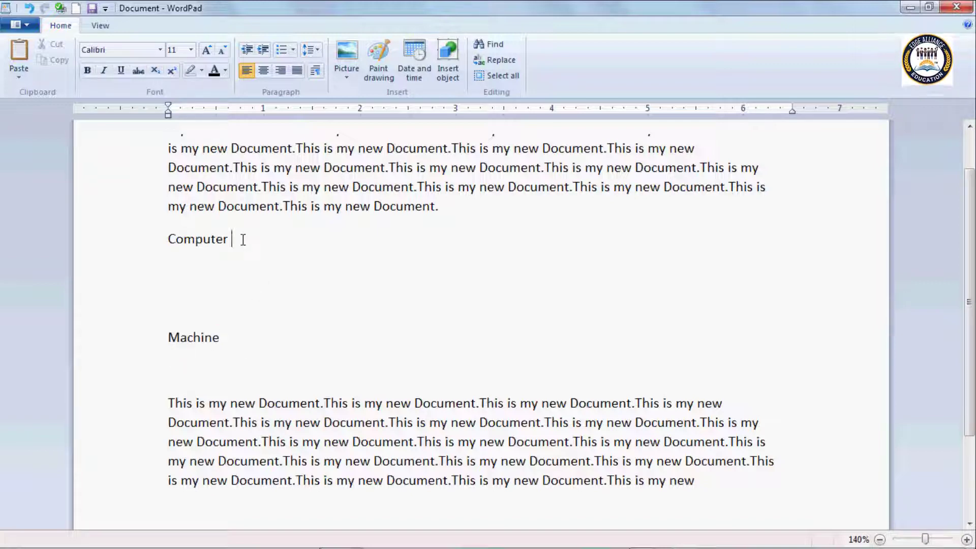
pyautogui.hotkey('ctrl', 'v')
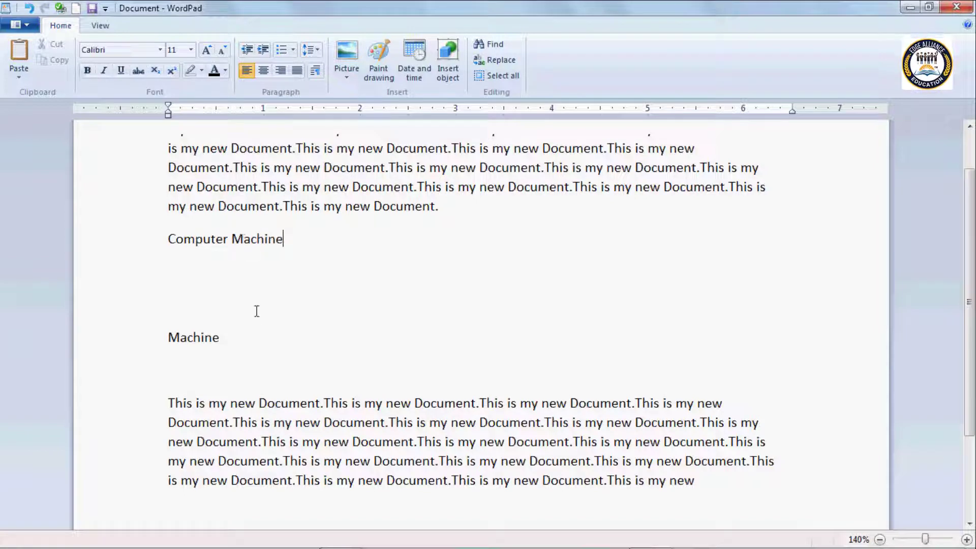
# - Make the first paragraph's visible lines bold, italic and red, and increase their font size to 12
pyautogui.click(291, 366)
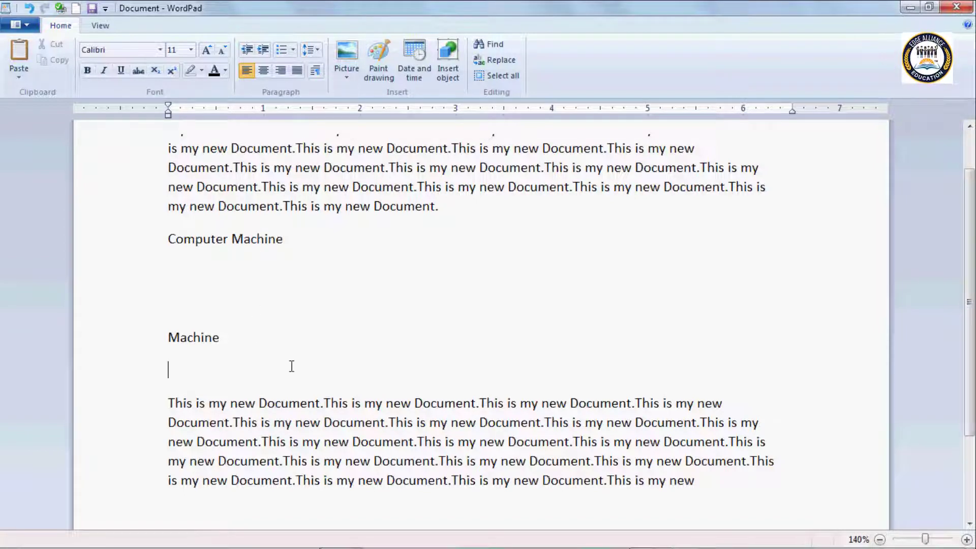
pyautogui.scroll(1, 273, 367)
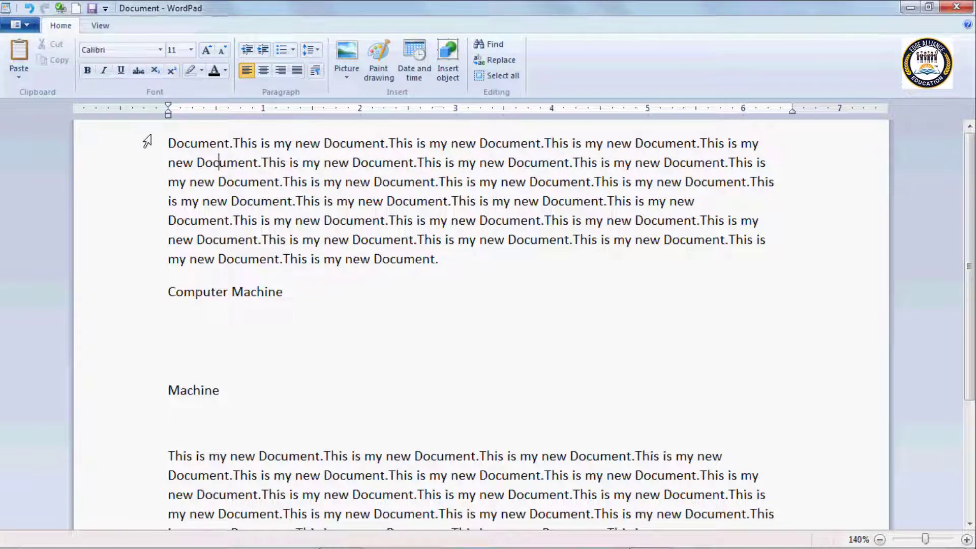
pyautogui.moveTo(166, 145); pyautogui.dragTo(442, 261)
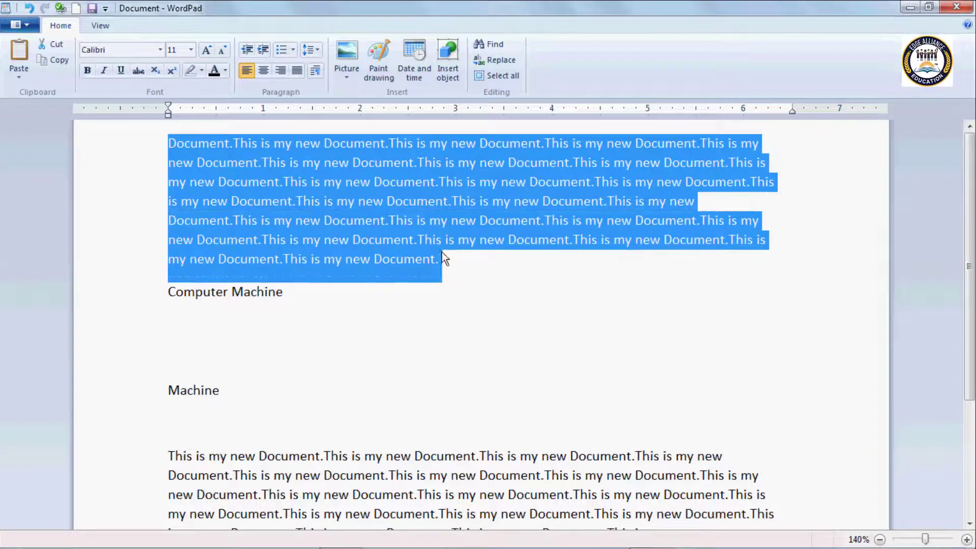
pyautogui.click(93, 72)
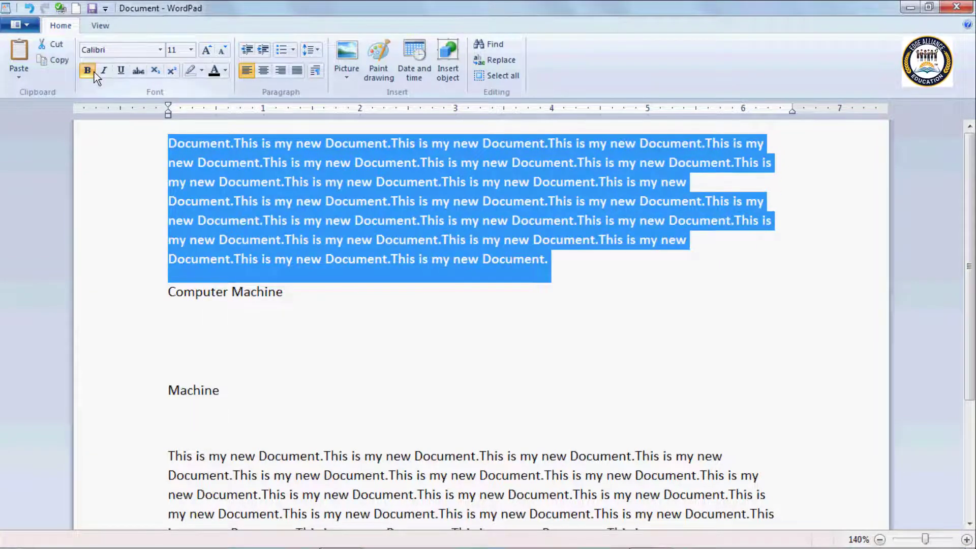
pyautogui.click(106, 74)
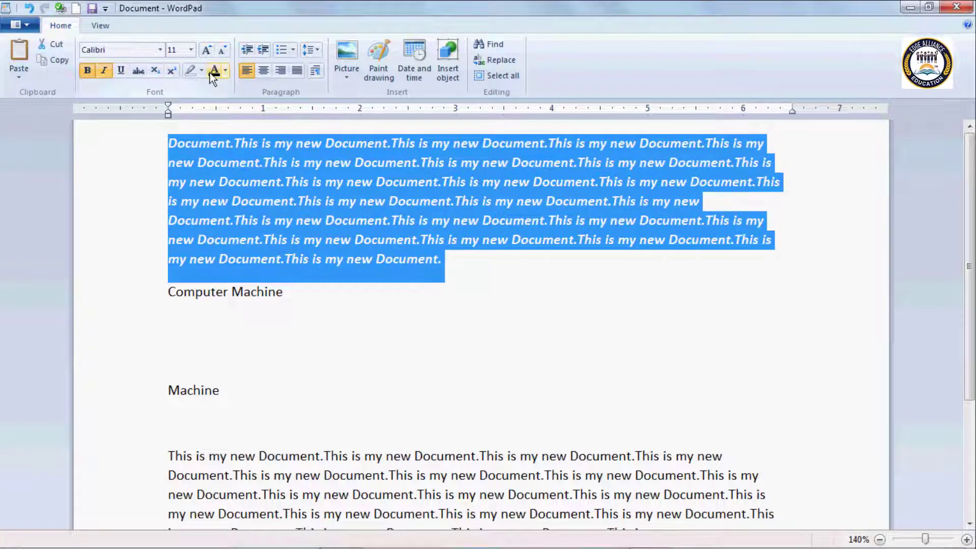
pyautogui.click(225, 70)
pyautogui.click(228, 105)
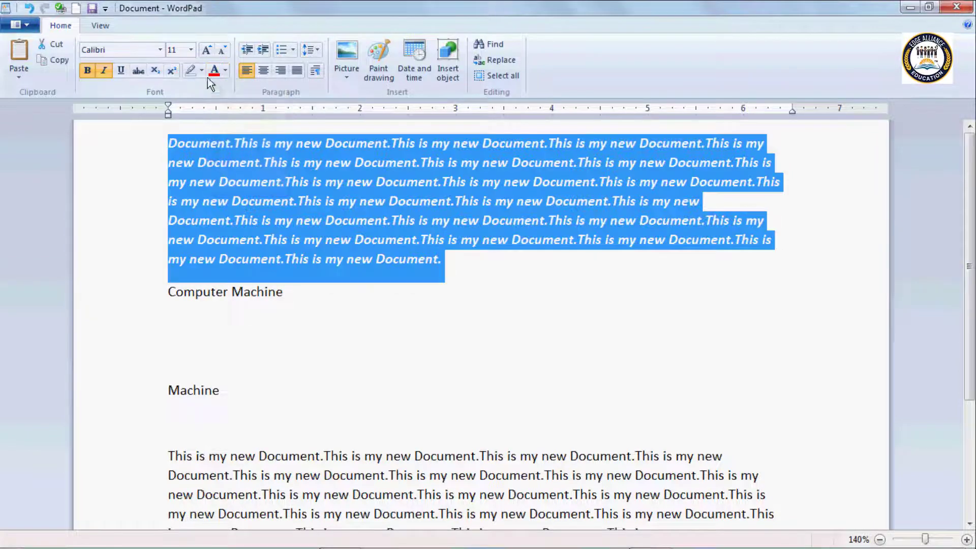
pyautogui.click(207, 51)
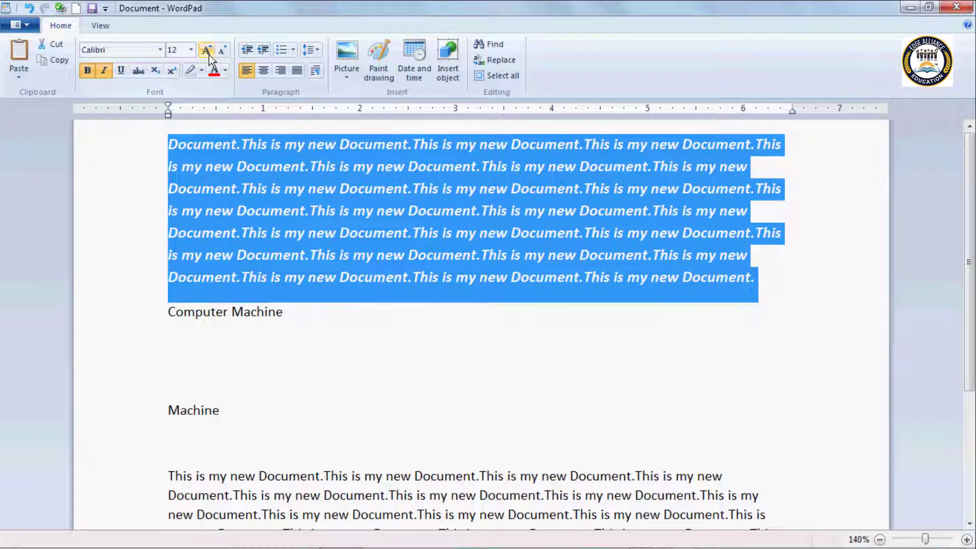
pyautogui.click(321, 287)
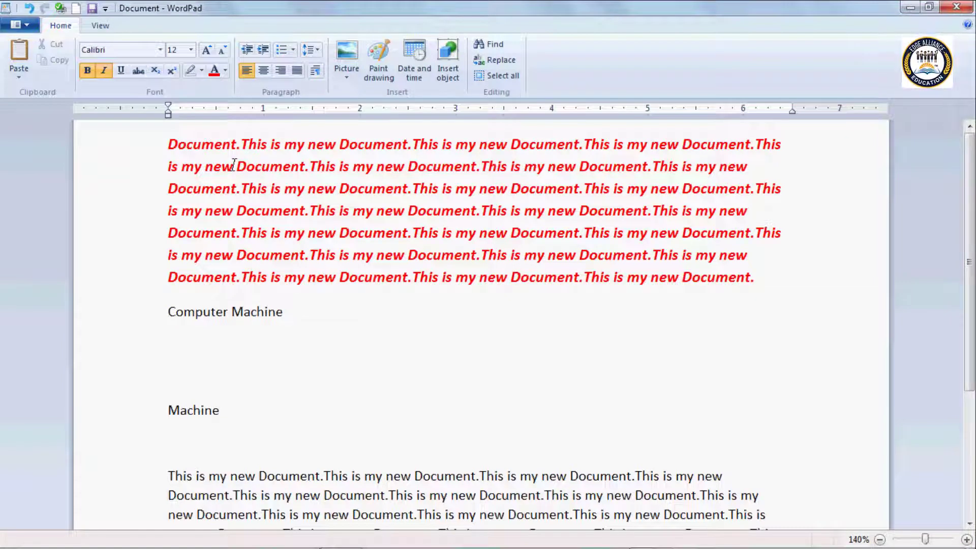
# - Undo the paragraph formatting, the "Machine" edits, the "Computer Machine" line and the second pasted text block
pyautogui.click(29, 9)
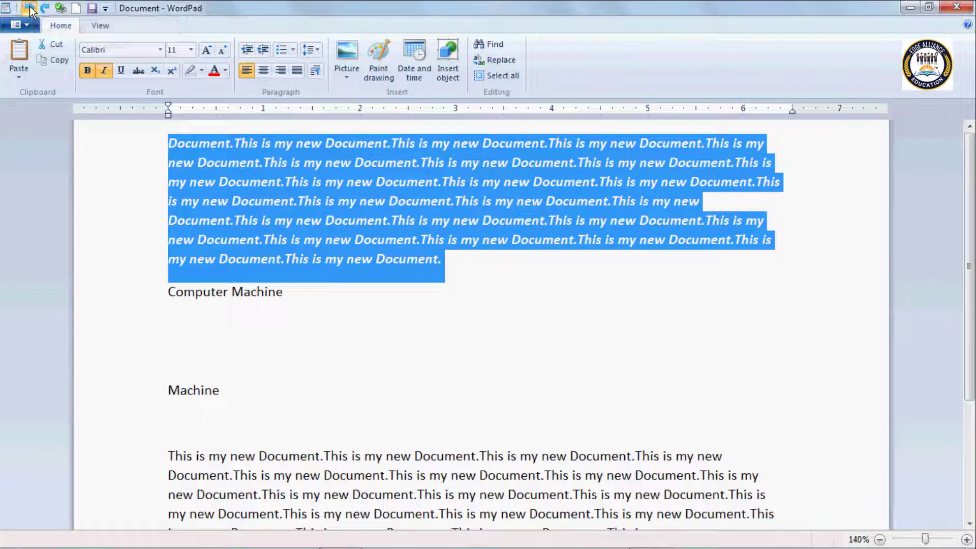
pyautogui.click(30, 9)
pyautogui.click(30, 9)
pyautogui.click(30, 9)
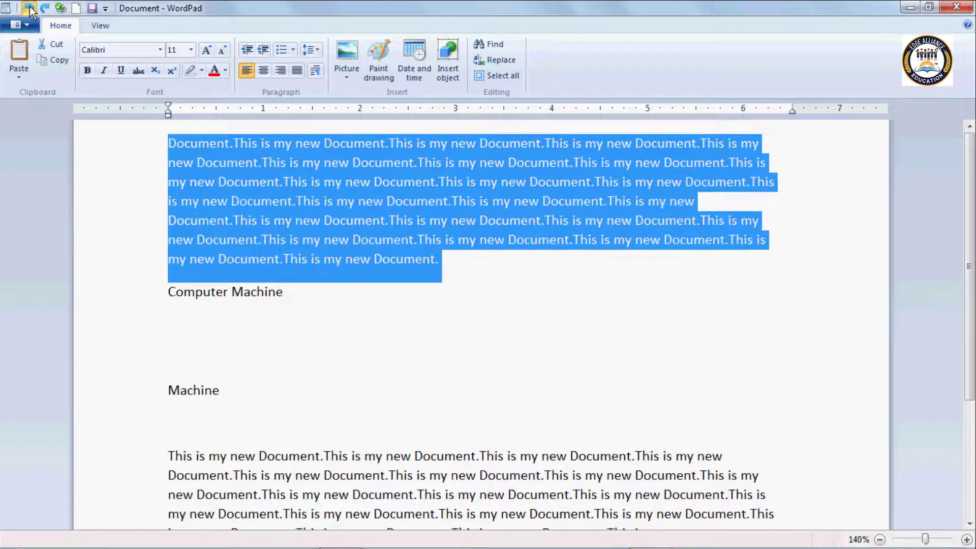
pyautogui.click(29, 9)
pyautogui.click(29, 8)
pyautogui.click(29, 9)
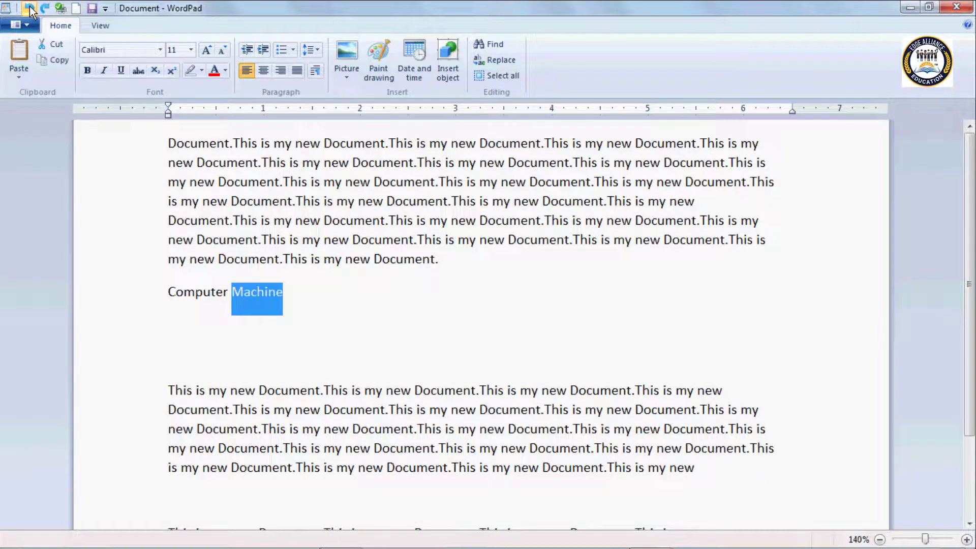
pyautogui.click(30, 8)
pyautogui.click(29, 9)
pyautogui.click(29, 9)
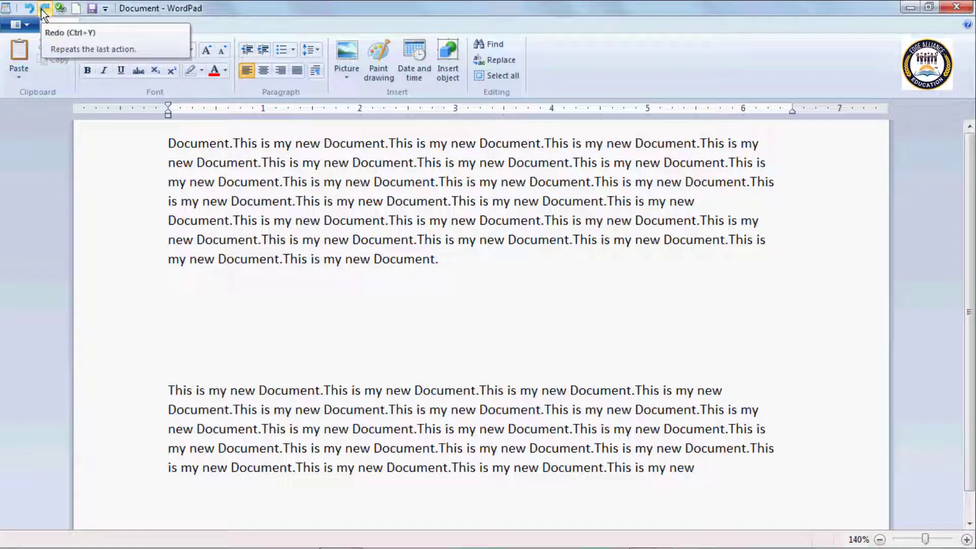
# - Redo all undone edits through the first paragraph's bold, italic, red and size 12 formatting, and clear the selection
pyautogui.click(43, 8)
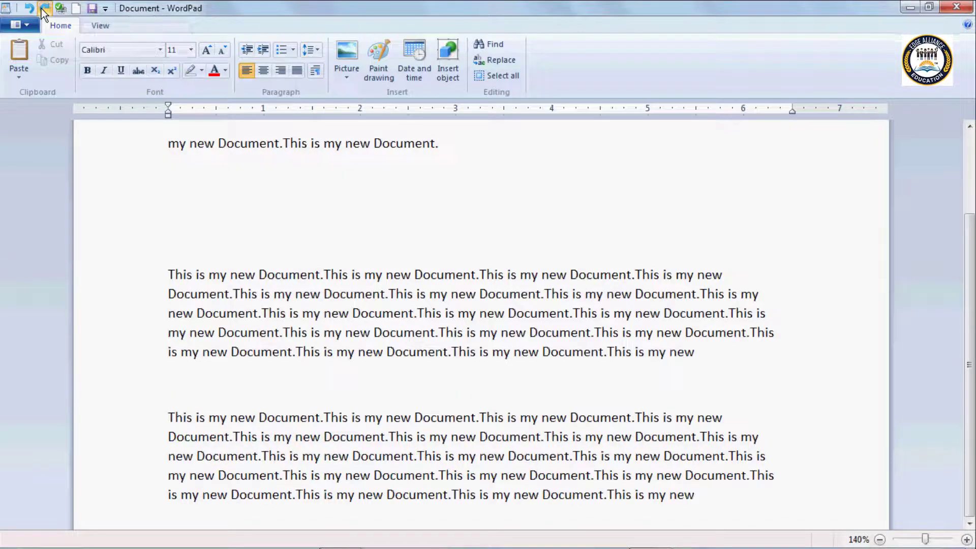
pyautogui.click(44, 9)
pyautogui.click(43, 8)
pyautogui.click(44, 8)
pyautogui.click(44, 8)
pyautogui.click(43, 9)
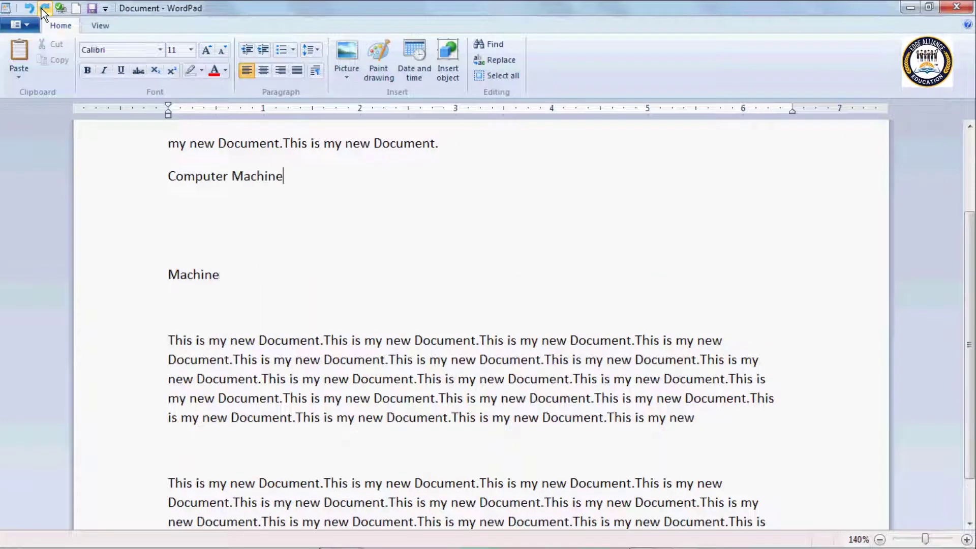
pyautogui.click(43, 9)
pyautogui.click(44, 9)
pyautogui.click(44, 8)
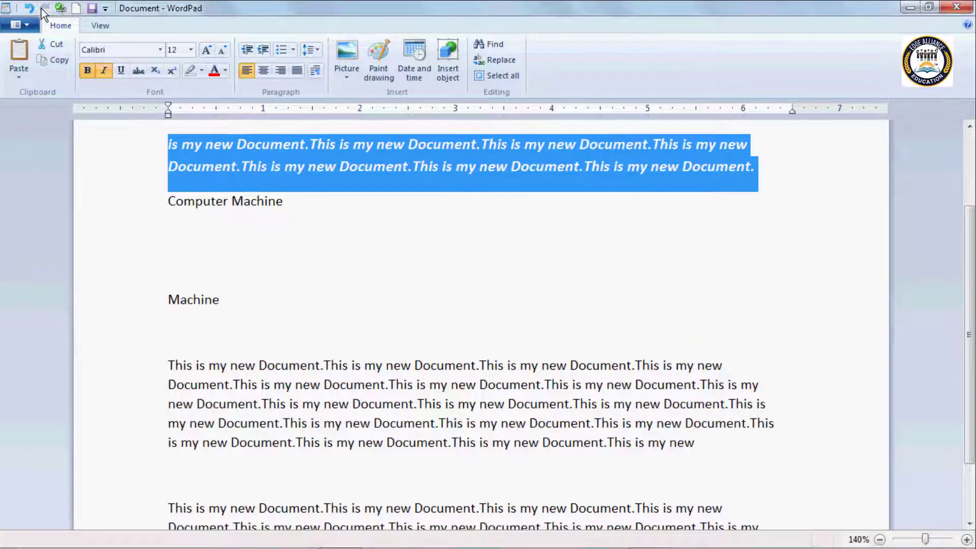
pyautogui.click(214, 70)
pyautogui.click(320, 174)
pyautogui.scroll(2, 371, 226)
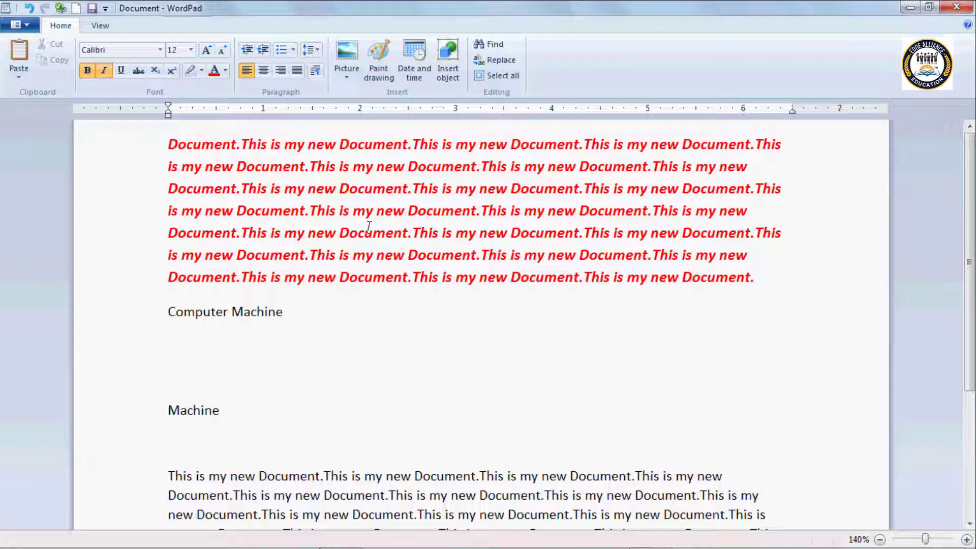
# - Undo the edits again, from the first paragraph's formatting back through the "Computer Machine" line and the second pasted block
pyautogui.hotkey('ctrl', 'z')
pyautogui.hotkey('ctrl', 'z')
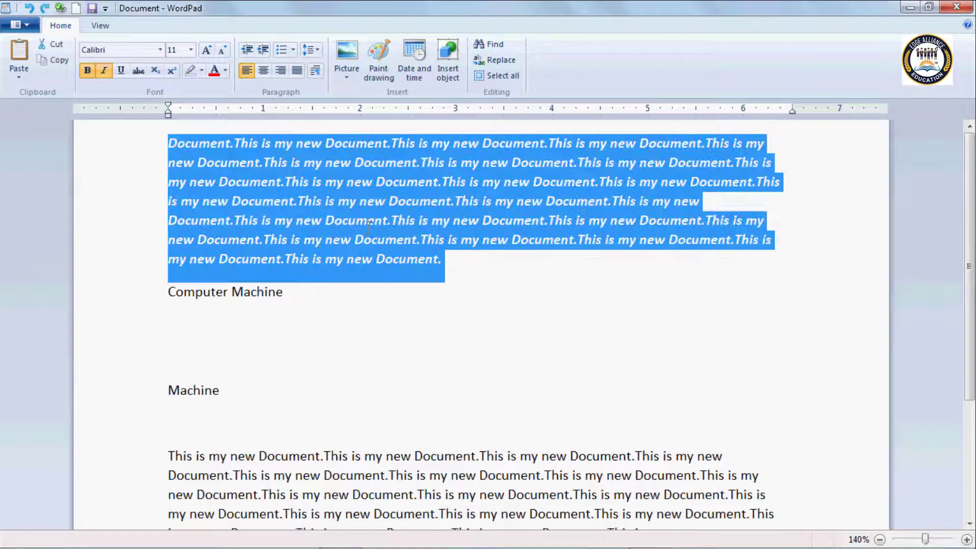
pyautogui.hotkey('ctrl', 'z')
pyautogui.hotkey('ctrl', 'z')
pyautogui.hotkey('ctrl', 'z')
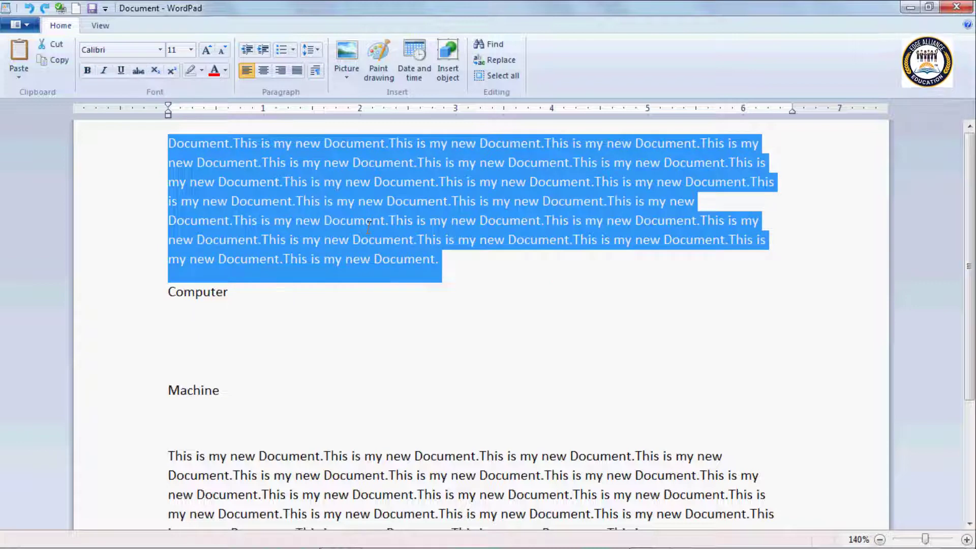
pyautogui.hotkey('ctrl', 'z')
pyautogui.hotkey('ctrl', 'z')
pyautogui.hotkey('ctrl', 'z')
pyautogui.hotkey('ctrl', 'z')
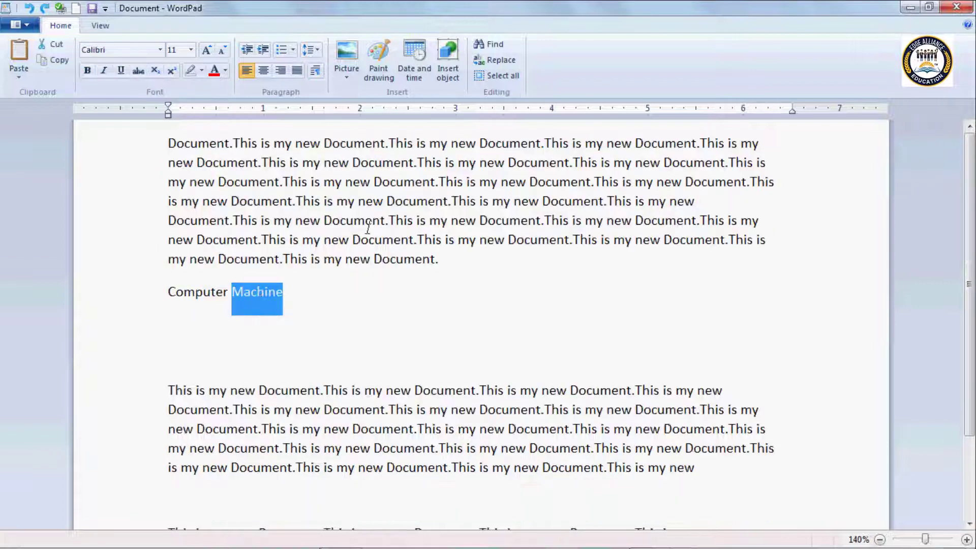
pyautogui.hotkey('ctrl', 'z')
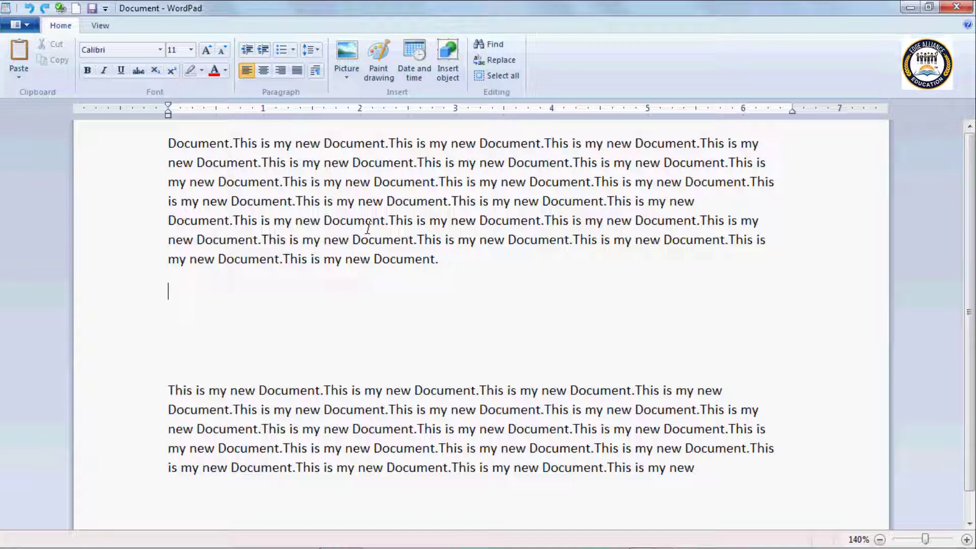
# - Redo the edits through the first paragraph's bold, italic and red formatting, and place the cursor below "Computer Machine"
pyautogui.hotkey('ctrl', 'y')
pyautogui.hotkey('ctrl', 'y')
pyautogui.hotkey('ctrl', 'y')
pyautogui.hotkey('ctrl', 'y')
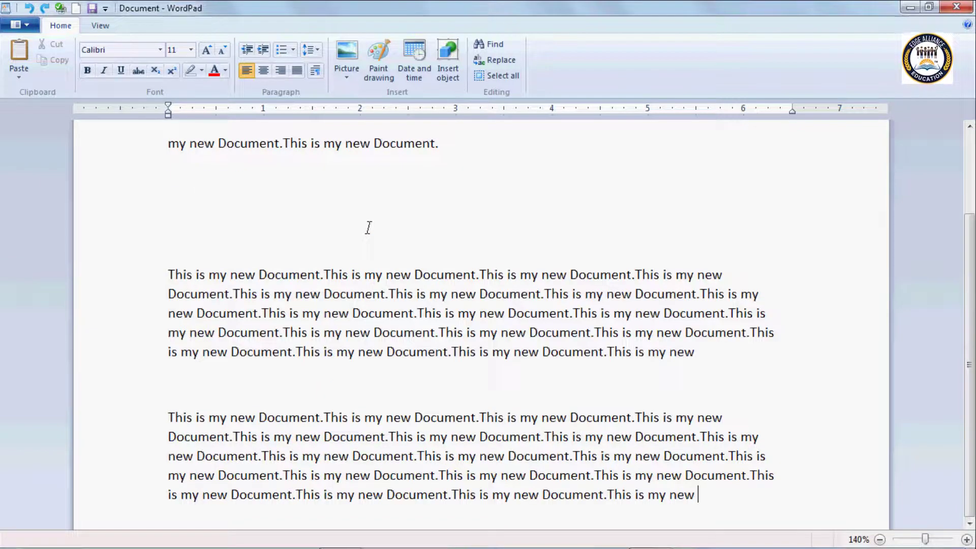
pyautogui.hotkey('ctrl', 'y')
pyautogui.hotkey('ctrl', 'y')
pyautogui.hotkey('ctrl', 'y')
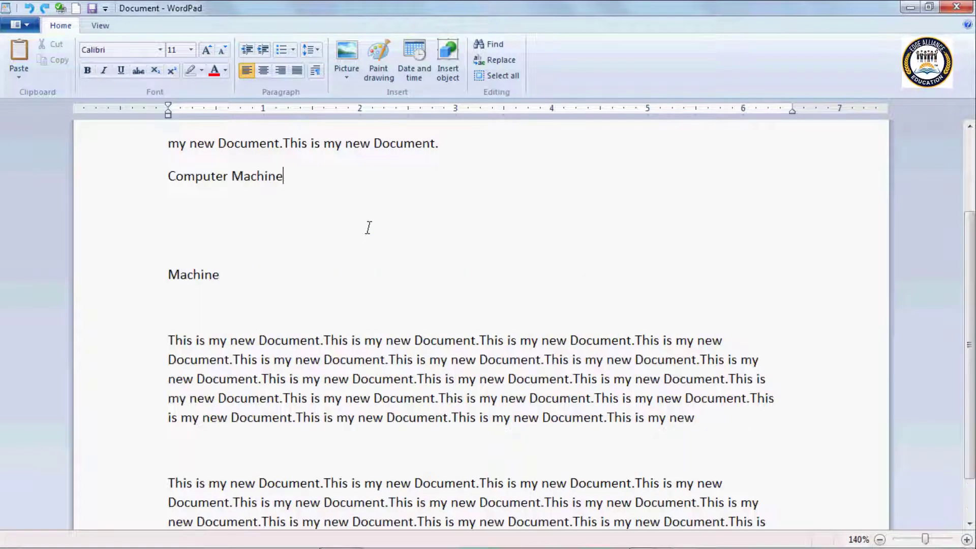
pyautogui.hotkey('ctrl', 'y')
pyautogui.hotkey('ctrl', 'y')
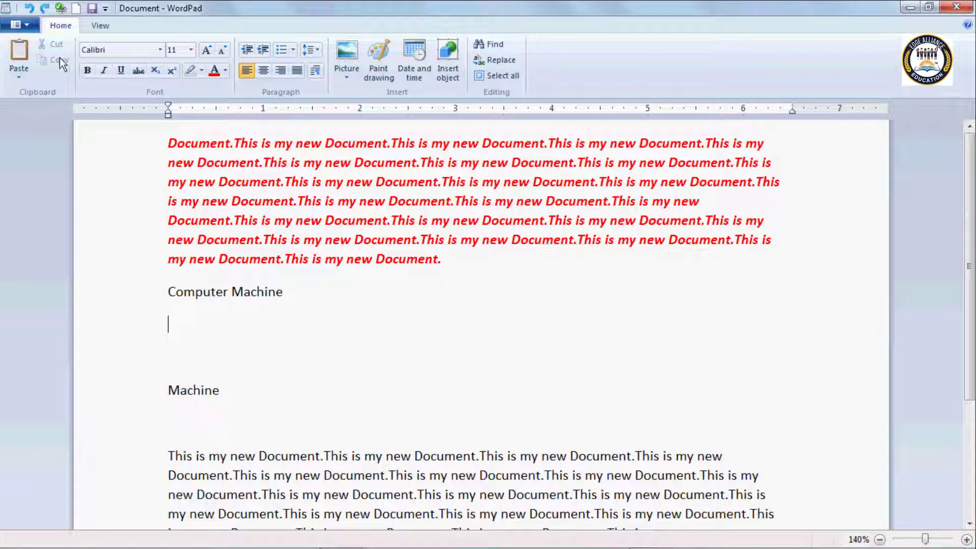
# - Close the paste options without pasting, and delete the entire contents of the document
pyautogui.click(23, 77)
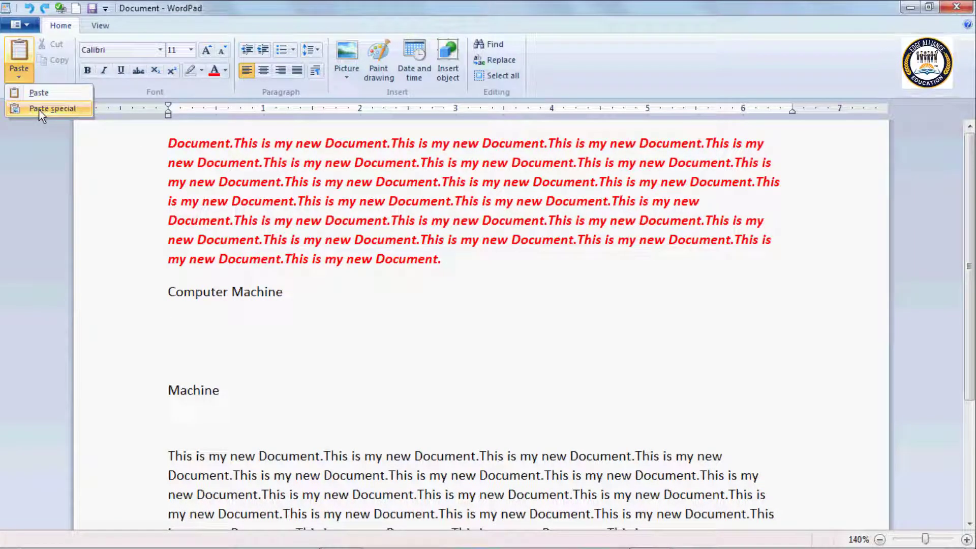
pyautogui.click(310, 303)
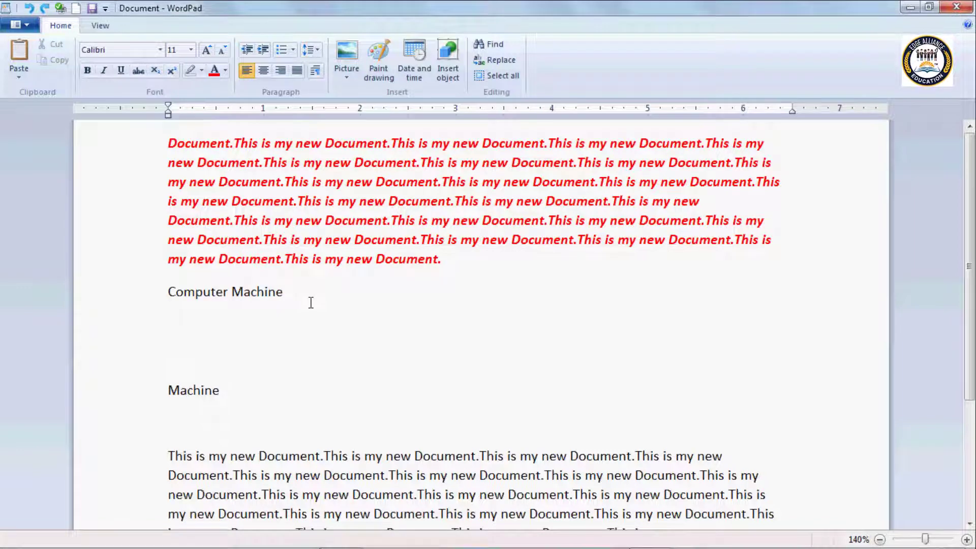
pyautogui.hotkey('ctrl', 'shift', 'End')
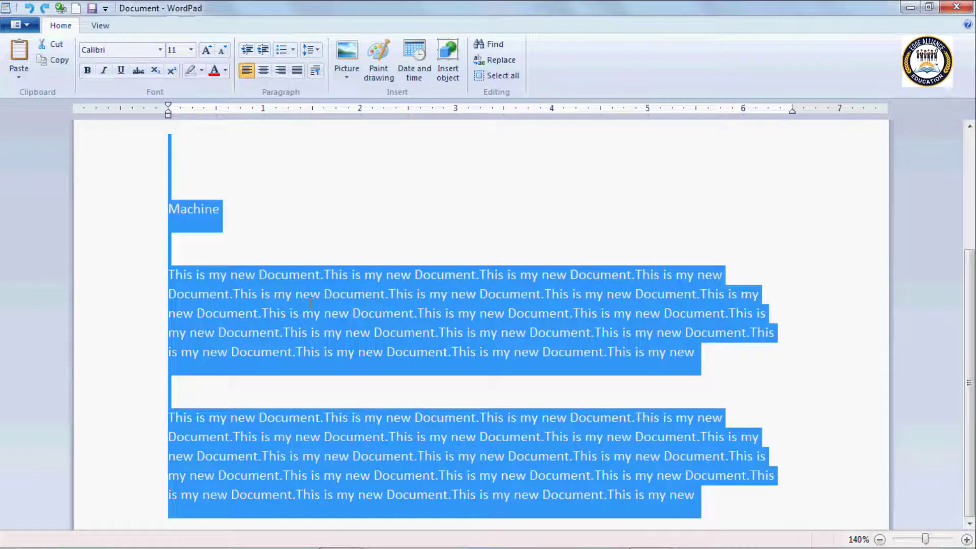
pyautogui.press('Delete')
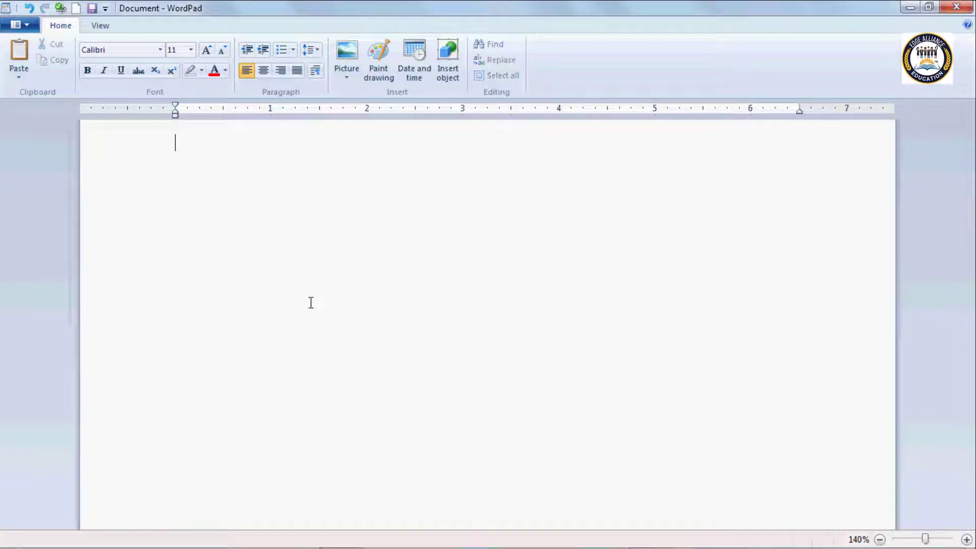
# - View the formats offered by Paste Special and close the dialog without pasting
pyautogui.click(14, 74)
pyautogui.click(47, 109)
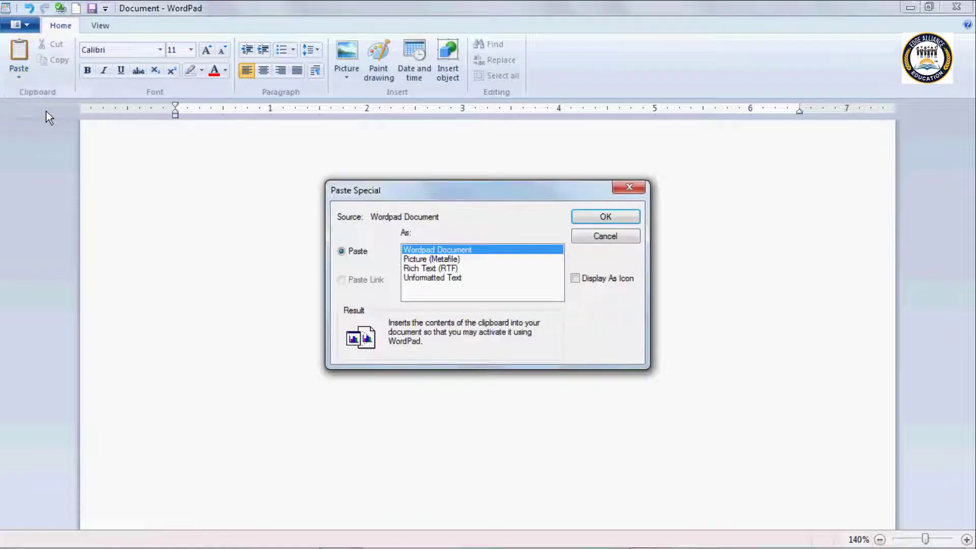
pyautogui.click(628, 188)
# - Write "Computer Machine" at the start of the empty document
pyautogui.write('C')
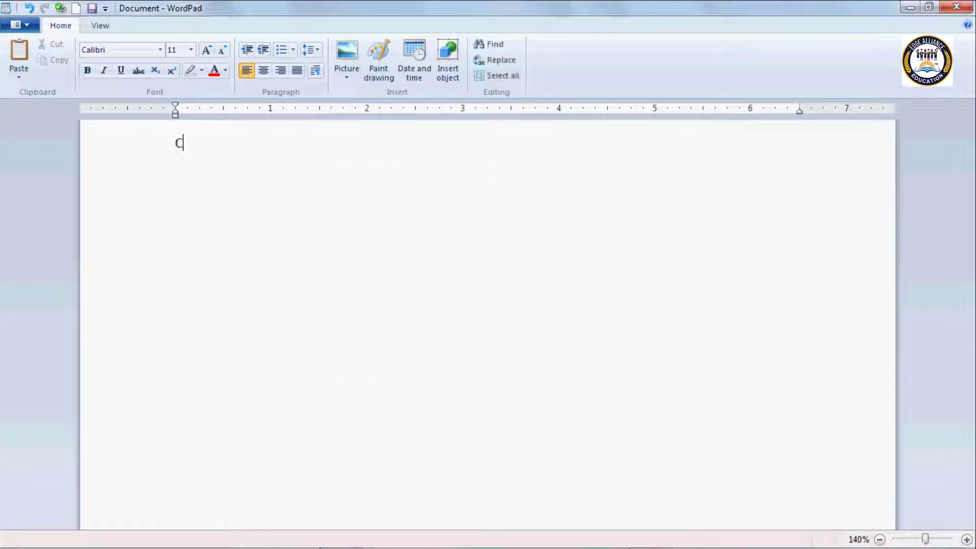
pyautogui.write('omputer ')
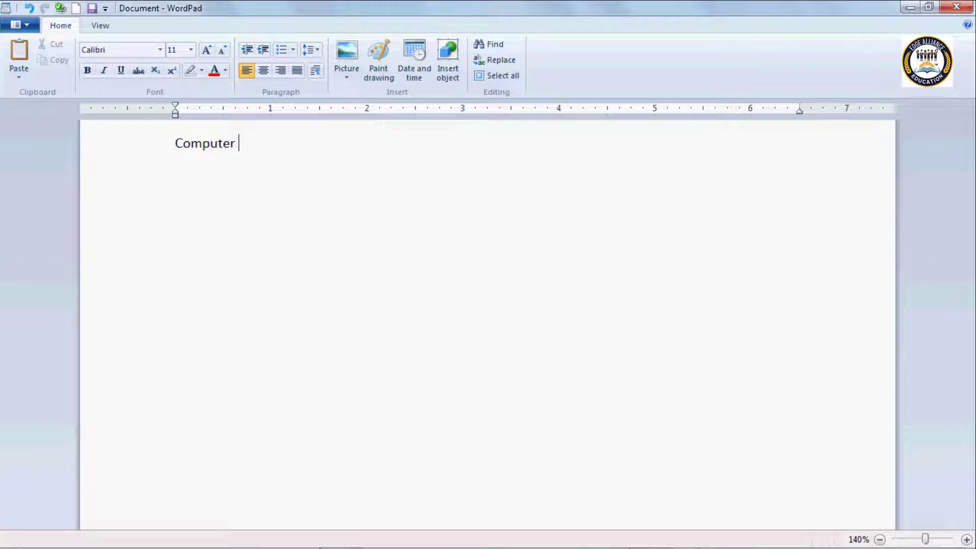
pyautogui.write('Machine')
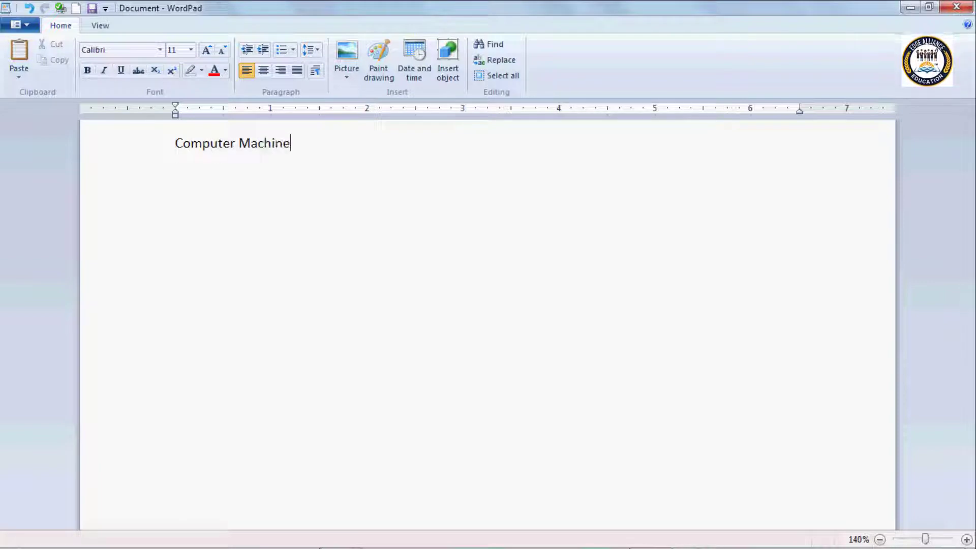
# - Change the font of the whole "Computer Machine" text to Calligraph421 BT
pyautogui.moveTo(291, 143); pyautogui.dragTo(200, 139)
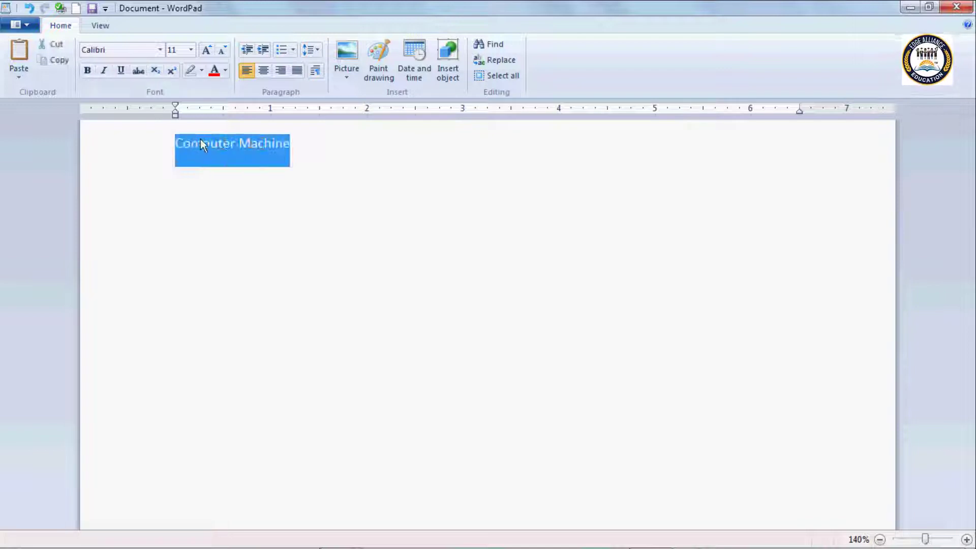
pyautogui.click(160, 50)
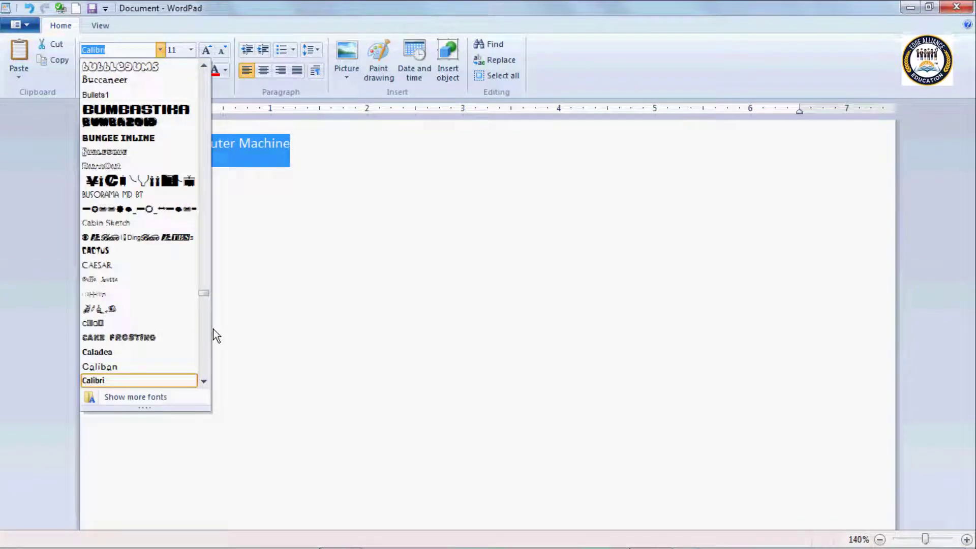
pyautogui.click(204, 383)
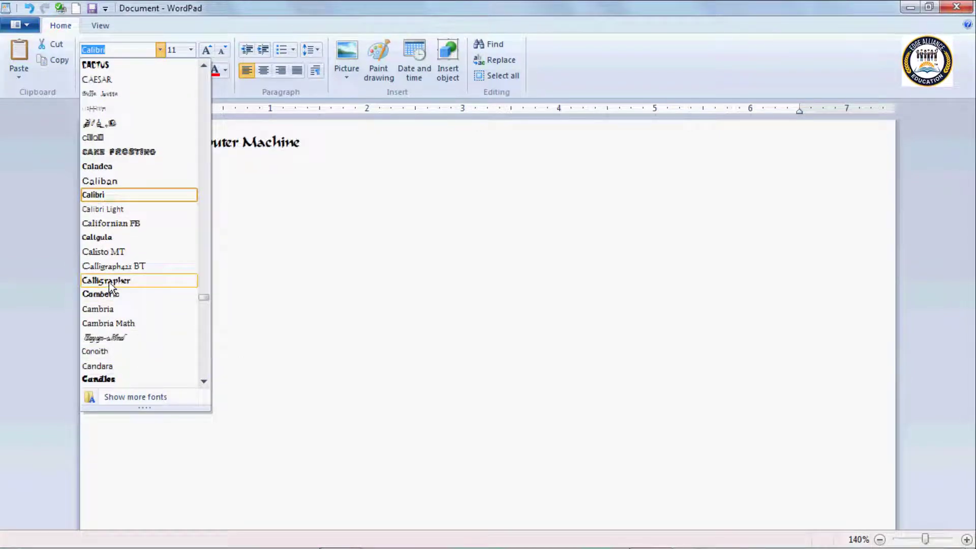
pyautogui.click(106, 269)
# - Format the selected "Computer Machine" text in size 18, bold, underlined and blue, and deselect it
pyautogui.click(192, 49)
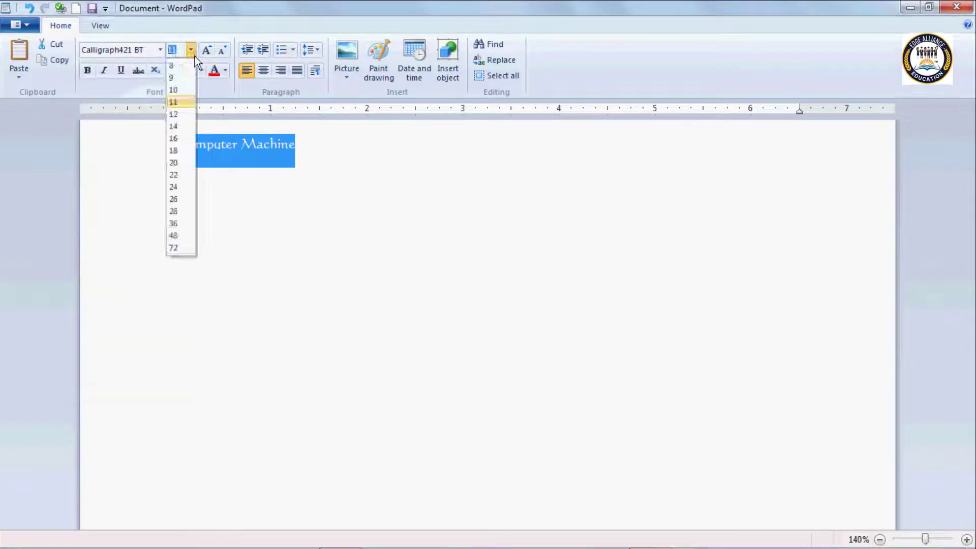
pyautogui.click(181, 151)
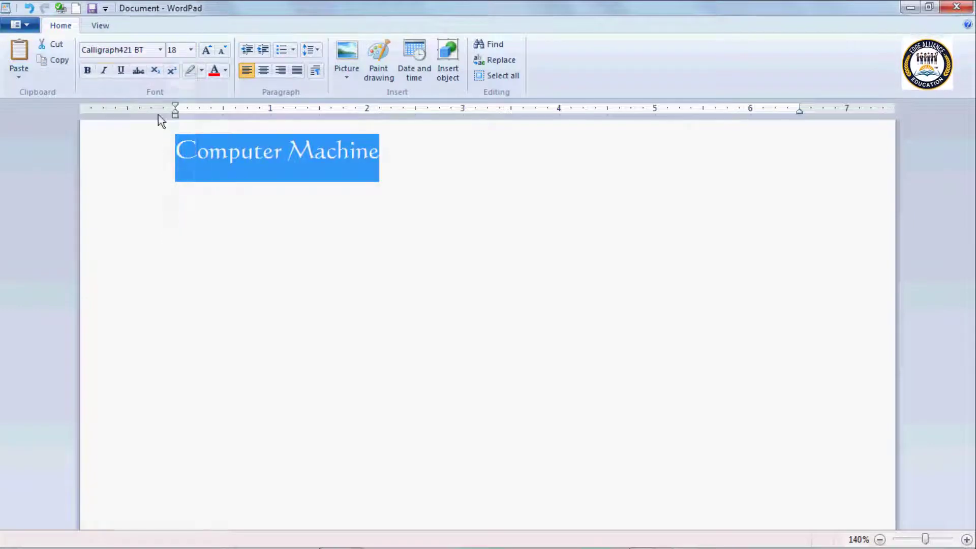
pyautogui.click(89, 71)
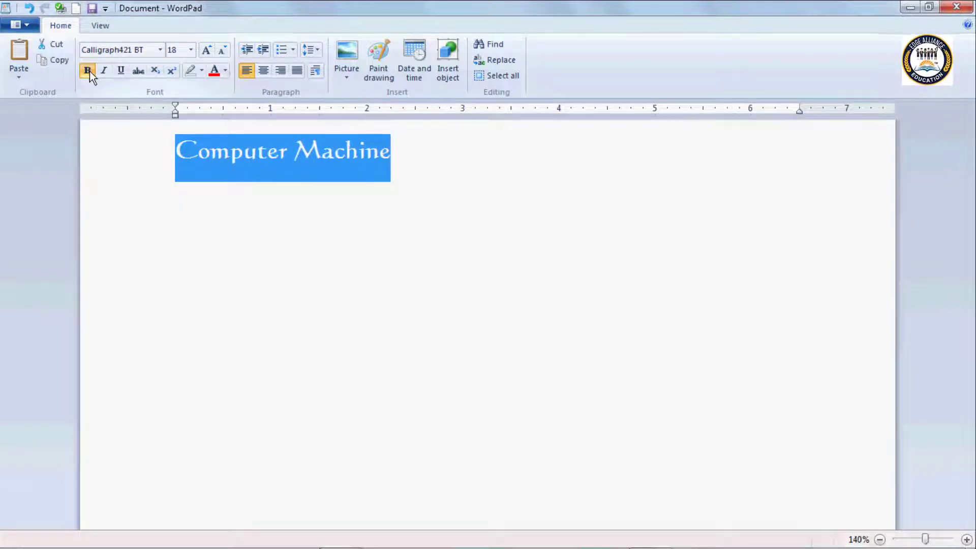
pyautogui.click(120, 71)
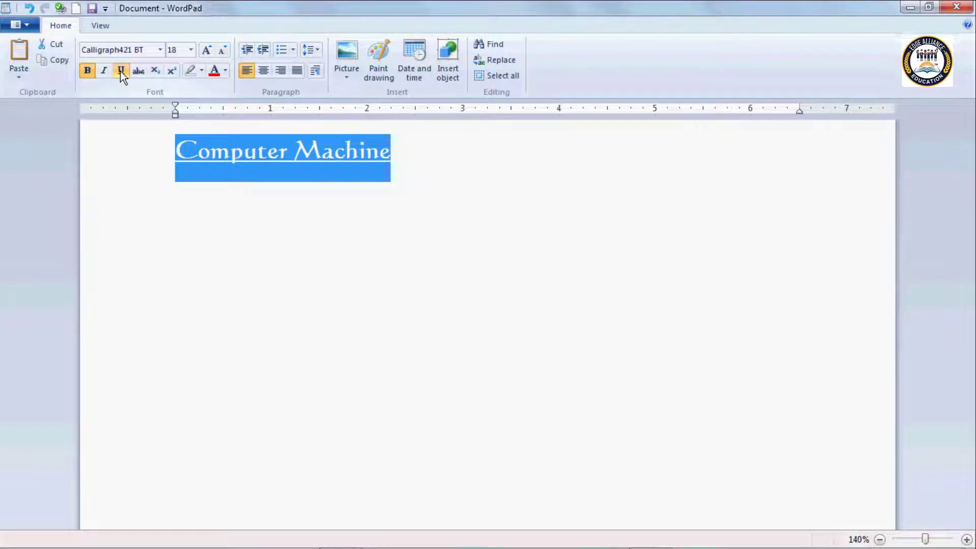
pyautogui.click(226, 71)
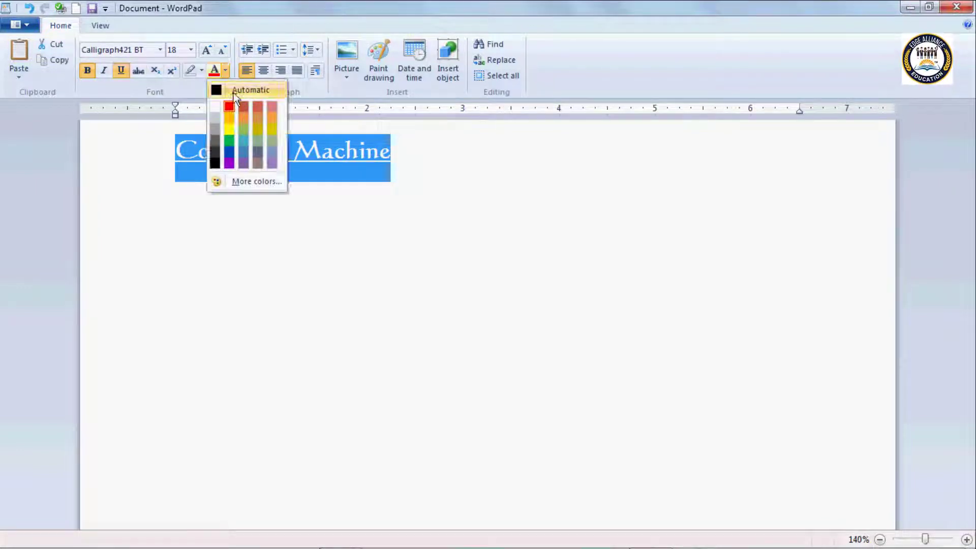
pyautogui.click(233, 151)
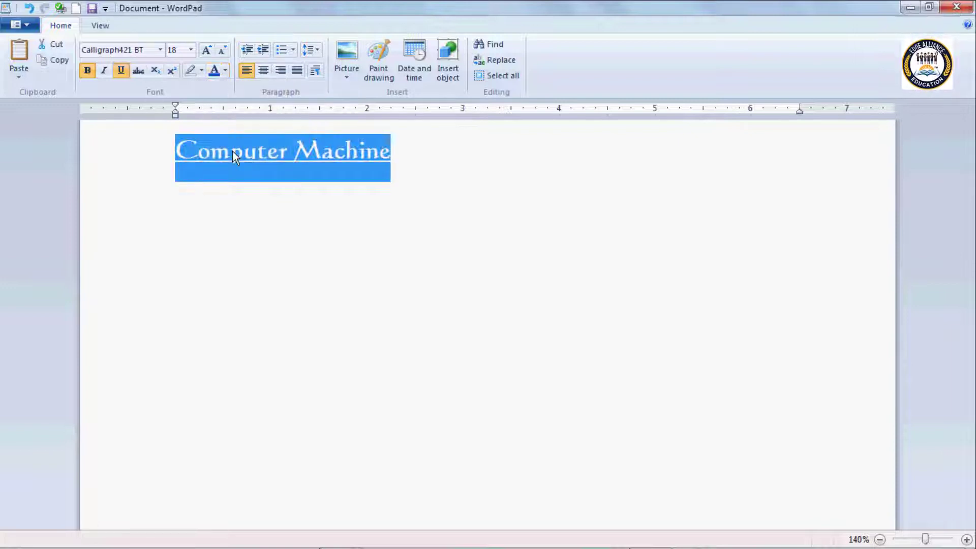
pyautogui.click(401, 165)
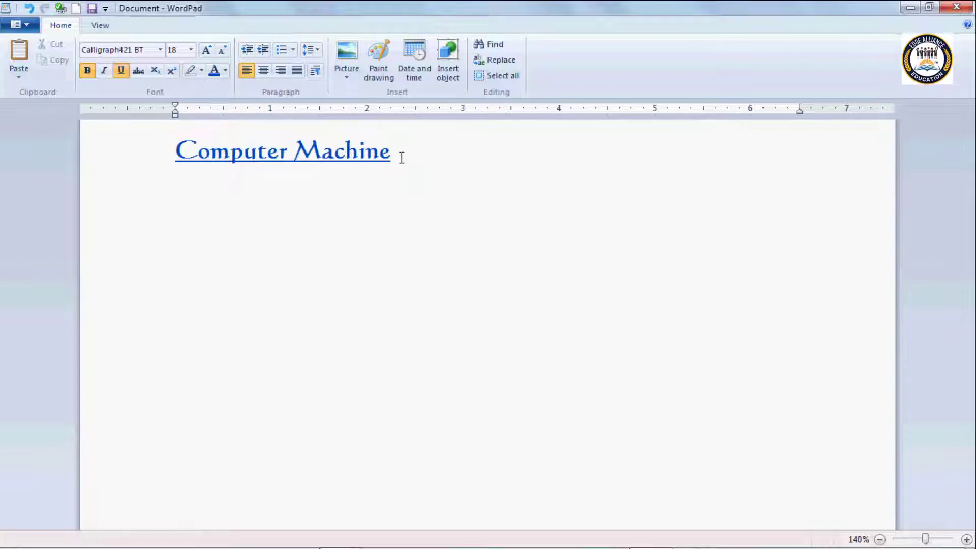
# - Copy the blue formatted "Computer Machine" text and deselect it
pyautogui.moveTo(399, 154); pyautogui.dragTo(229, 148)
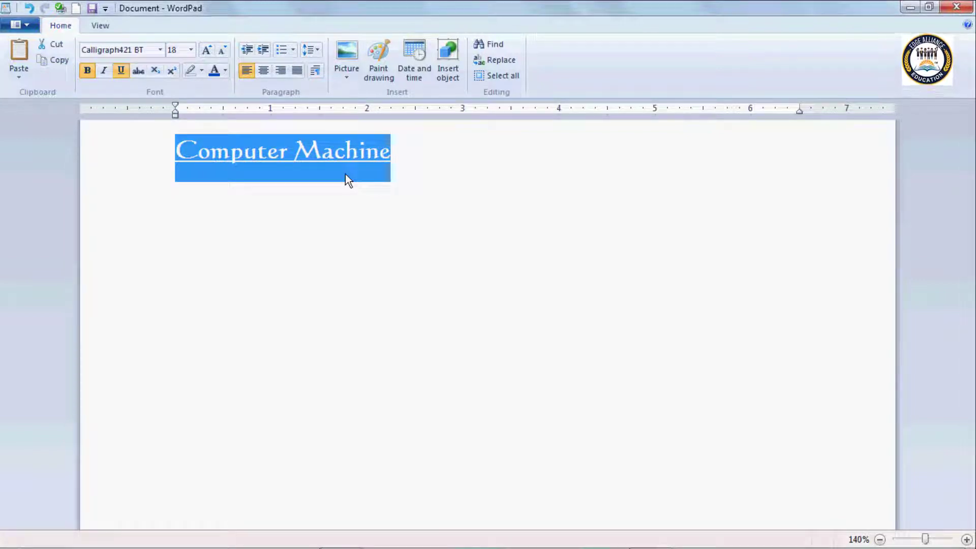
pyautogui.click(399, 153)
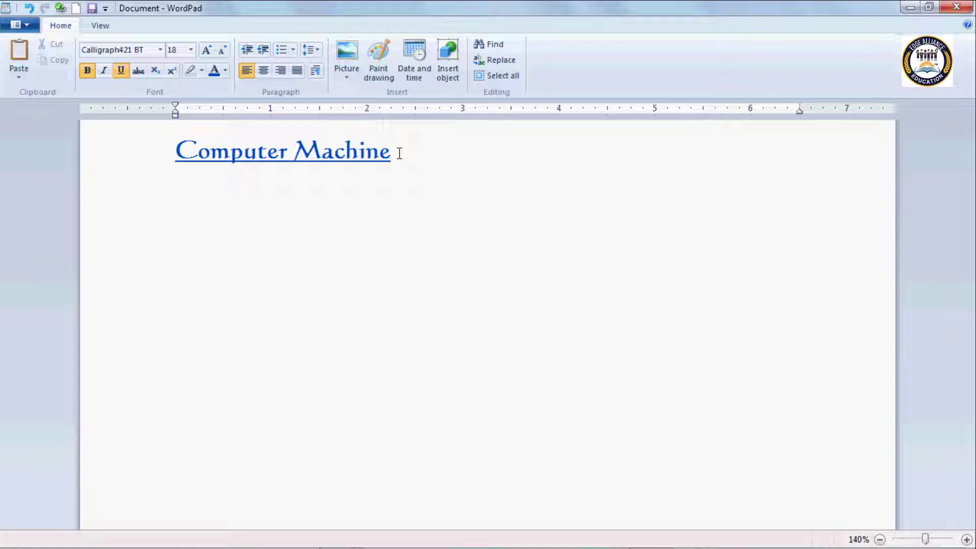
# - Change the whole "Computer Machine" text to the Arial font in size 14
pyautogui.hotkey('ctrl', 'shift', 'Left')
pyautogui.hotkey('ctrl', 'shift', 'Left')
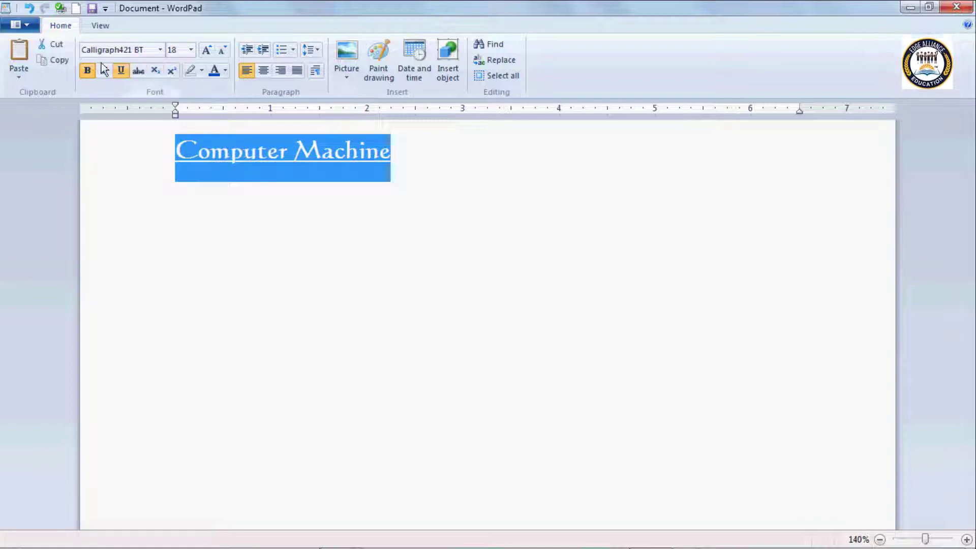
pyautogui.click(160, 50)
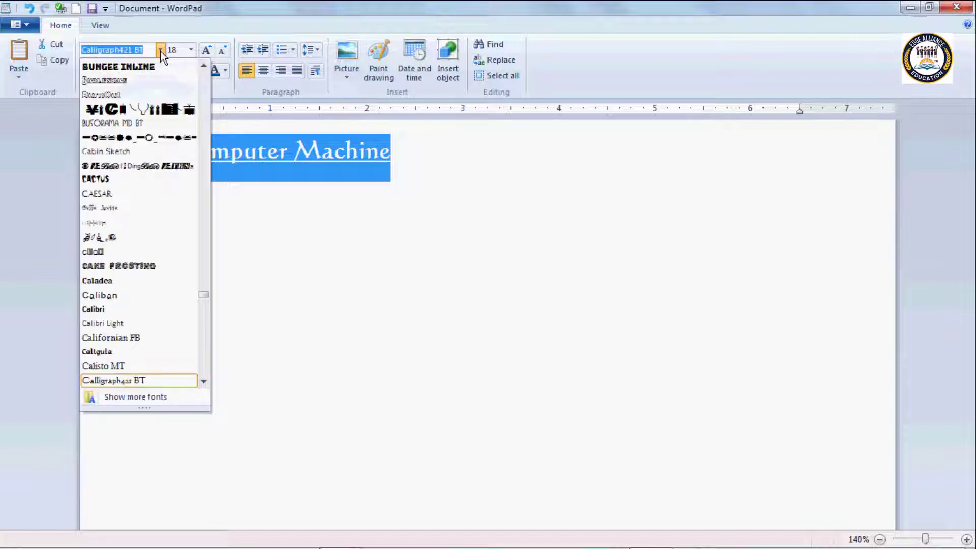
pyautogui.write('ari')
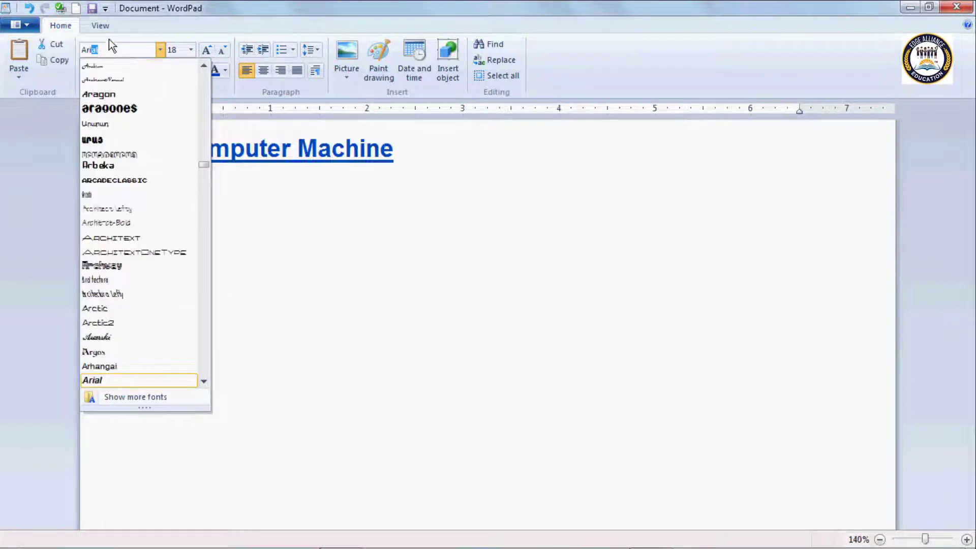
pyautogui.click(119, 379)
pyautogui.click(191, 50)
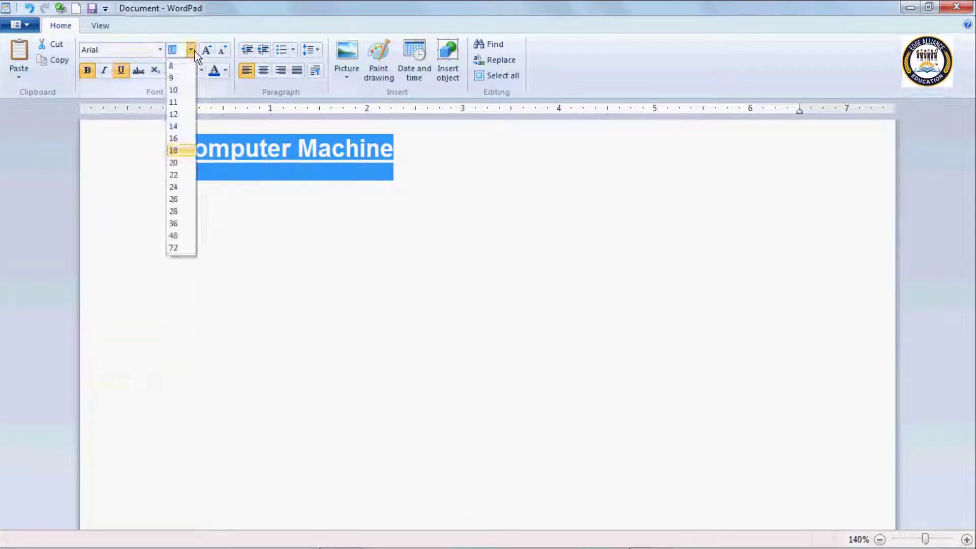
pyautogui.click(177, 128)
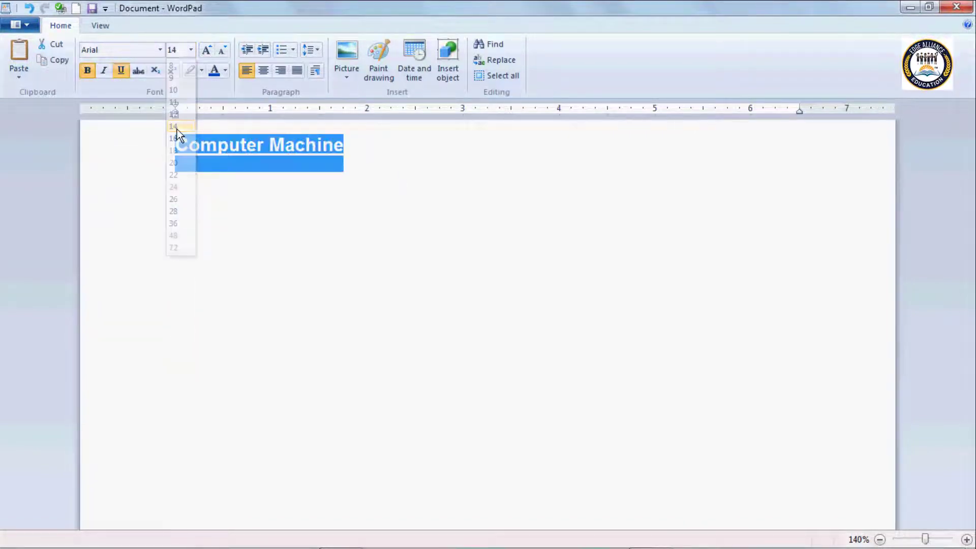
# - Remove bold and underline from the "Computer Machine" text and set its colour to Automatic
pyautogui.click(87, 72)
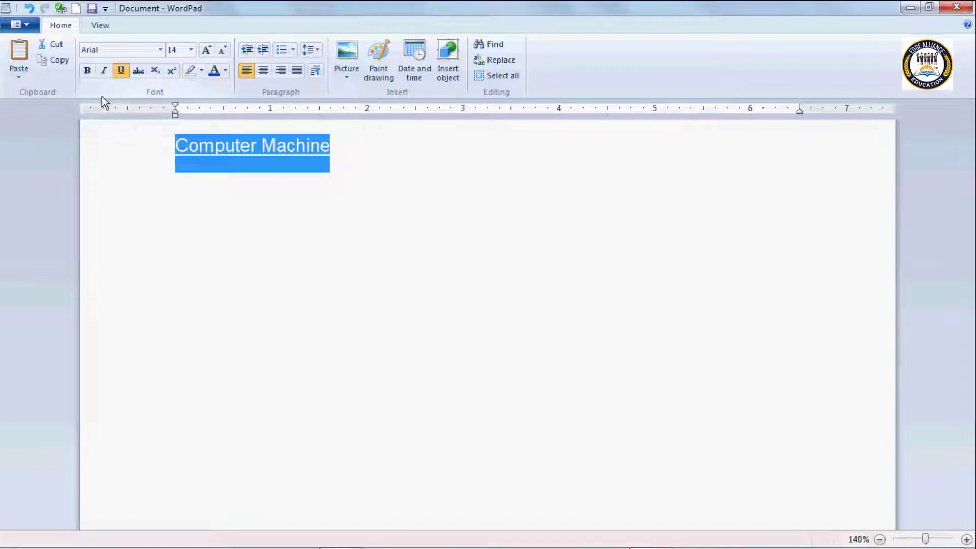
pyautogui.click(122, 73)
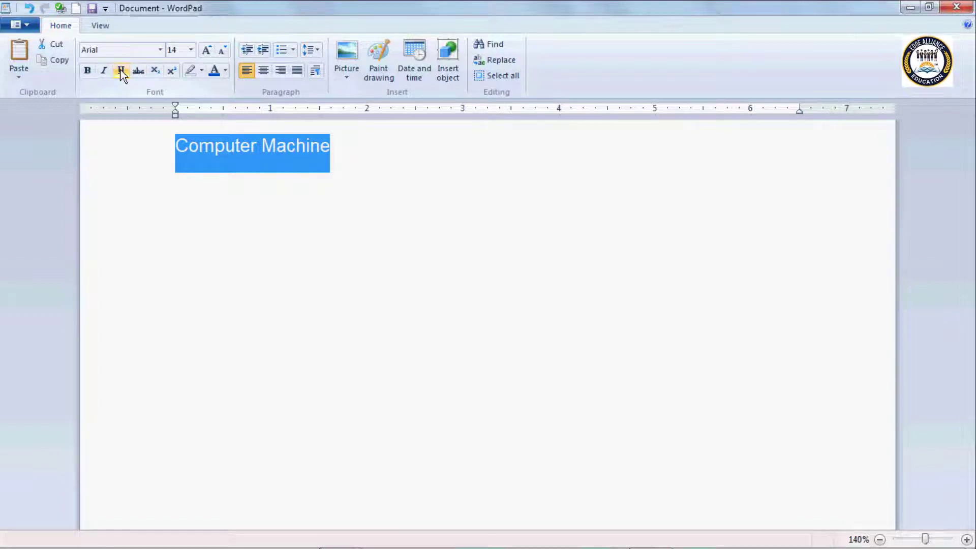
pyautogui.click(226, 71)
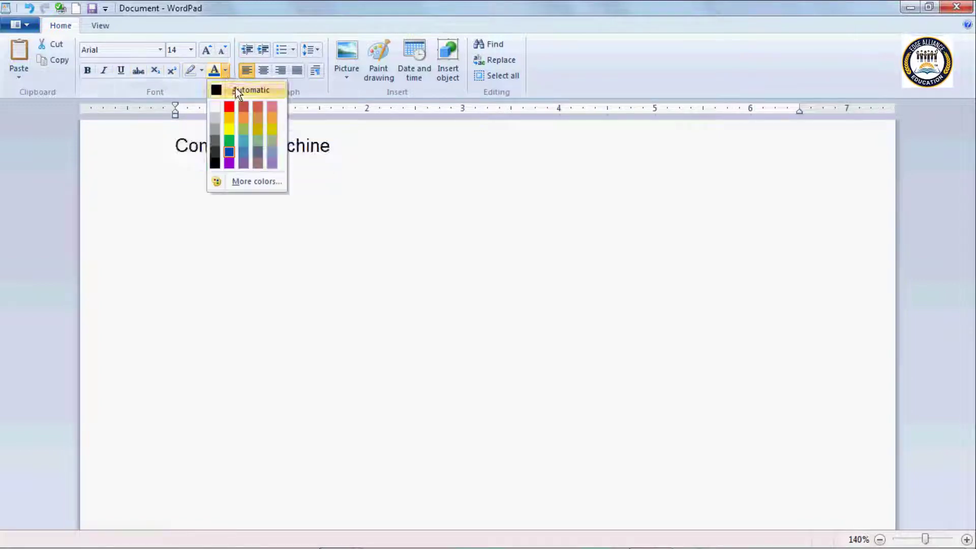
pyautogui.click(236, 90)
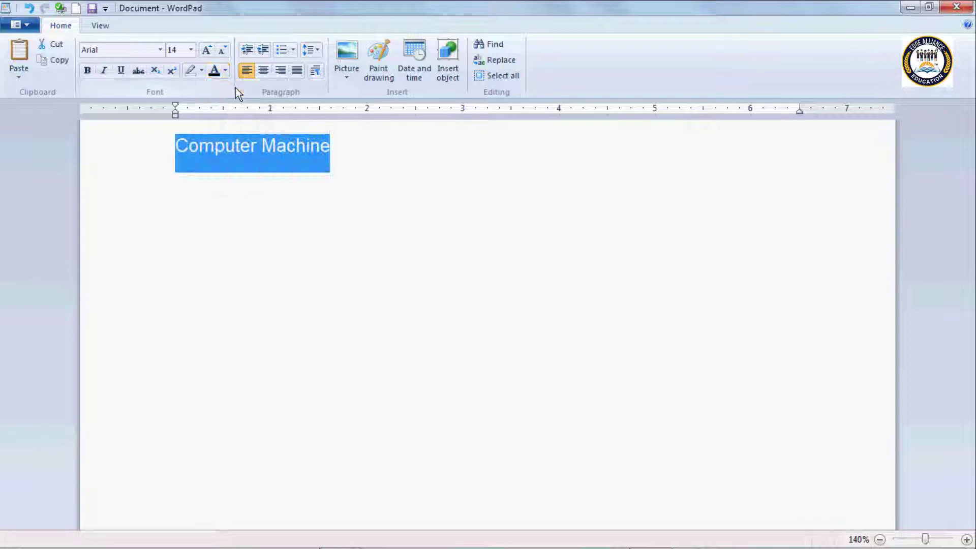
pyautogui.click(344, 150)
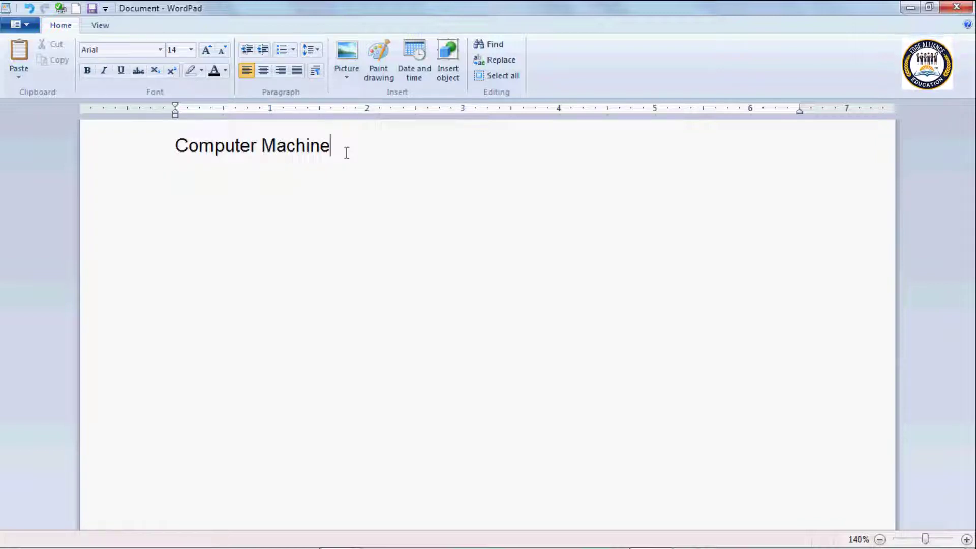
# - Use Paste Special to insert the copied text as a Wordpad Document object two lines below "Computer Machine"
pyautogui.press('Return')
pyautogui.press('Return')
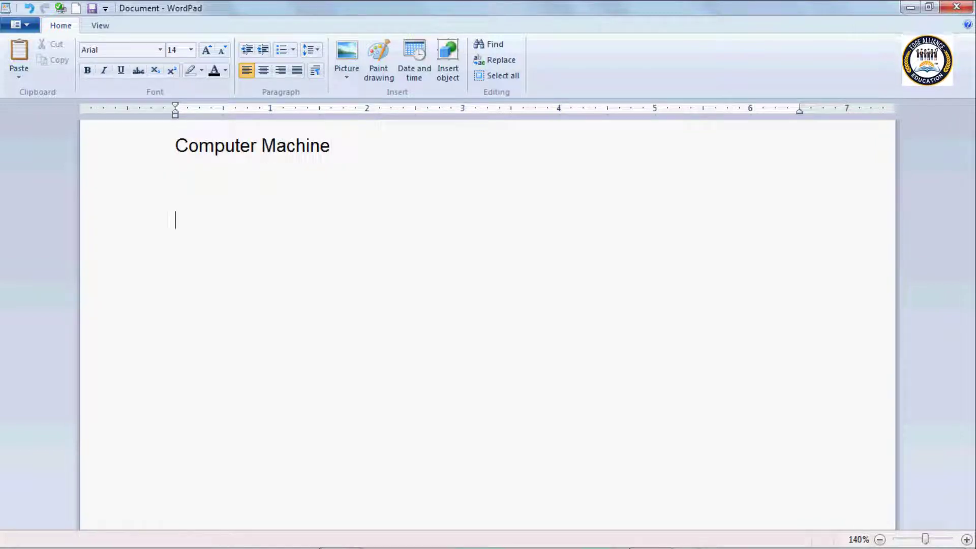
pyautogui.click(18, 77)
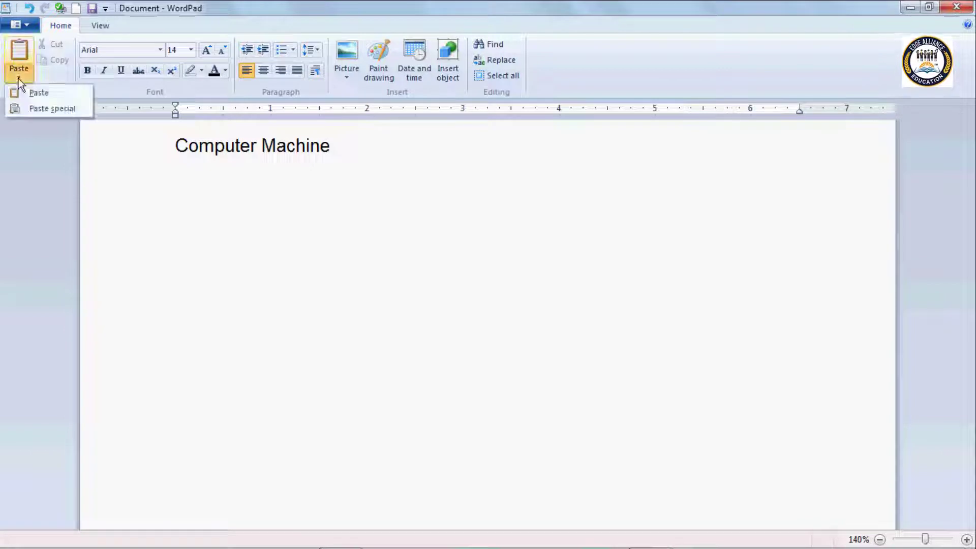
pyautogui.click(41, 108)
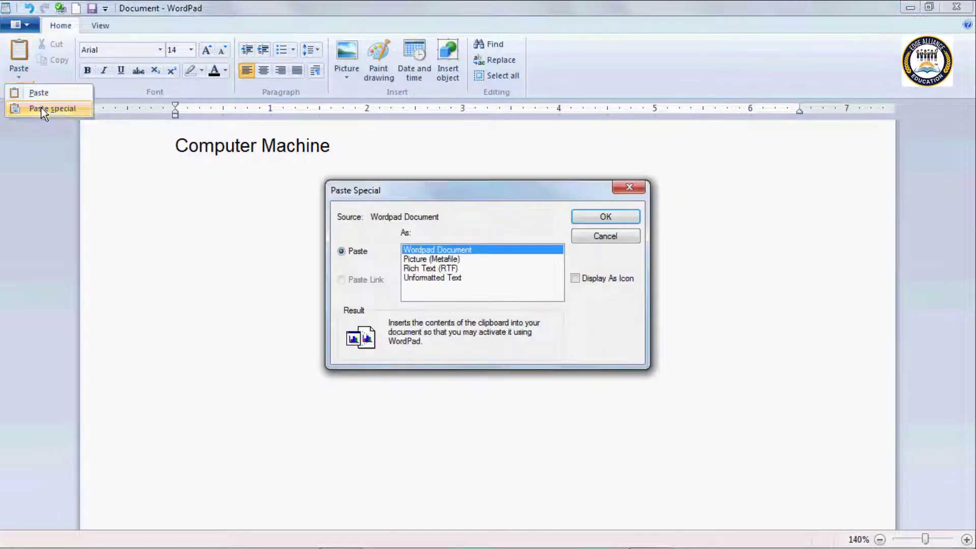
pyautogui.moveTo(447, 199); pyautogui.dragTo(642, 151)
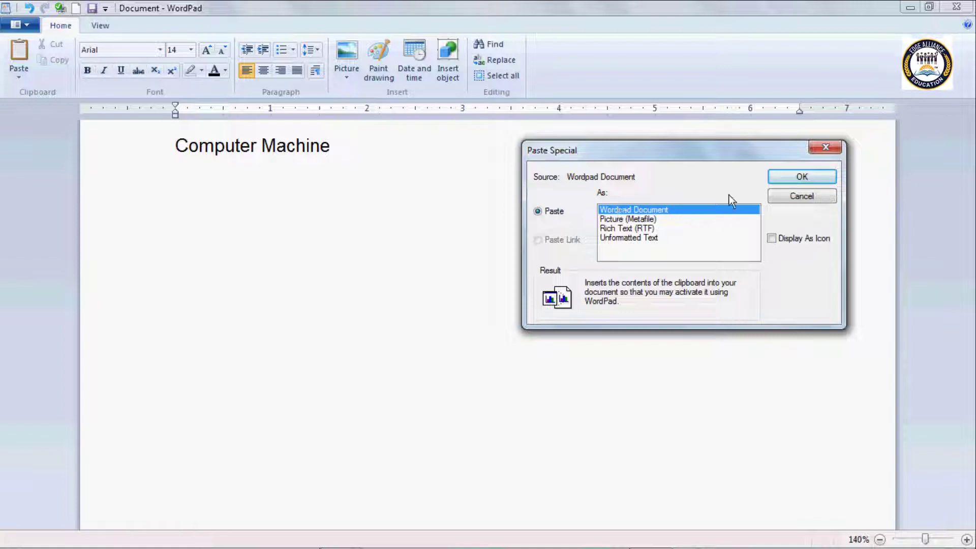
pyautogui.click(770, 182)
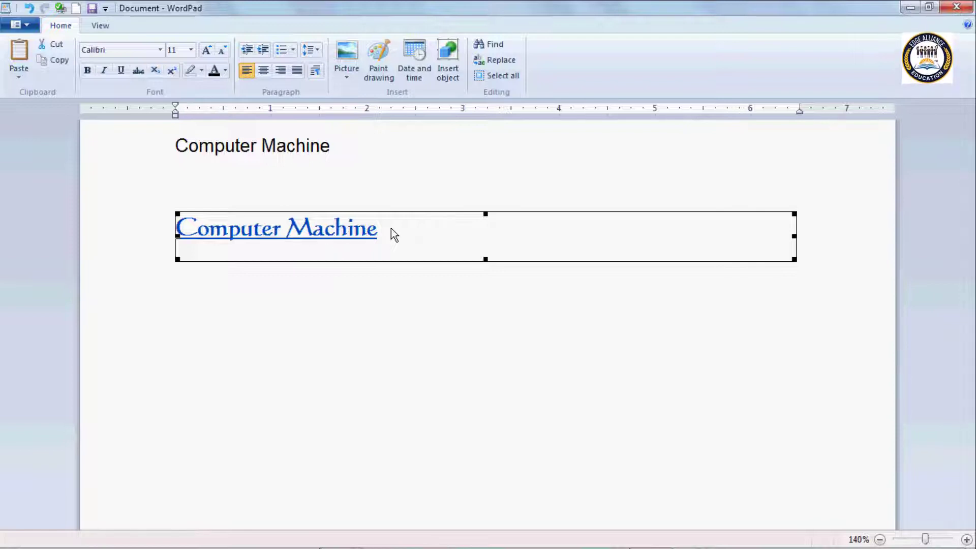
# - Overwrite the selected embedded object with "hfghfg" and undo that change
pyautogui.write('hfghfg')
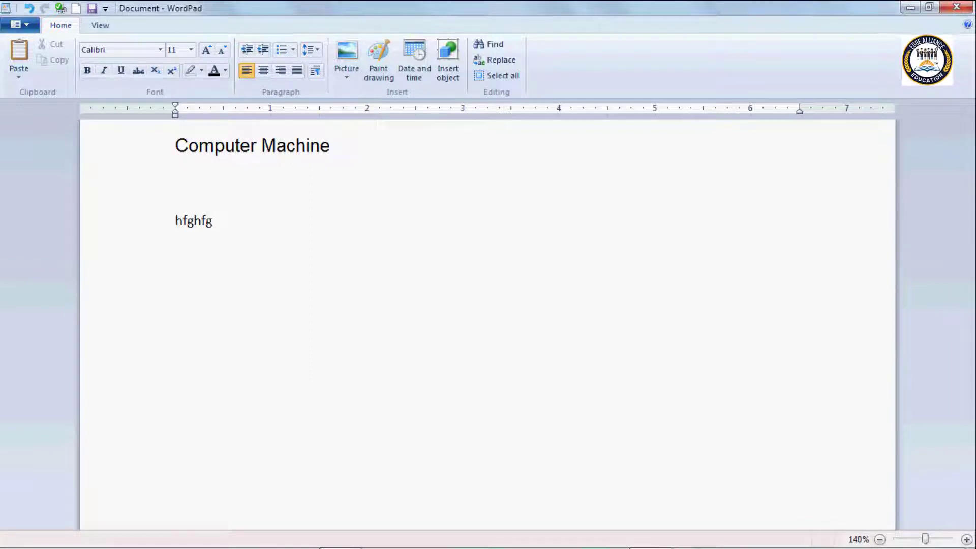
pyautogui.hotkey('ctrl', 'z')
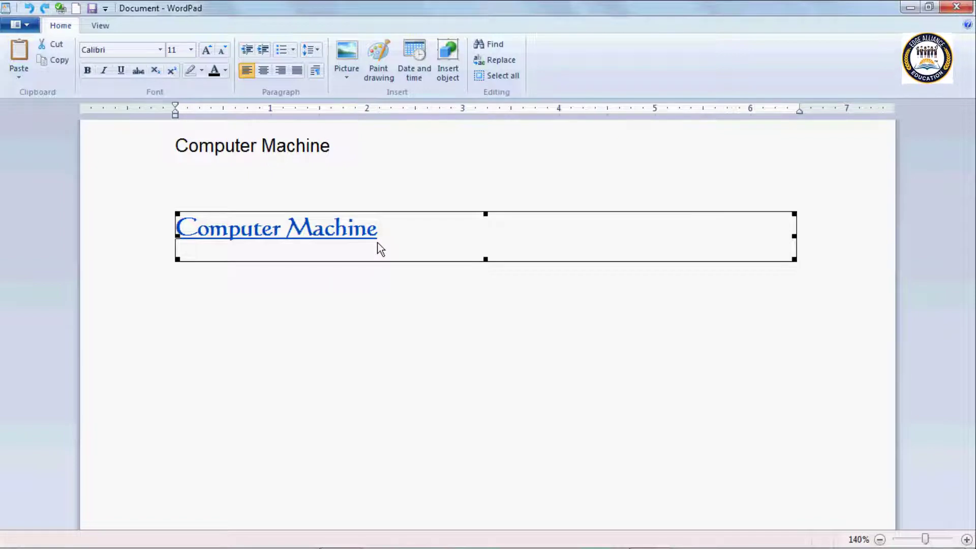
# - Open the embedded WordPad object, add the line "this is my new document" below its text, and close its window
pyautogui.doubleClick(349, 240)
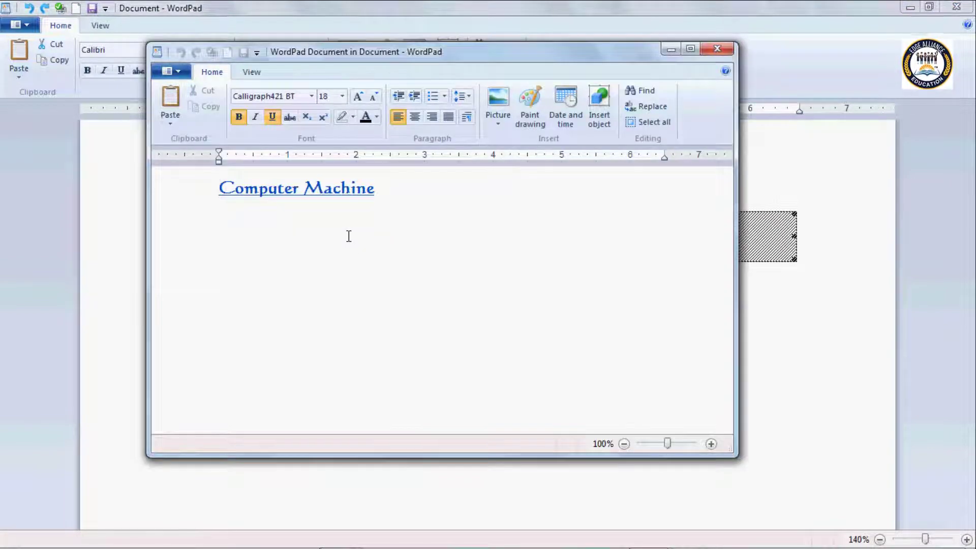
pyautogui.moveTo(368, 57)
pyautogui.mouseDown()
pyautogui.moveTo(387, 270)
pyautogui.moveTo(381, 260)
pyautogui.mouseUp()
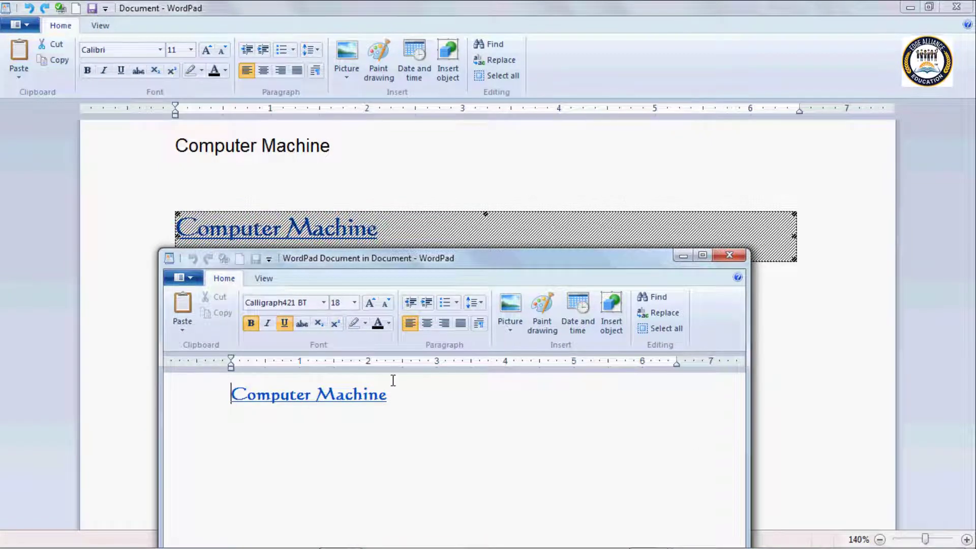
pyautogui.click(399, 394)
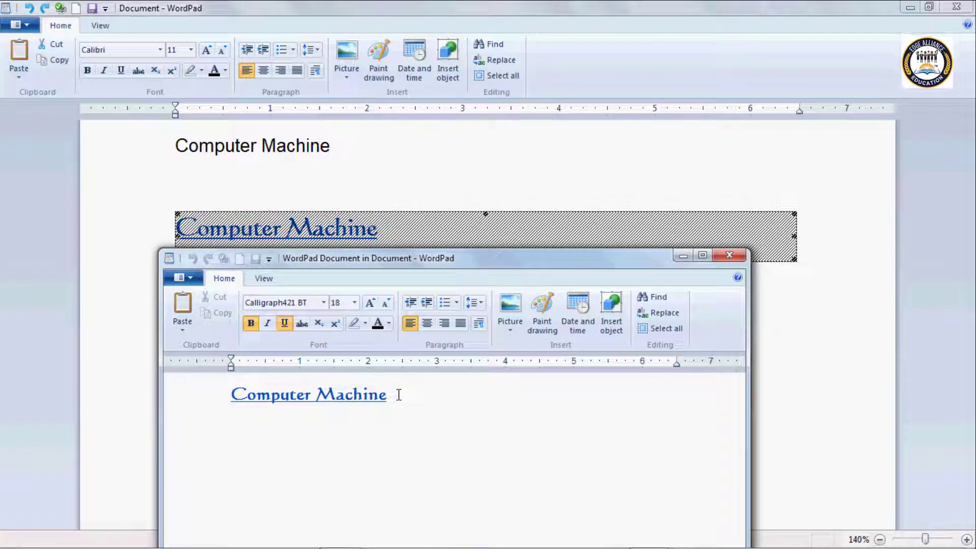
pyautogui.press('Return')
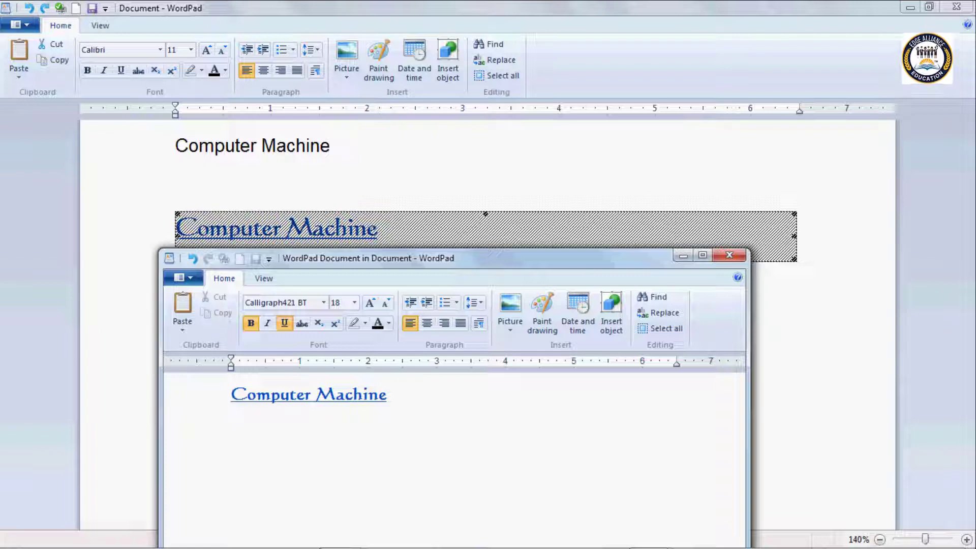
pyautogui.write('It')
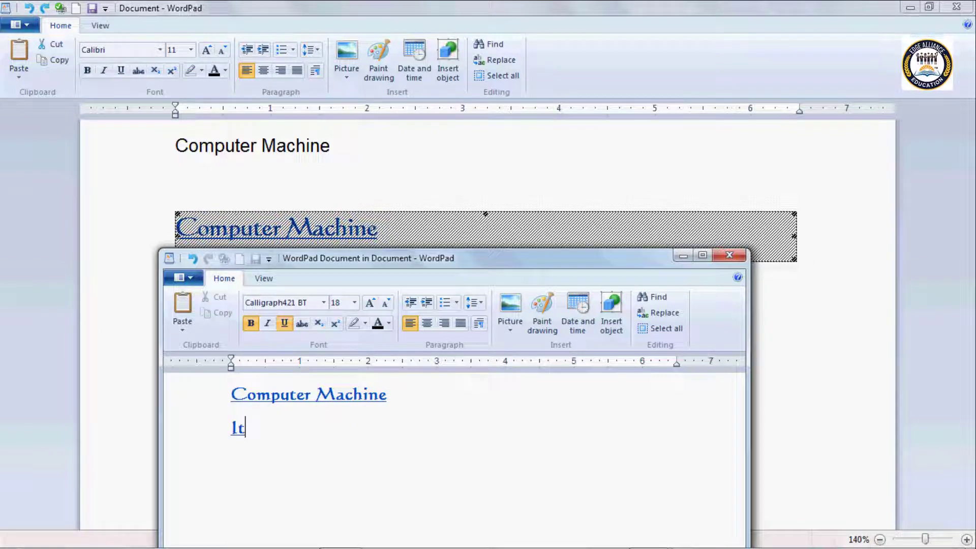
pyautogui.press('BackSpace')
pyautogui.press('BackSpace')
pyautogui.write('this is')
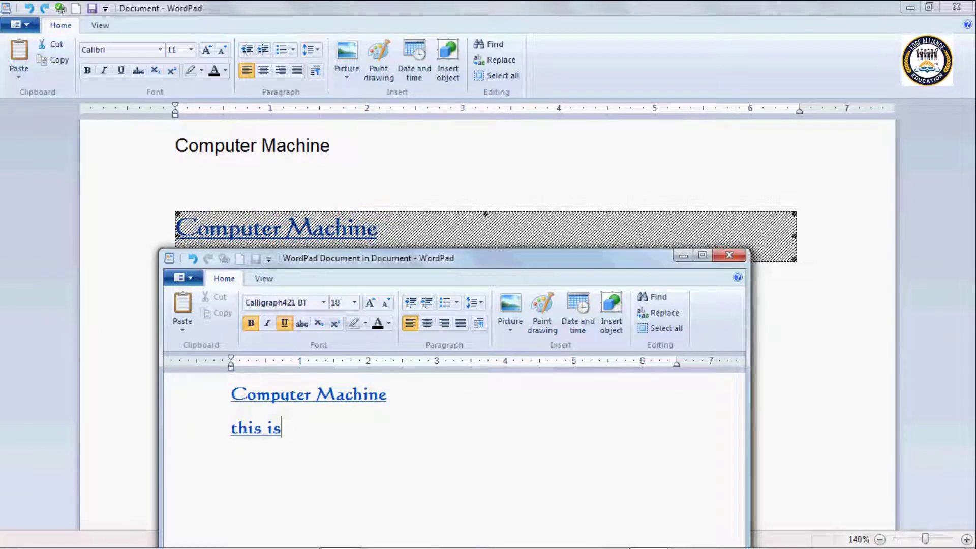
pyautogui.write(' my new d')
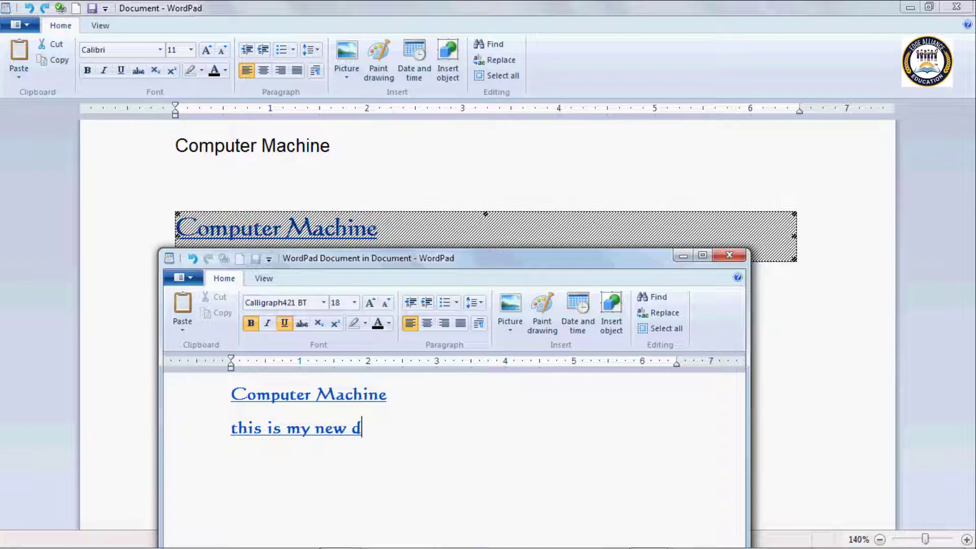
pyautogui.write('ocument')
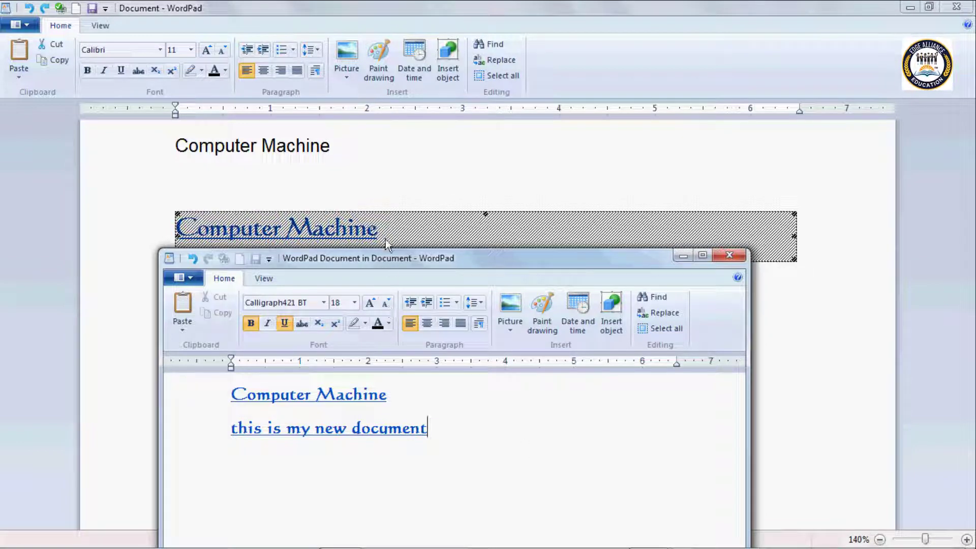
pyautogui.click(729, 256)
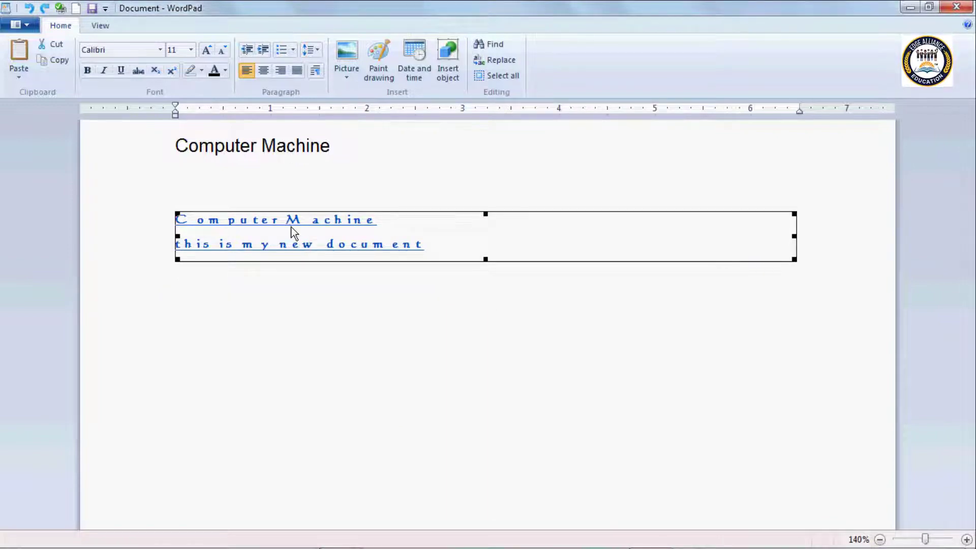
# - Add the line "computer" two lines below the embedded WordPad object's text, close its window, and stretch the object taller
pyautogui.doubleClick(260, 239)
pyautogui.moveTo(332, 142)
pyautogui.mouseDown()
pyautogui.moveTo(350, 261)
pyautogui.moveTo(337, 274)
pyautogui.moveTo(335, 265)
pyautogui.mouseUp()
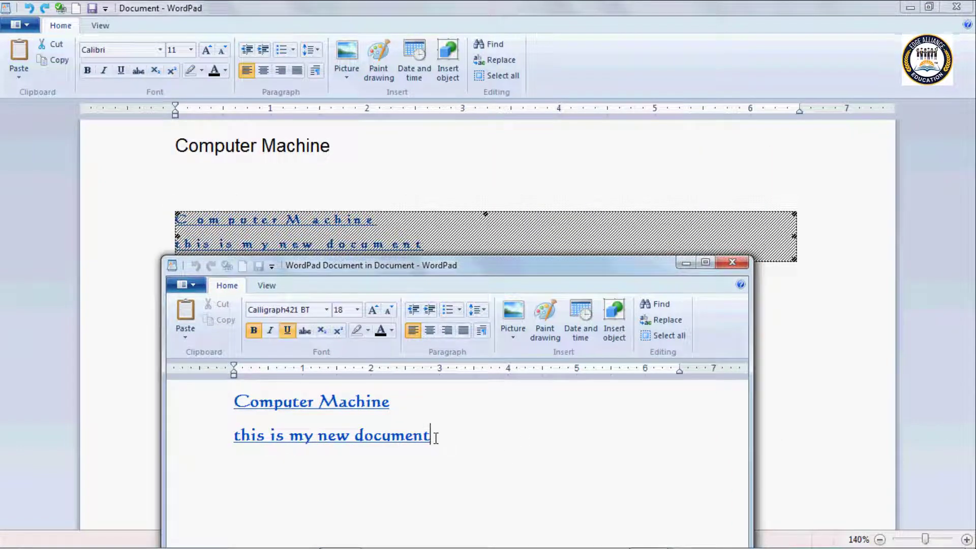
pyautogui.press('Return')
pyautogui.press('Return')
pyautogui.write('computer')
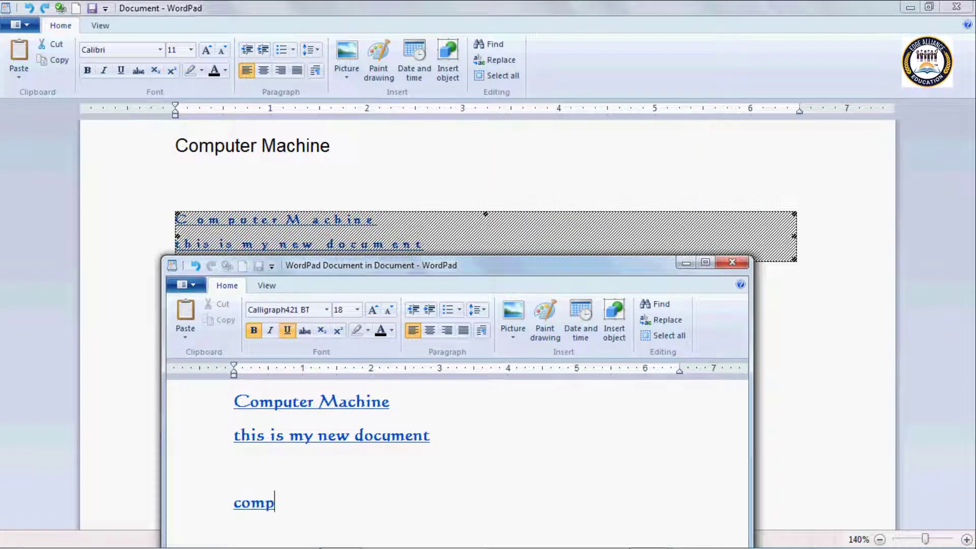
pyautogui.click(729, 263)
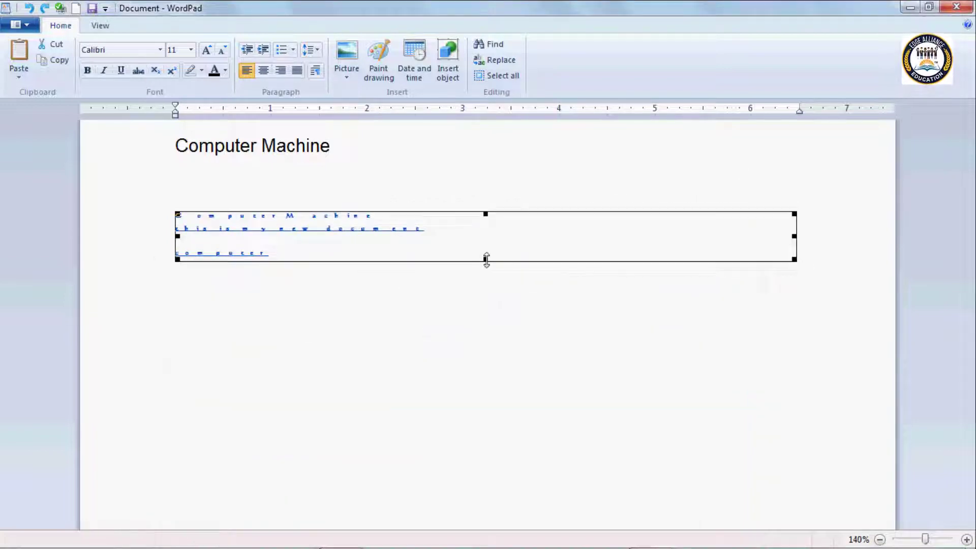
pyautogui.moveTo(485, 259); pyautogui.dragTo(490, 312)
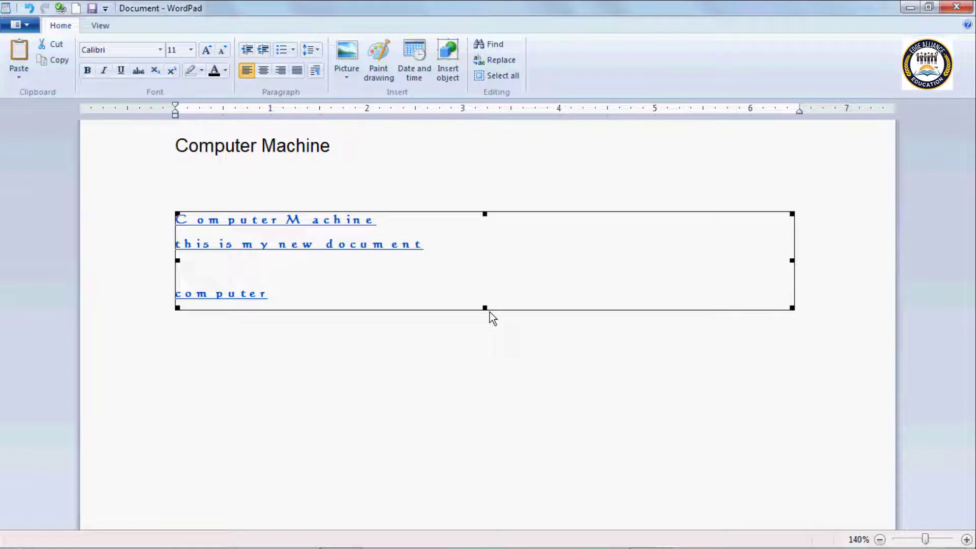
# - Remove the embedded object and use Paste Special to insert the copied text as Picture (Metafile) in its place
pyautogui.hotkey('ctrl', 'x')
pyautogui.click(20, 78)
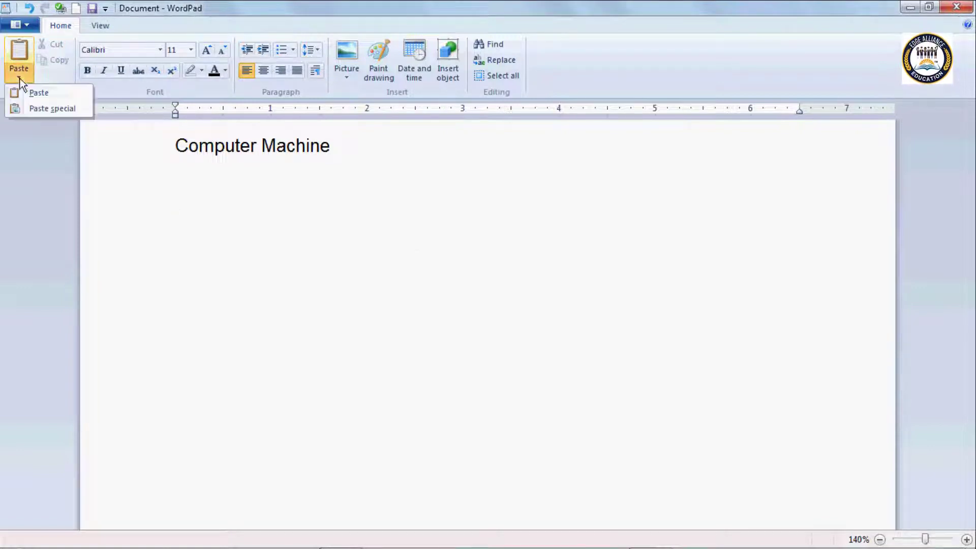
pyautogui.click(34, 110)
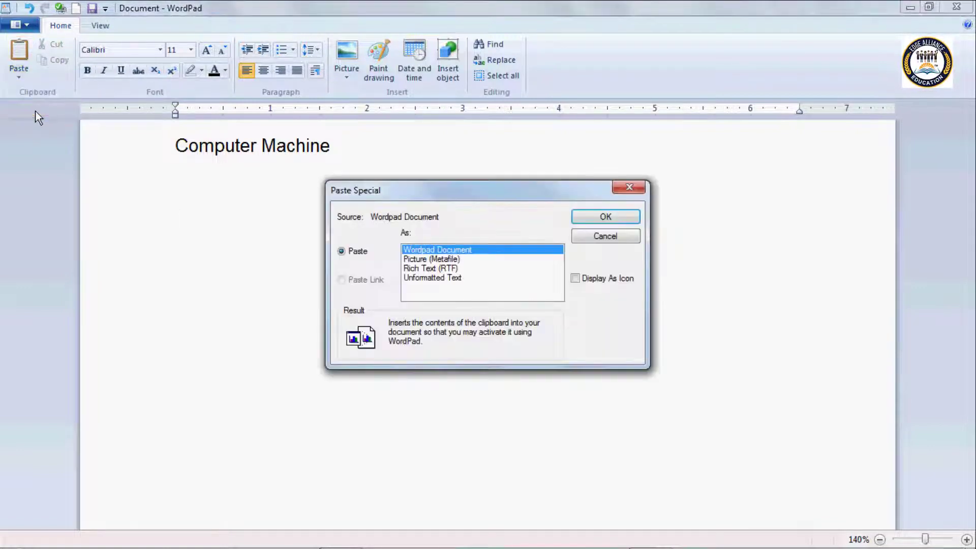
pyautogui.click(416, 260)
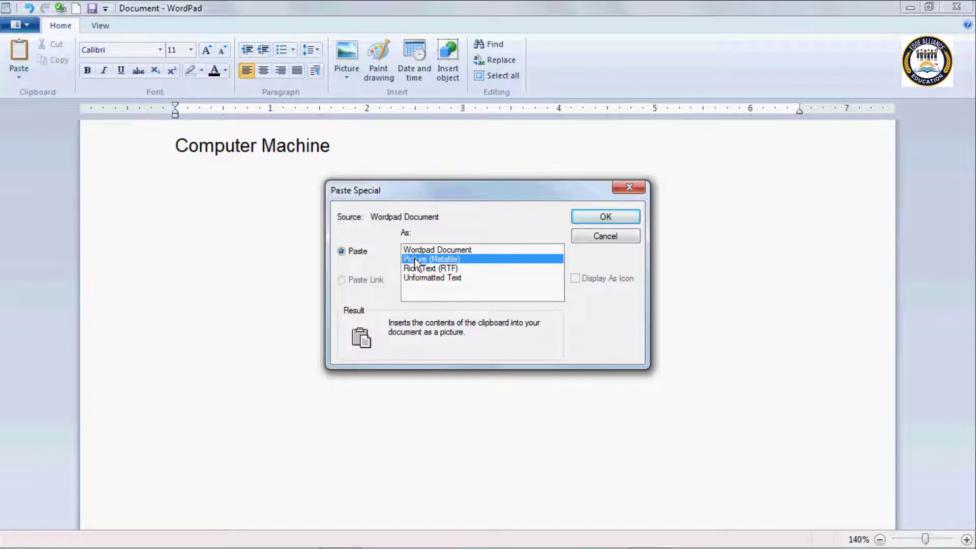
pyautogui.click(580, 217)
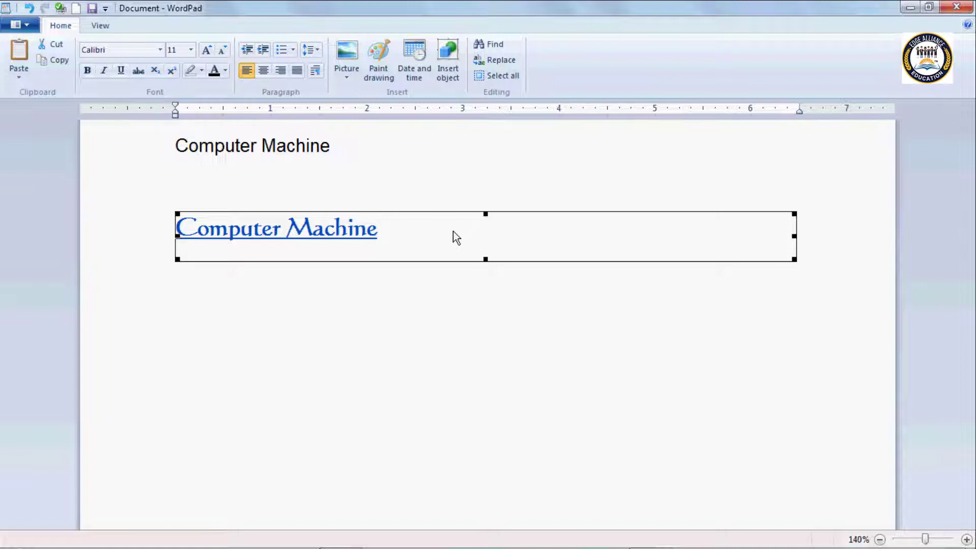
# - Resize the pasted picture to 50% horizontal and 60% vertical with Lock Aspect Ratio turned off
pyautogui.click(346, 76)
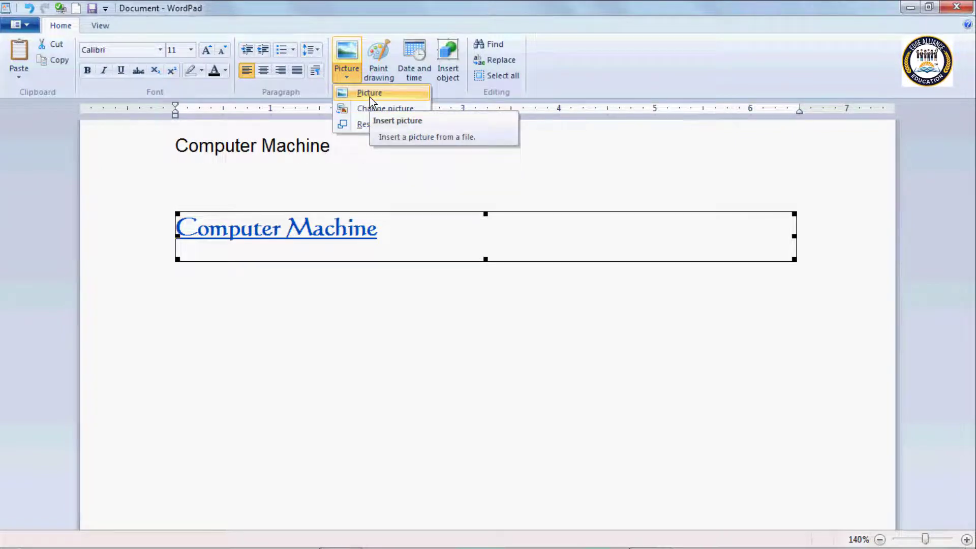
pyautogui.click(383, 126)
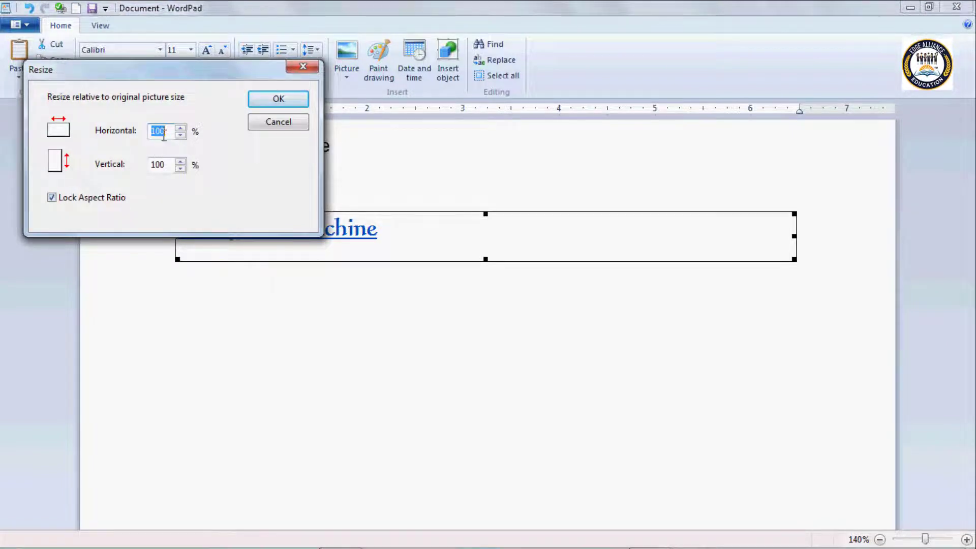
pyautogui.click(51, 197)
pyautogui.moveTo(170, 132); pyautogui.dragTo(107, 133)
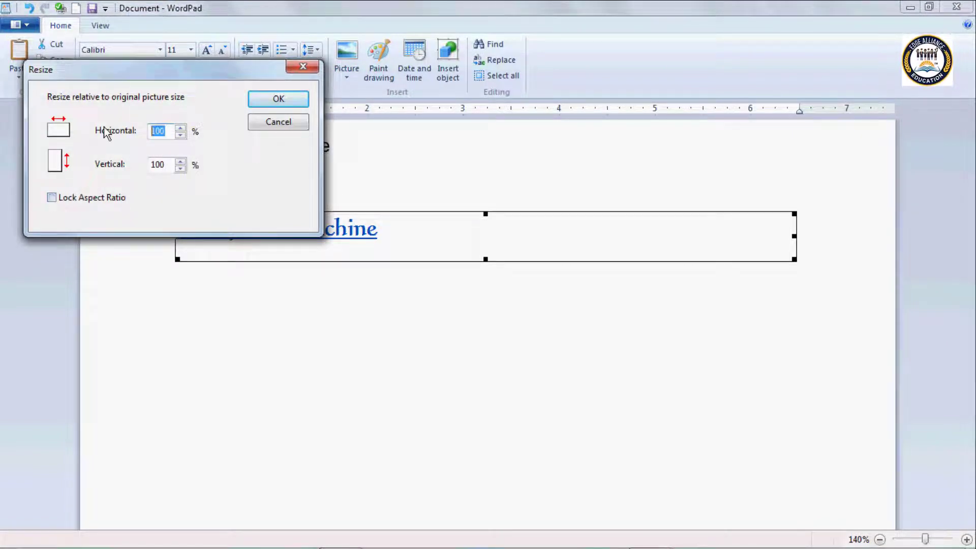
pyautogui.write('50')
pyautogui.moveTo(174, 168); pyautogui.dragTo(105, 166)
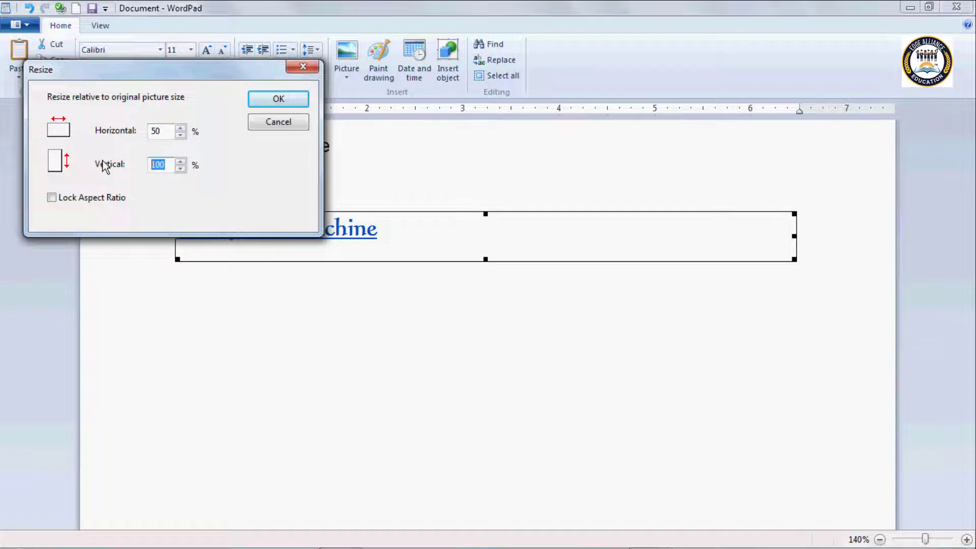
pyautogui.write('60')
pyautogui.click(268, 102)
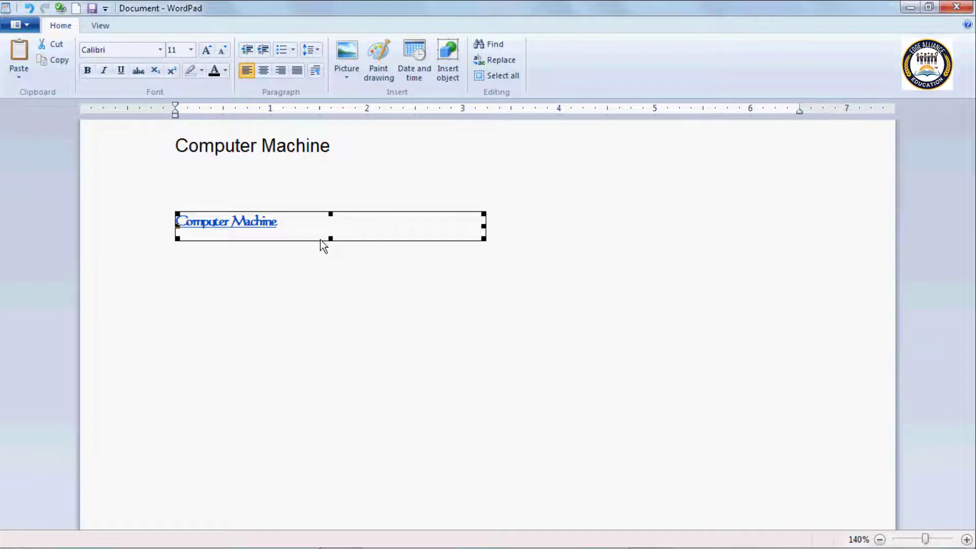
# - Remove the resized picture and use Paste Special to insert the copied text as Rich Text (RTF)
pyautogui.hotkey('ctrl', 'x')
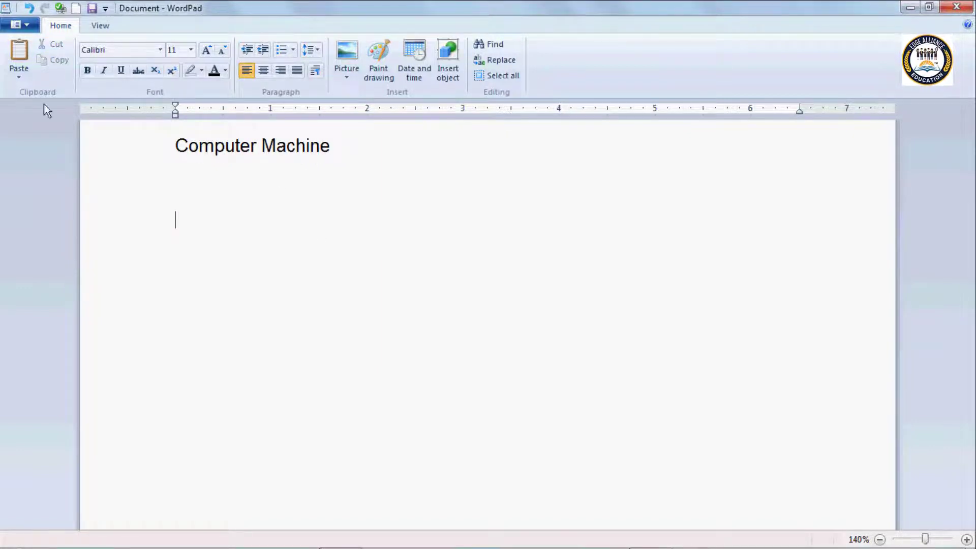
pyautogui.click(15, 78)
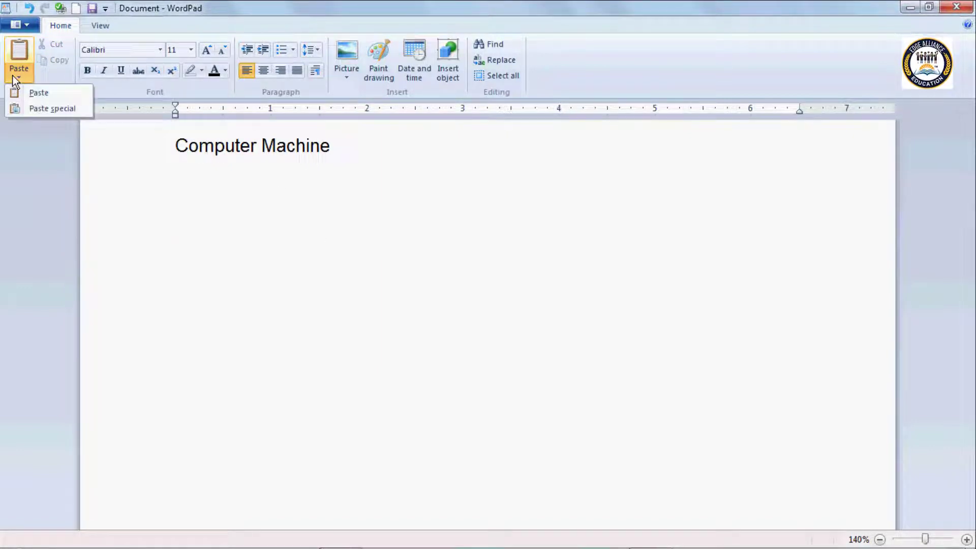
pyautogui.click(29, 108)
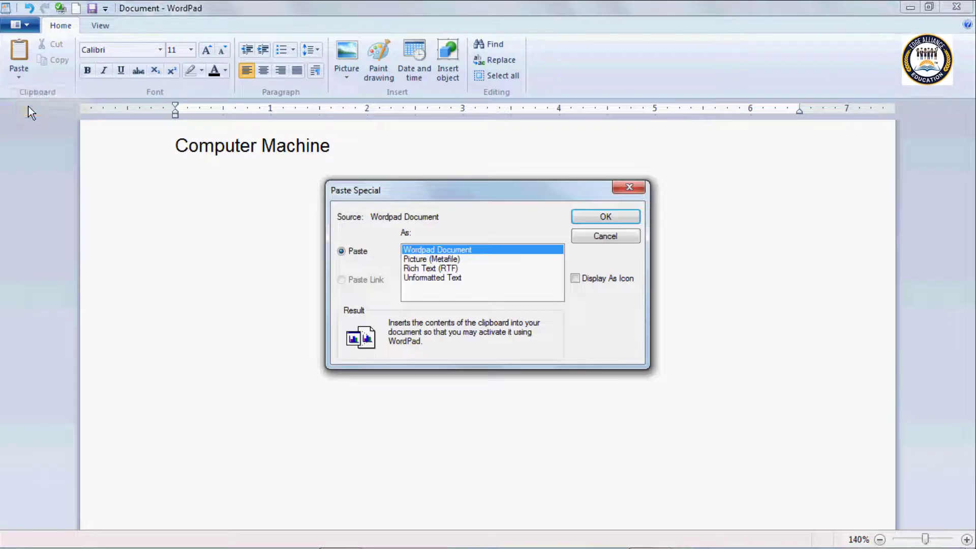
pyautogui.click(417, 268)
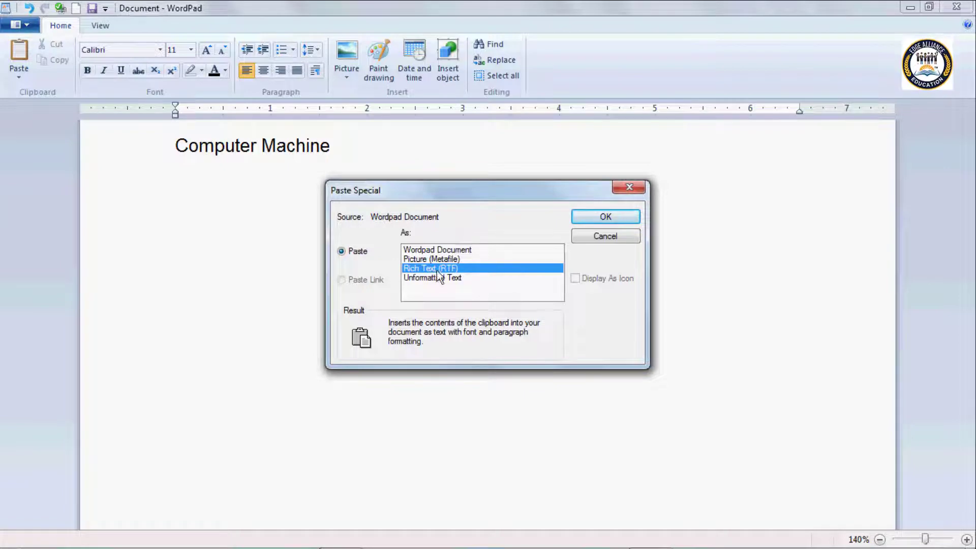
pyautogui.click(602, 217)
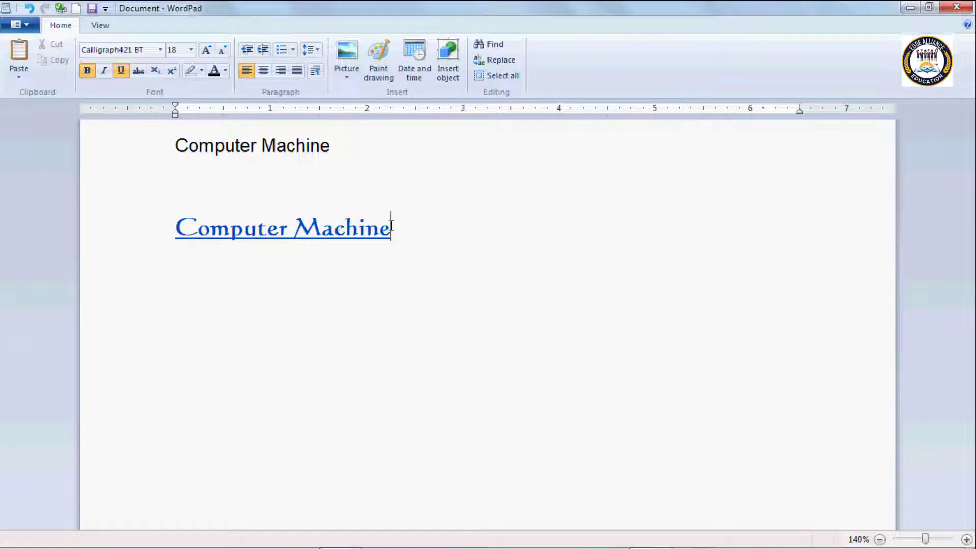
# - Continue the pasted rich text with ". It's is a" and undo that typing
pyautogui.write('. ')
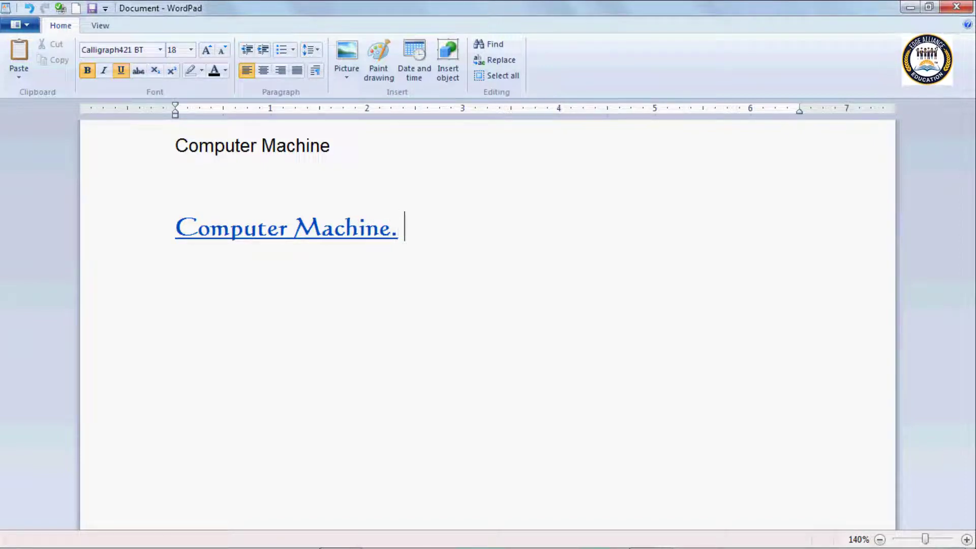
pyautogui.write('Its')
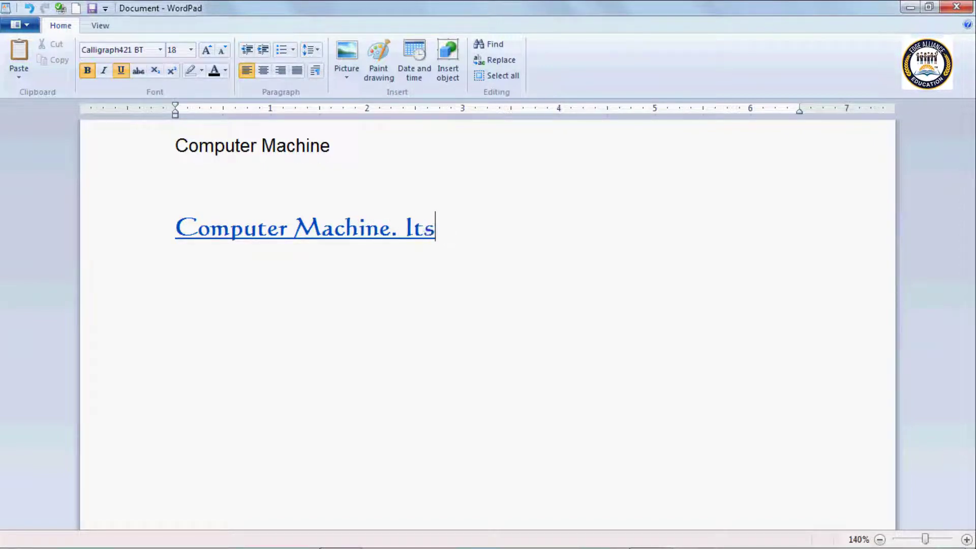
pyautogui.press('BackSpace')
pyautogui.write("'s is ")
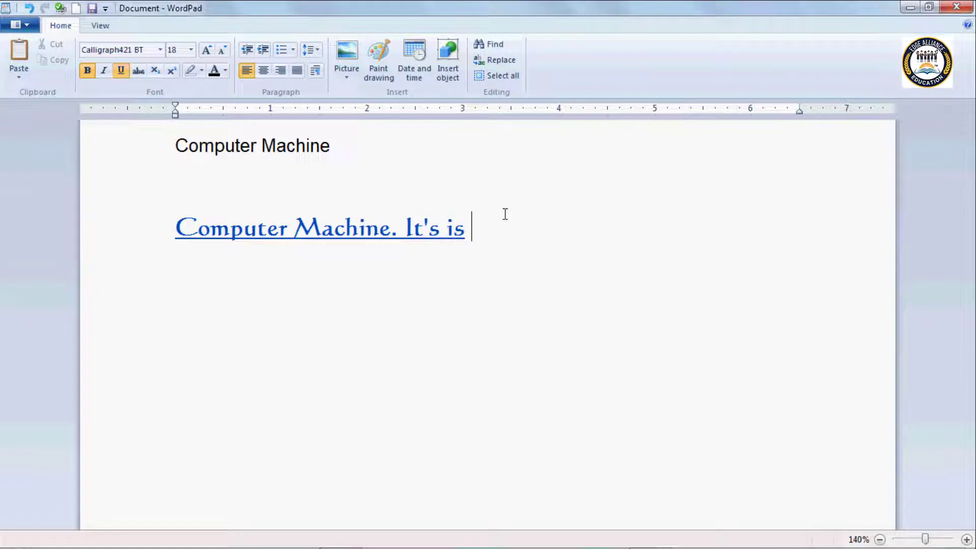
pyautogui.write('a')
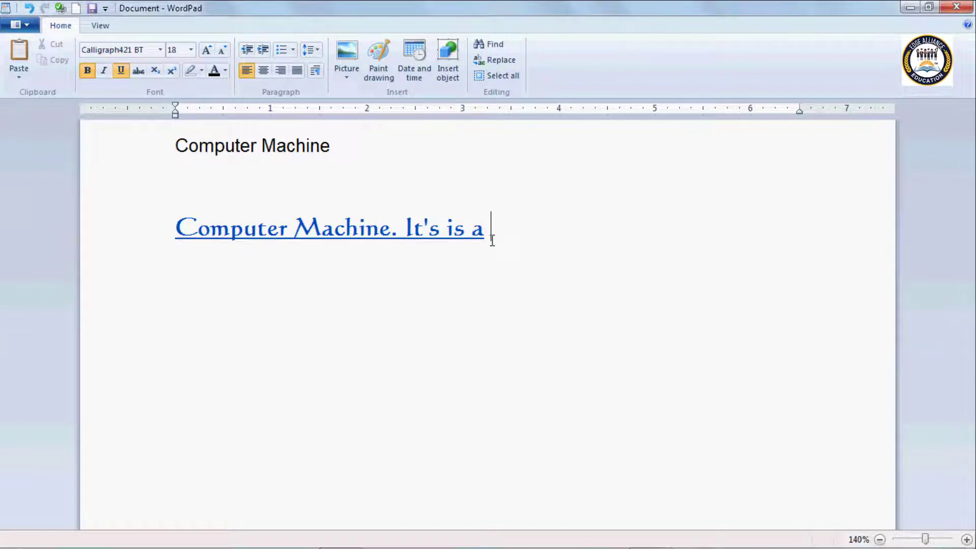
pyautogui.hotkey('ctrl', 'z')
pyautogui.hotkey('ctrl', 'z')
pyautogui.hotkey('ctrl', 'z')
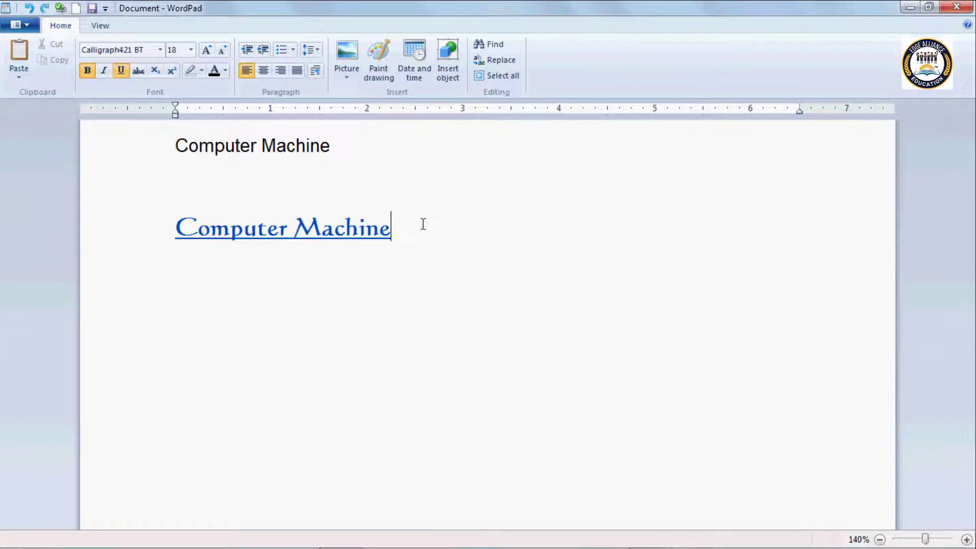
# - Replace the pasted rich text with the copied text as Unformatted Text through Paste Special, and add "this is my new" after it
pyautogui.click(19, 76)
pyautogui.click(32, 109)
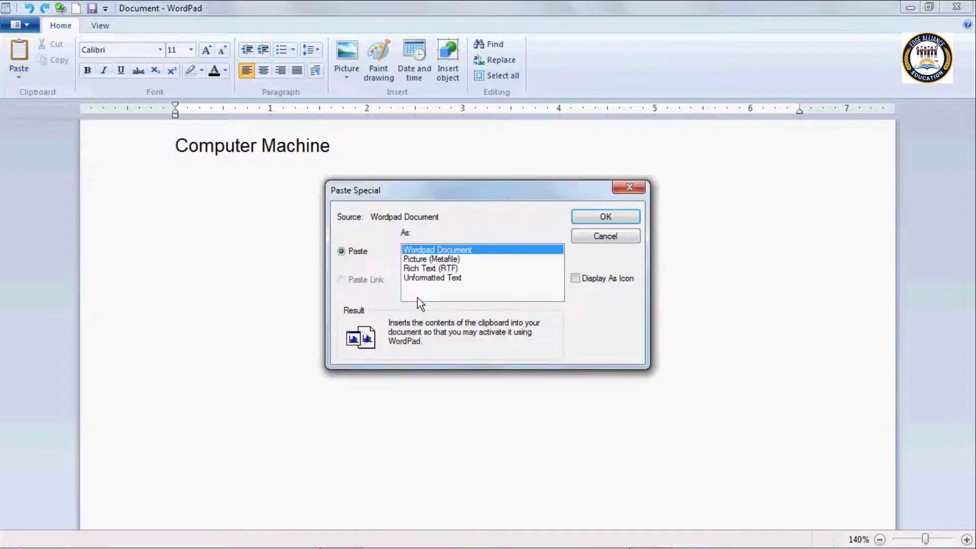
pyautogui.click(419, 278)
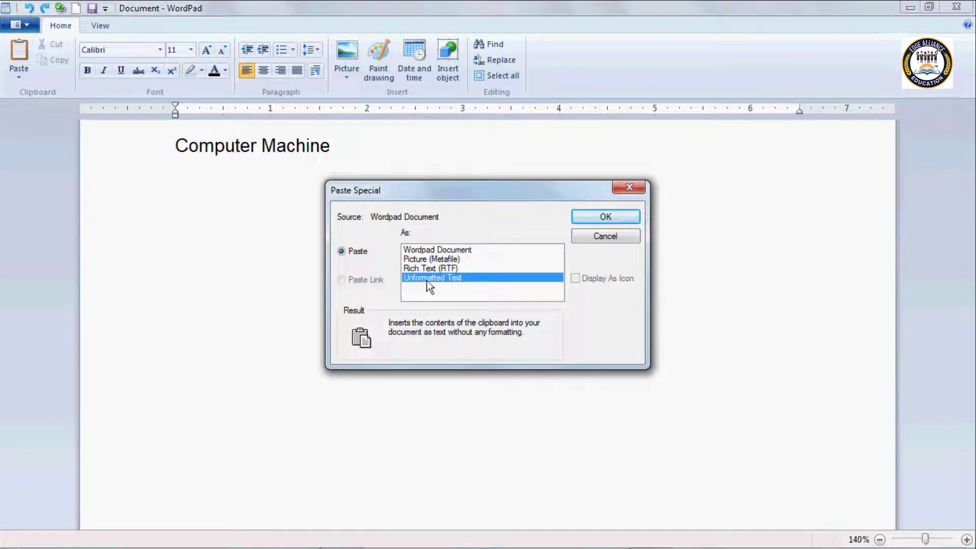
pyautogui.click(590, 219)
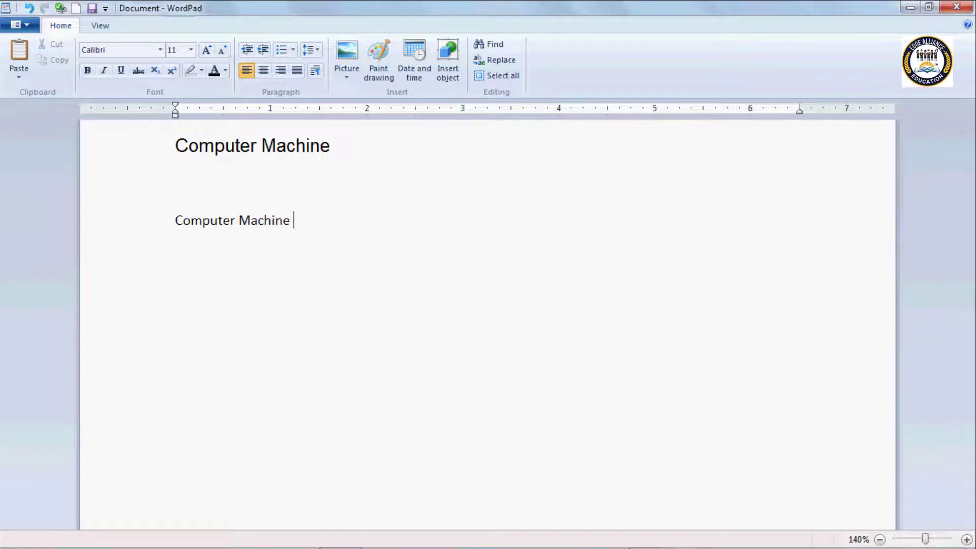
pyautogui.write('this i')
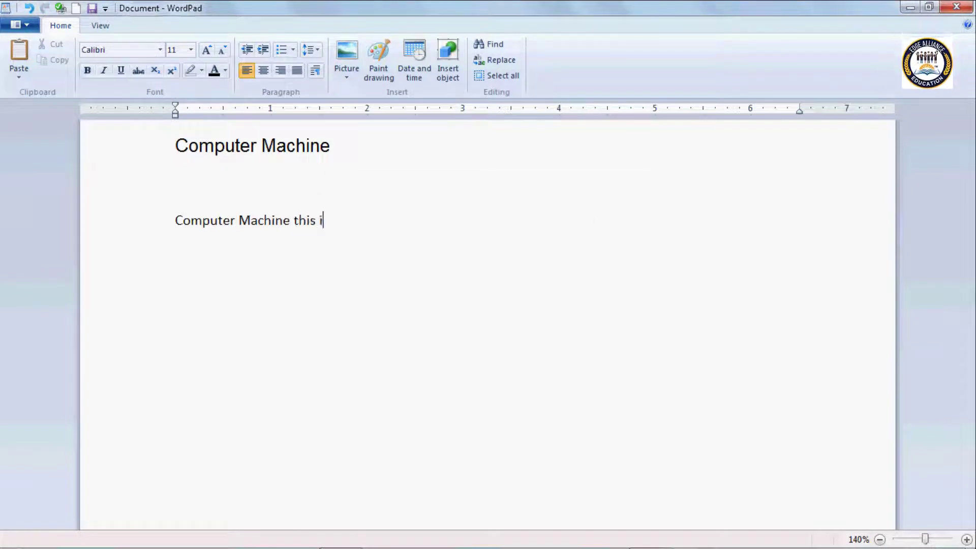
pyautogui.write('s my new')
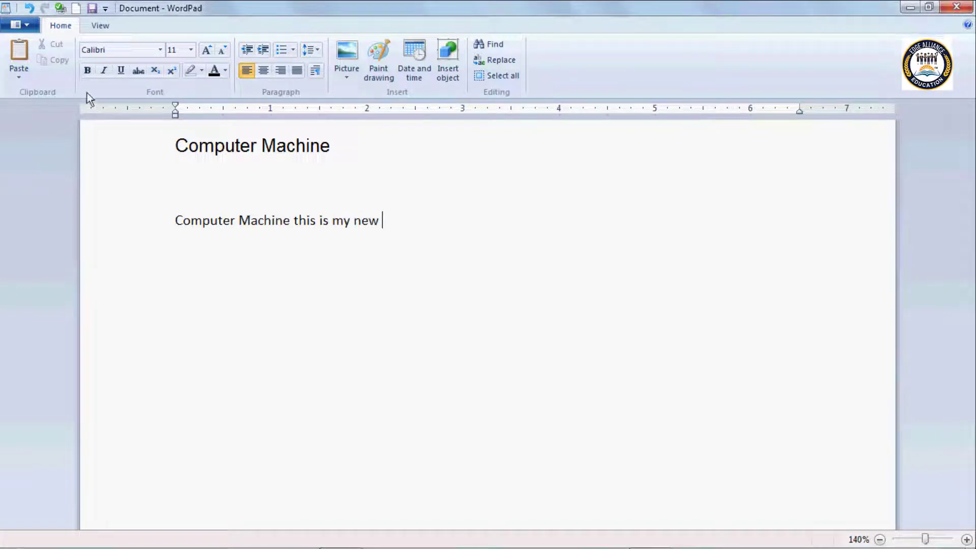
pyautogui.click(21, 76)
pyautogui.click(43, 109)
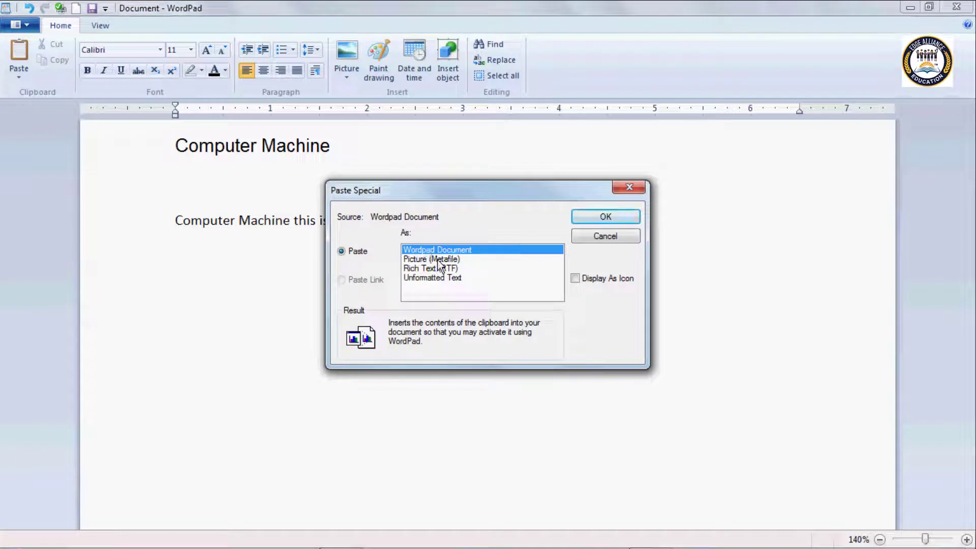
pyautogui.click(604, 237)
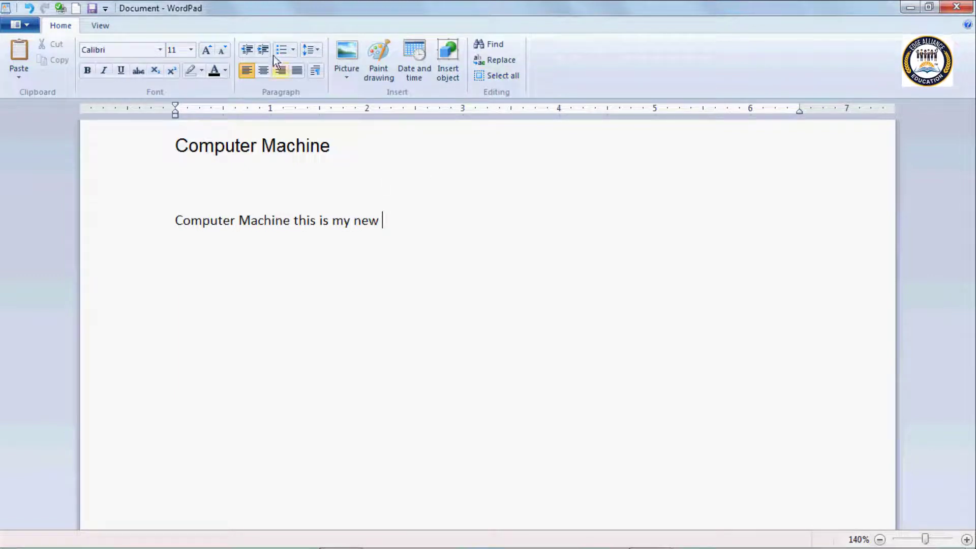
# - Undo the "this is my new" typing and paste the copied text nine times after the unformatted "Computer Machine"
pyautogui.click(98, 30)
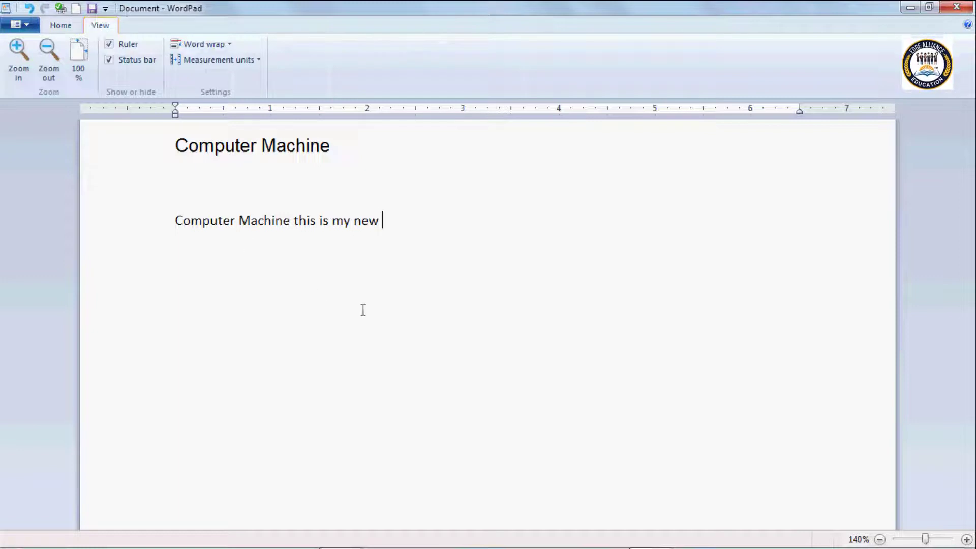
pyautogui.hotkey('ctrl', 'z')
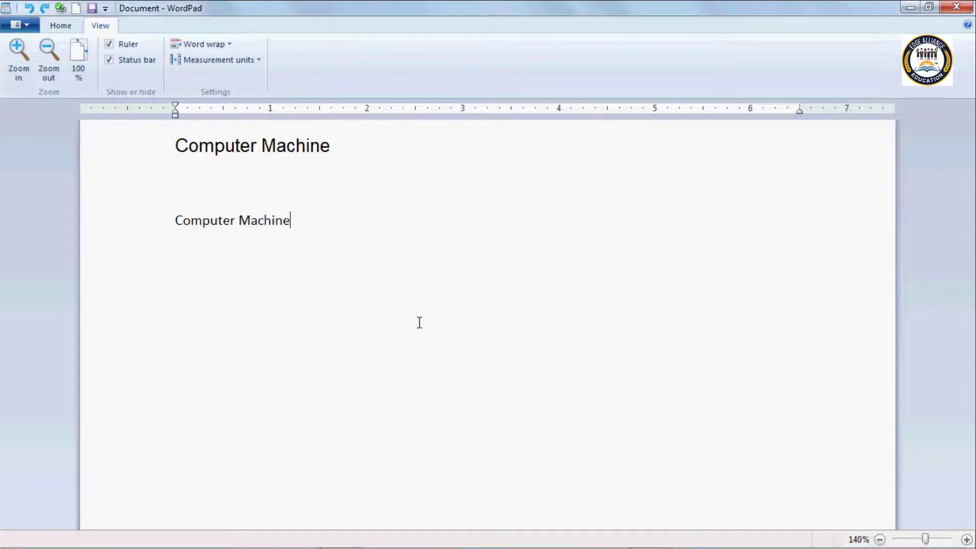
pyautogui.hotkey('ctrl', 'v')
pyautogui.hotkey('ctrl', 'v')
pyautogui.hotkey('ctrl', 'v')
pyautogui.hotkey('ctrl', 'v')
pyautogui.hotkey('ctrl', 'v')
pyautogui.hotkey('ctrl', 'v')
pyautogui.hotkey('ctrl', 'v')
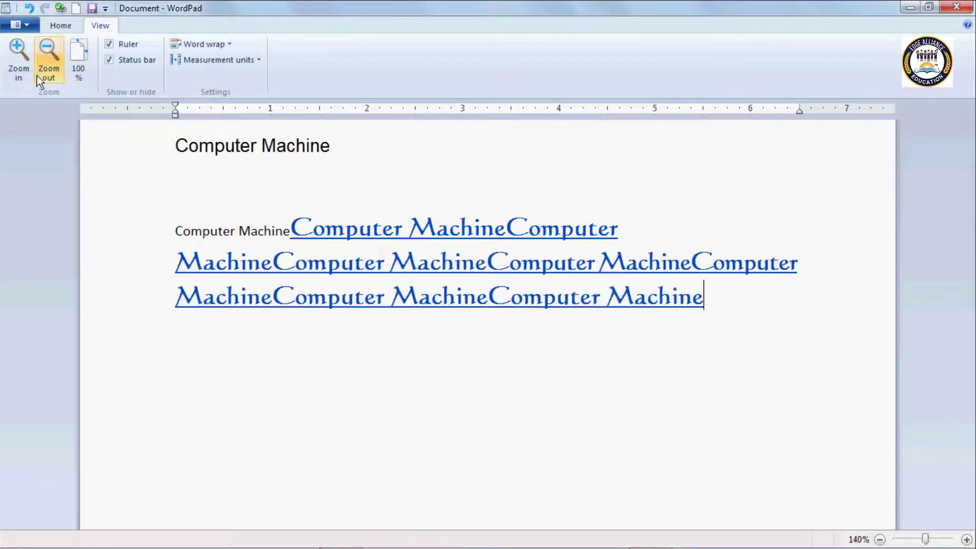
pyautogui.hotkey('ctrl', 'v')
pyautogui.hotkey('ctrl', 'v')
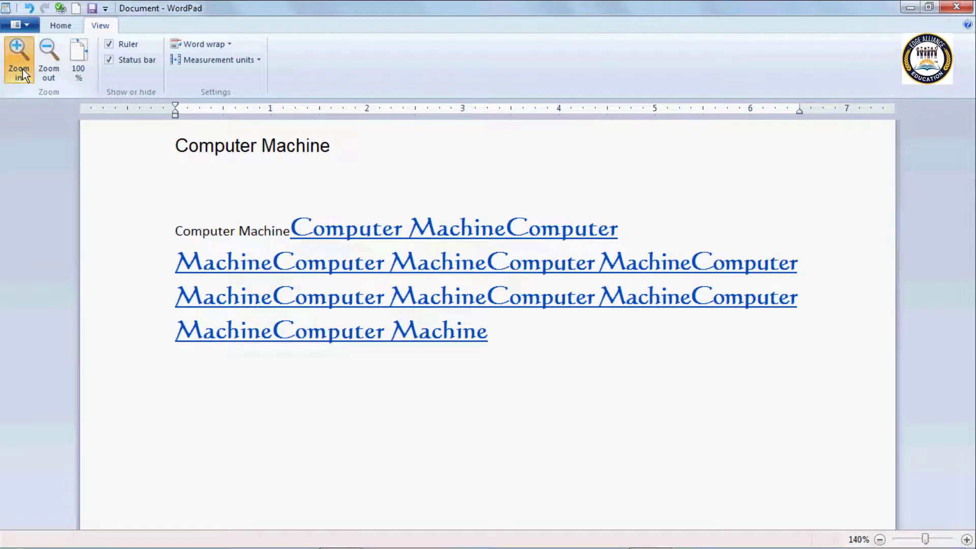
# - Zoom in on the document to 180%
pyautogui.click(23, 71)
pyautogui.click(22, 72)
pyautogui.click(23, 71)
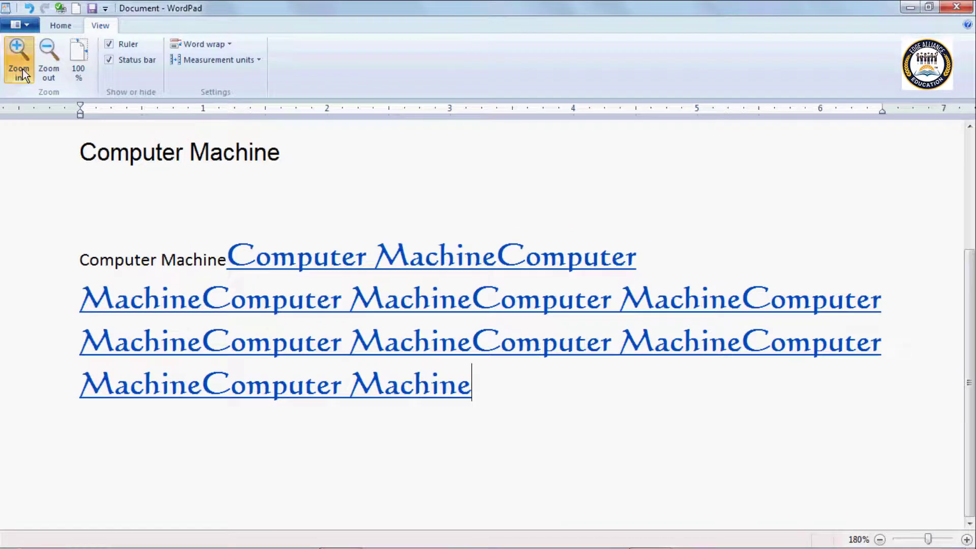
# - Zoom in on the document further to 230%
pyautogui.click(22, 70)
pyautogui.click(22, 70)
pyautogui.click(22, 70)
pyautogui.click(23, 70)
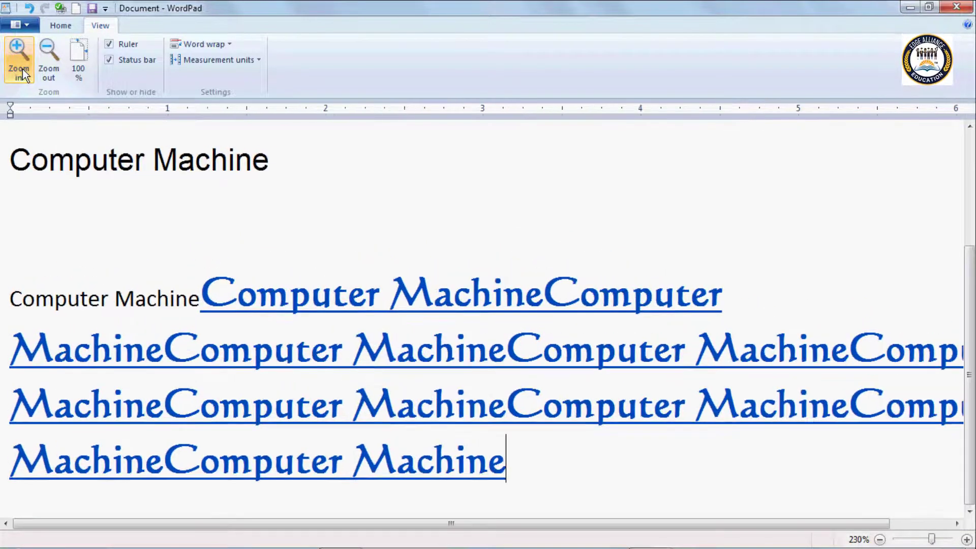
# - Zoom out of the document in steps to 140% and reset the zoom to 100%
pyautogui.click(49, 69)
pyautogui.click(49, 69)
pyautogui.click(49, 69)
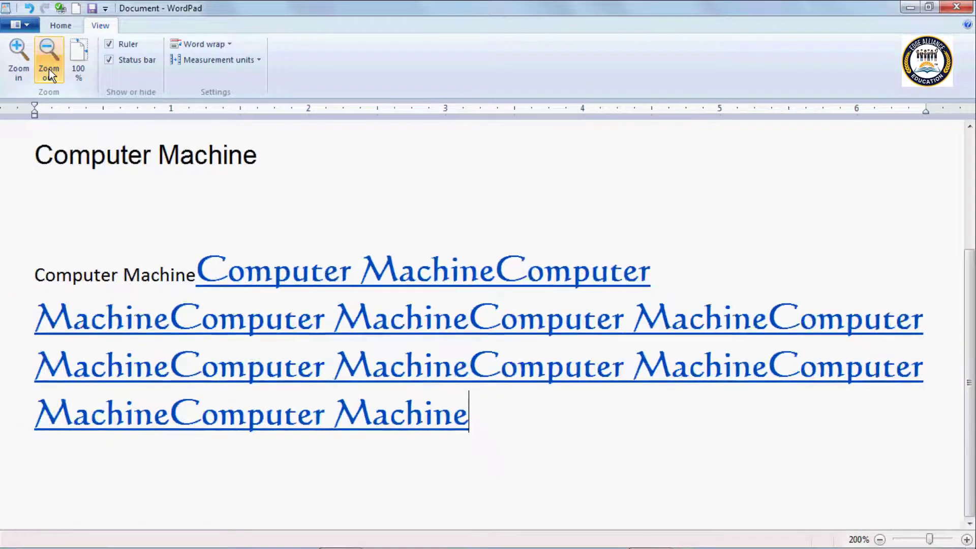
pyautogui.click(49, 69)
pyautogui.click(48, 69)
pyautogui.click(49, 69)
pyautogui.click(49, 69)
pyautogui.click(49, 68)
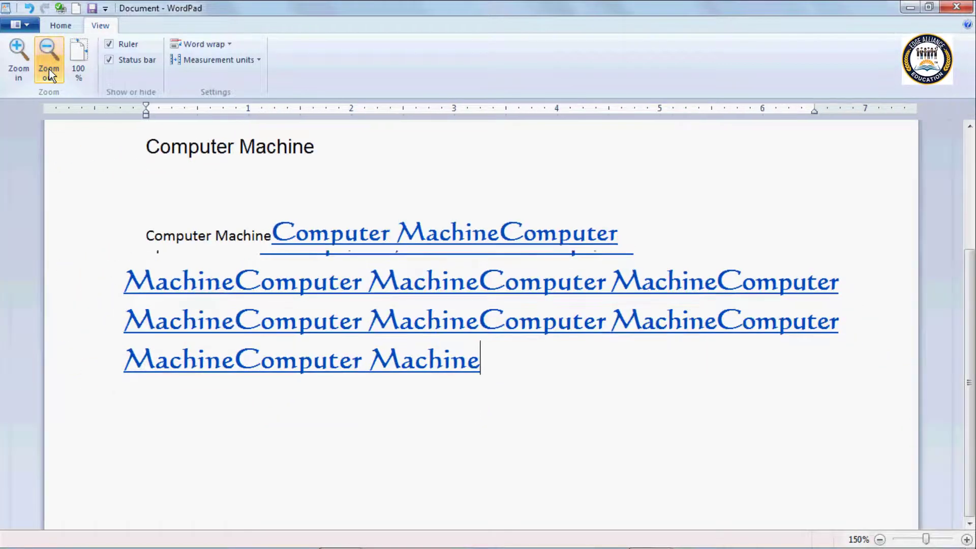
pyautogui.click(49, 69)
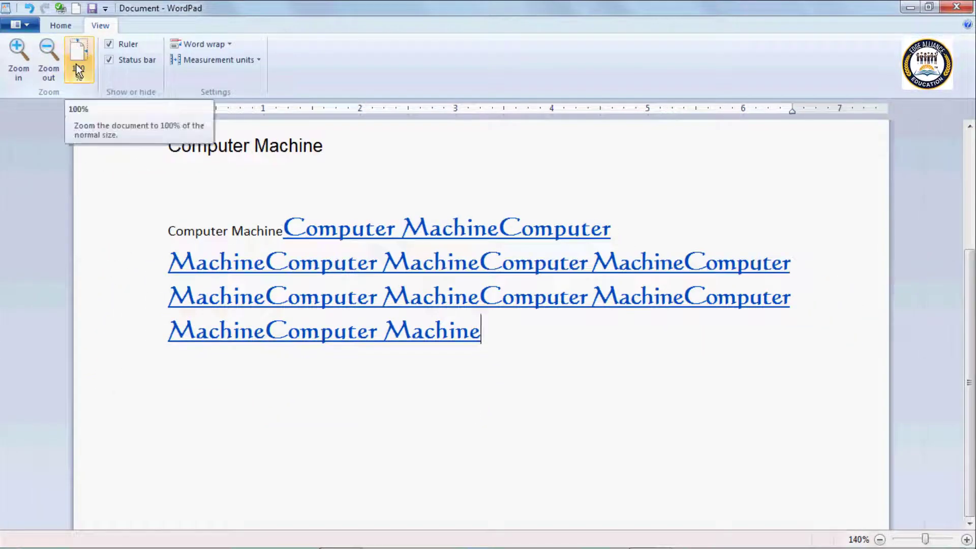
pyautogui.click(76, 64)
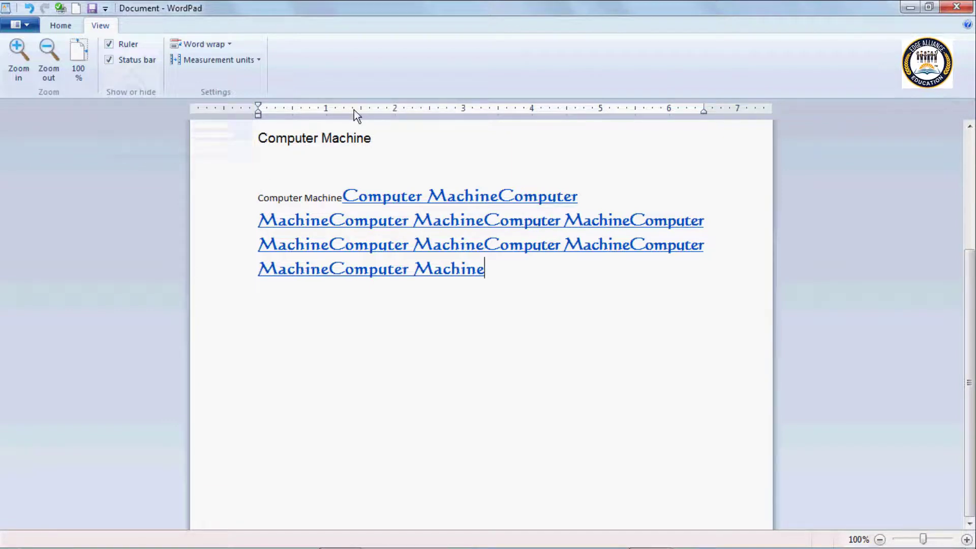
# - Hide the ruler and show it again, twice in a row
pyautogui.click(110, 44)
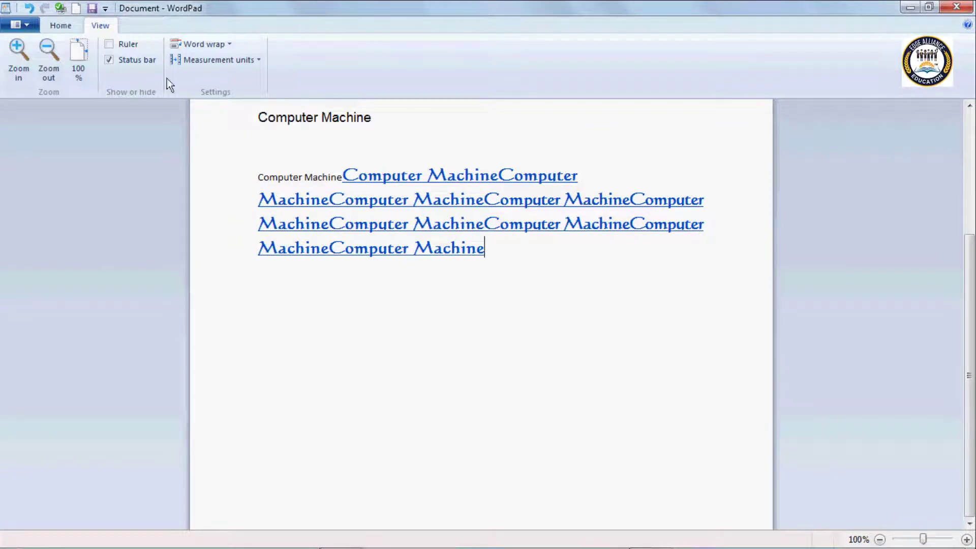
pyautogui.click(112, 45)
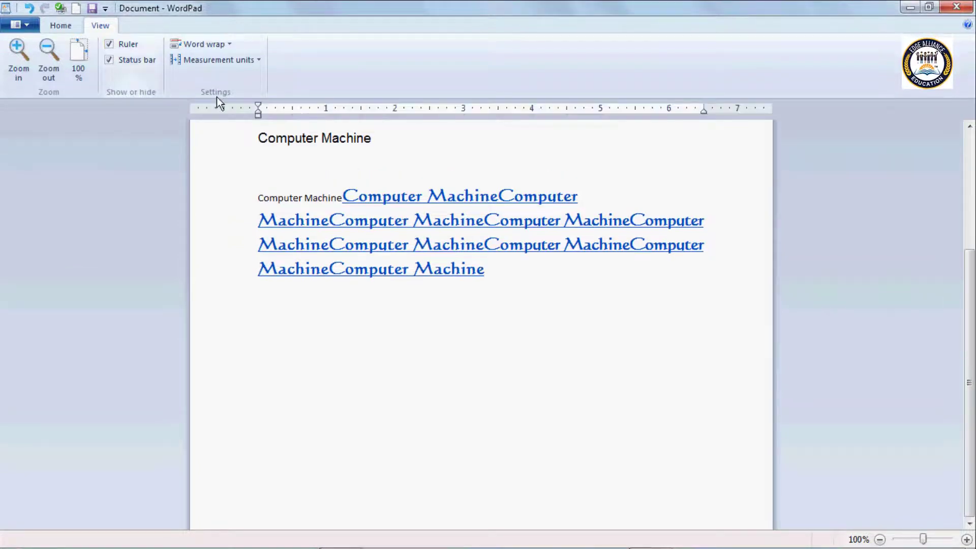
pyautogui.click(110, 44)
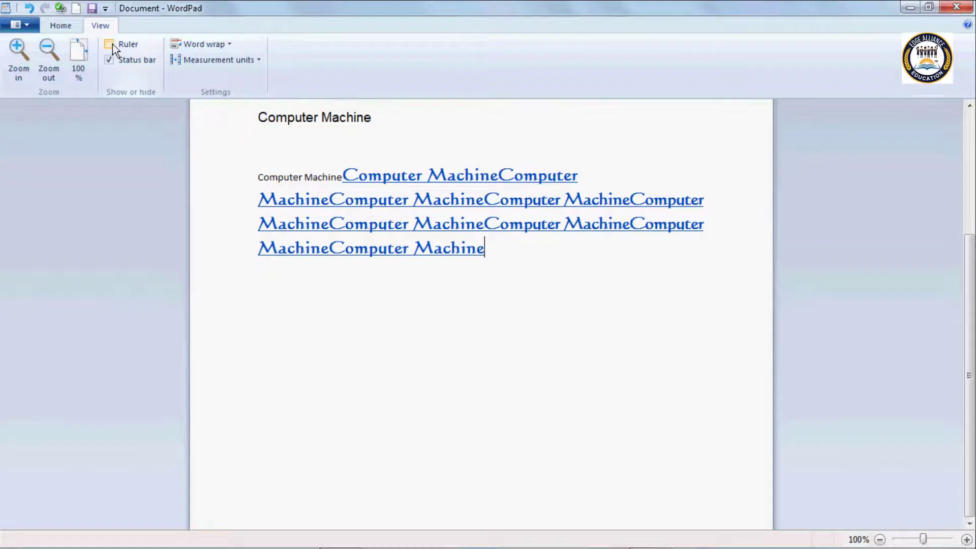
pyautogui.click(111, 44)
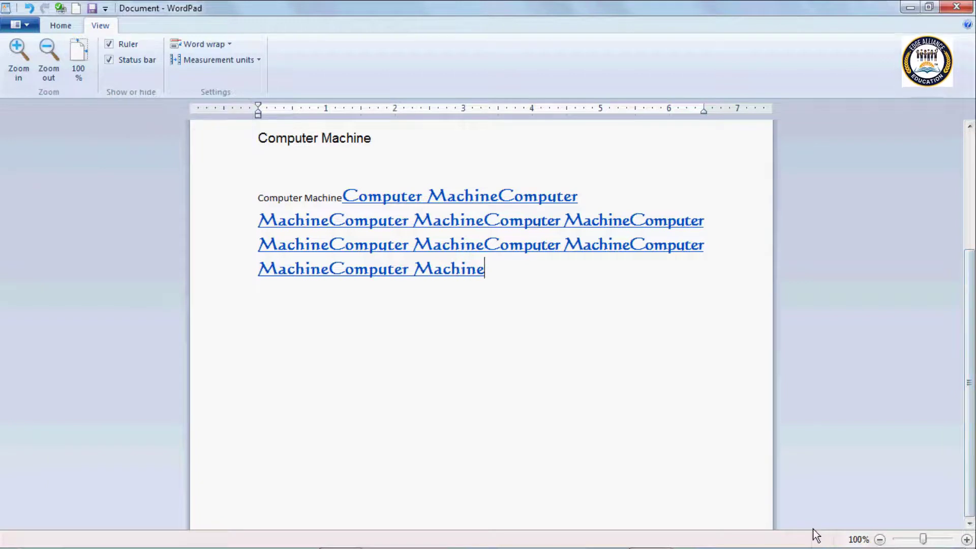
# - Zoom out to 60% and back in to 100% with the status bar zoom controls
pyautogui.click(879, 541)
pyautogui.click(879, 541)
pyautogui.click(879, 540)
pyautogui.click(879, 541)
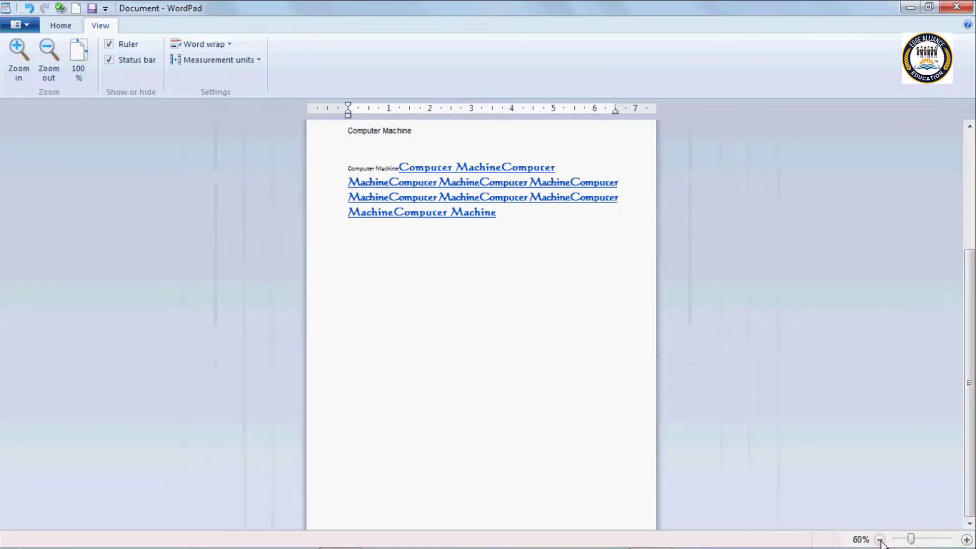
pyautogui.moveTo(954, 546)
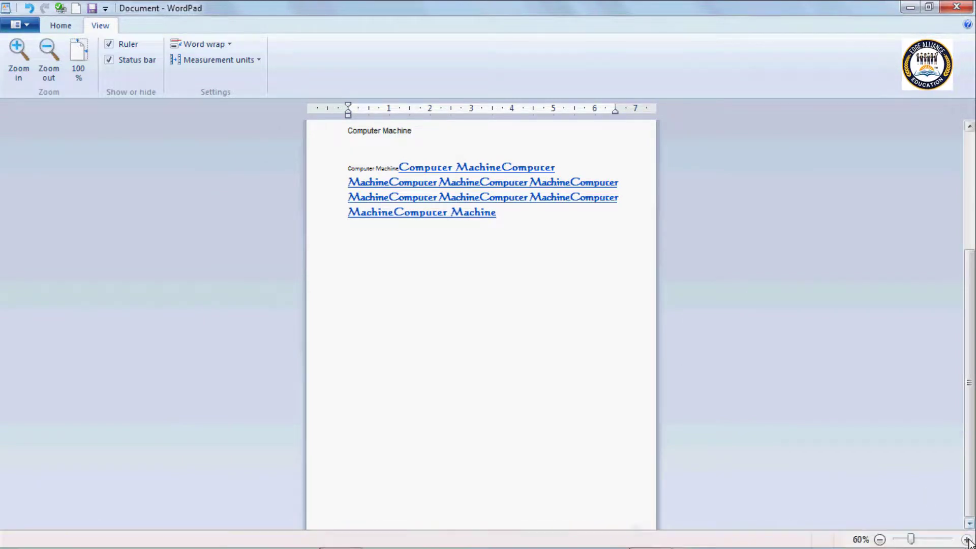
pyautogui.click(966, 540)
pyautogui.click(967, 540)
pyautogui.click(967, 540)
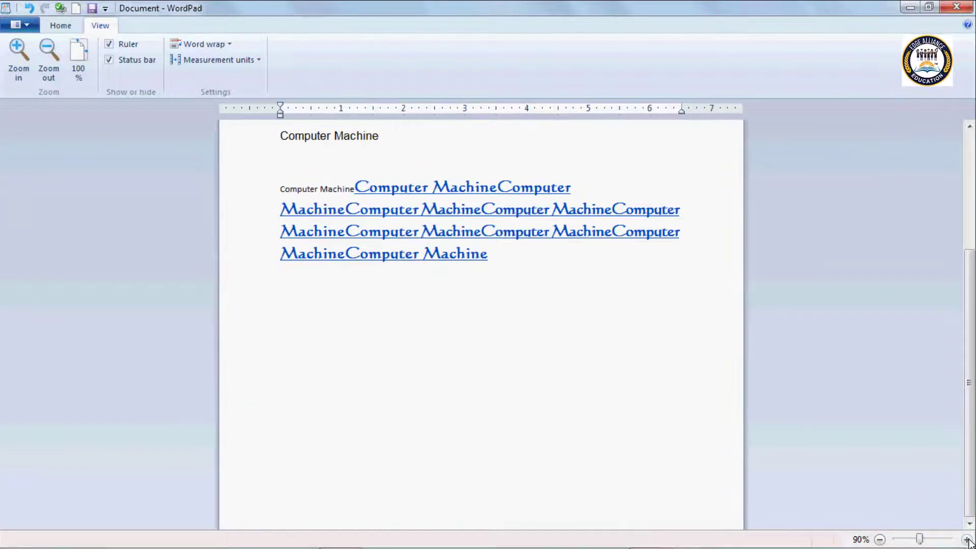
pyautogui.click(966, 540)
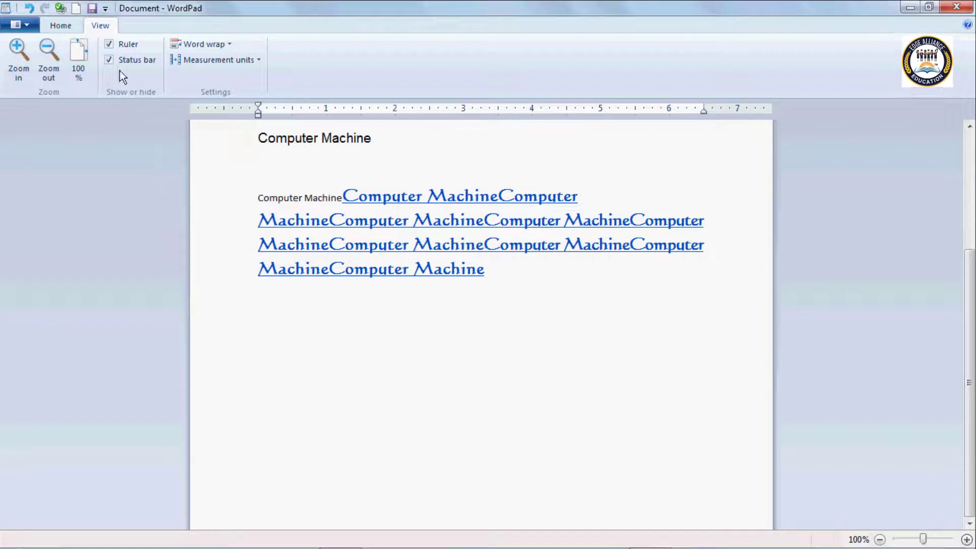
# - Hide the status bar, show it again, and zoom in to 110% from it
pyautogui.click(109, 60)
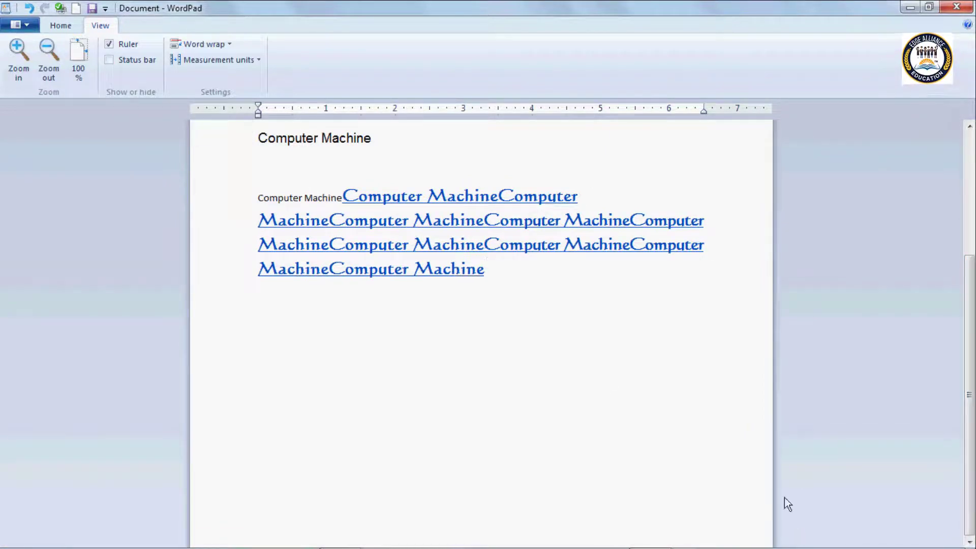
pyautogui.click(108, 60)
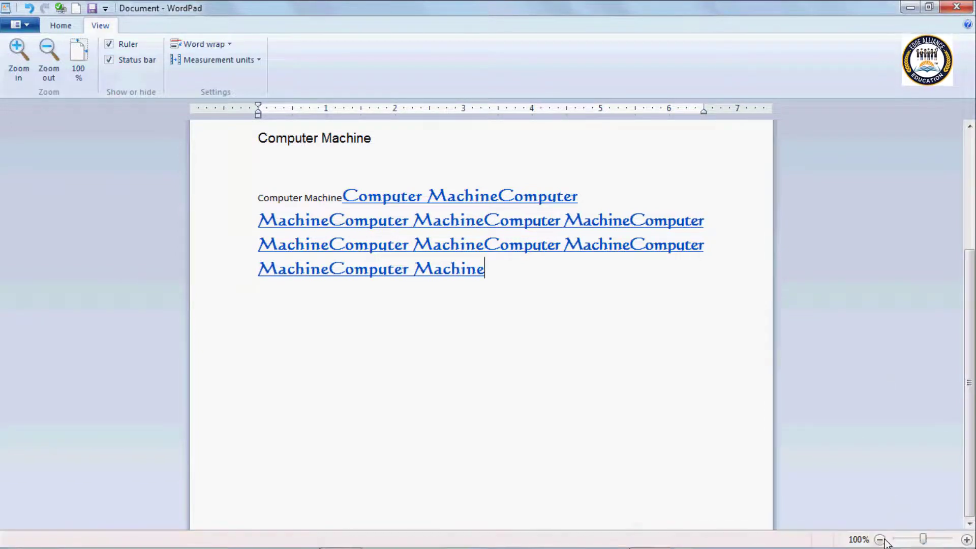
pyautogui.click(967, 539)
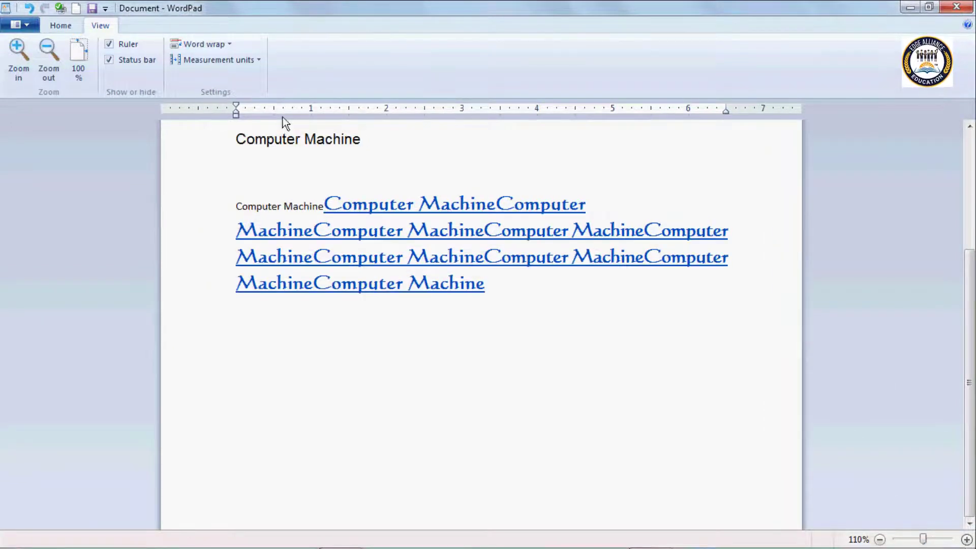
# - Set the document's word wrap to No wrap
pyautogui.click(229, 44)
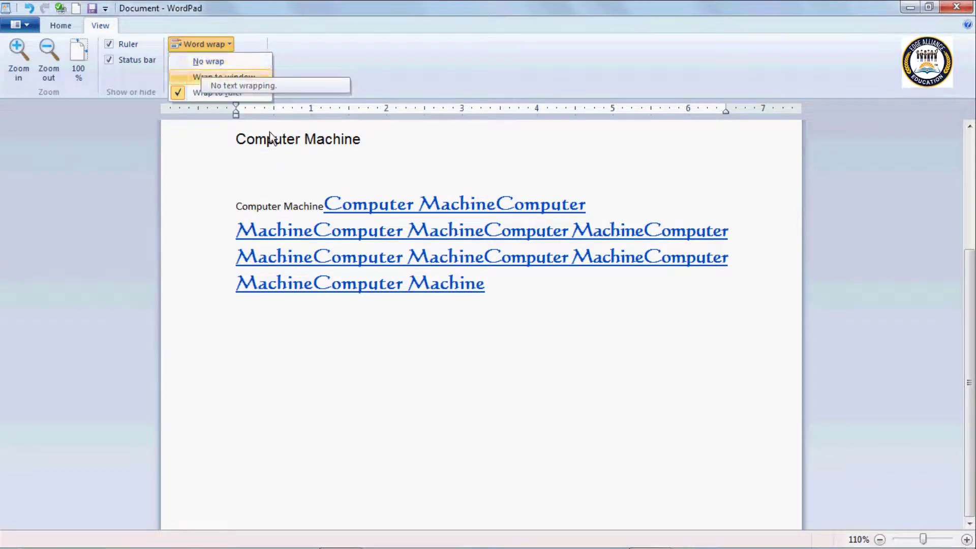
pyautogui.click(492, 300)
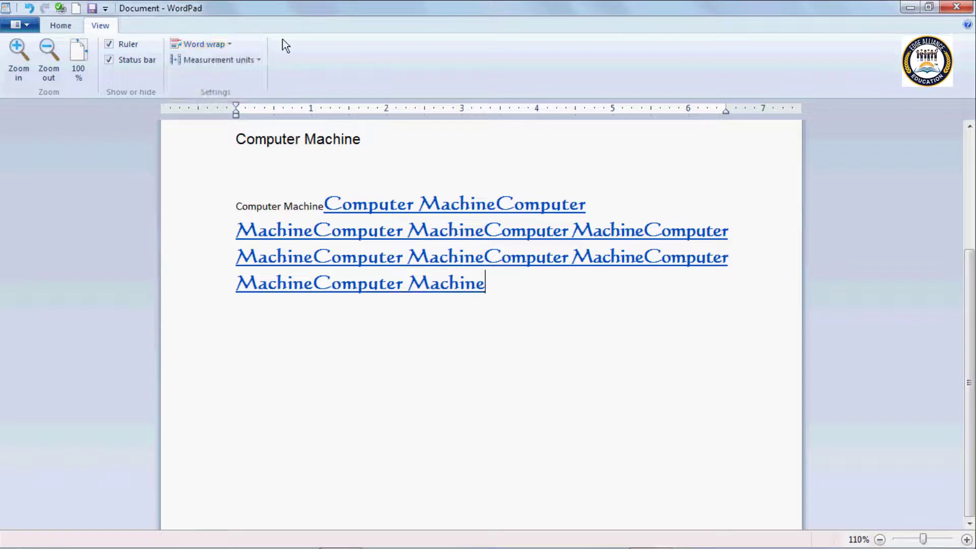
pyautogui.click(228, 43)
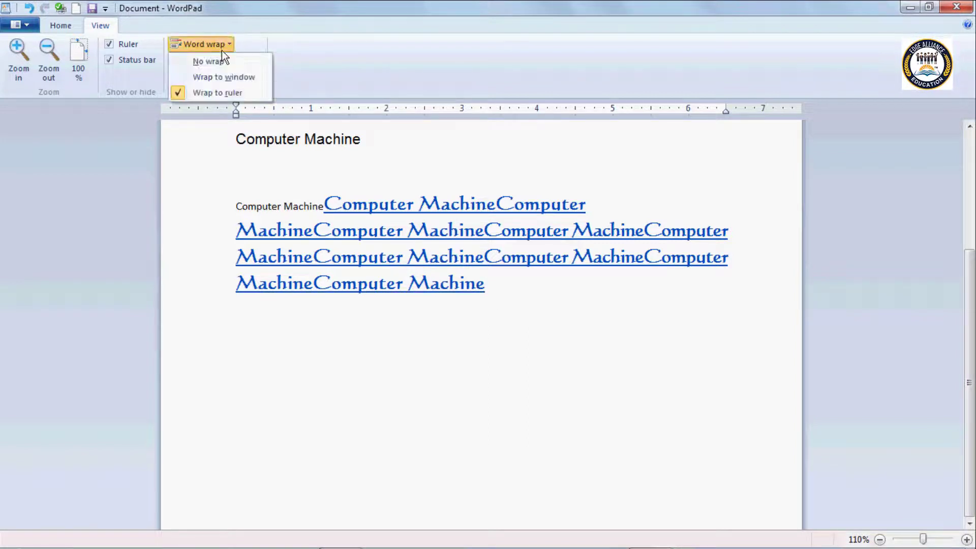
pyautogui.click(199, 62)
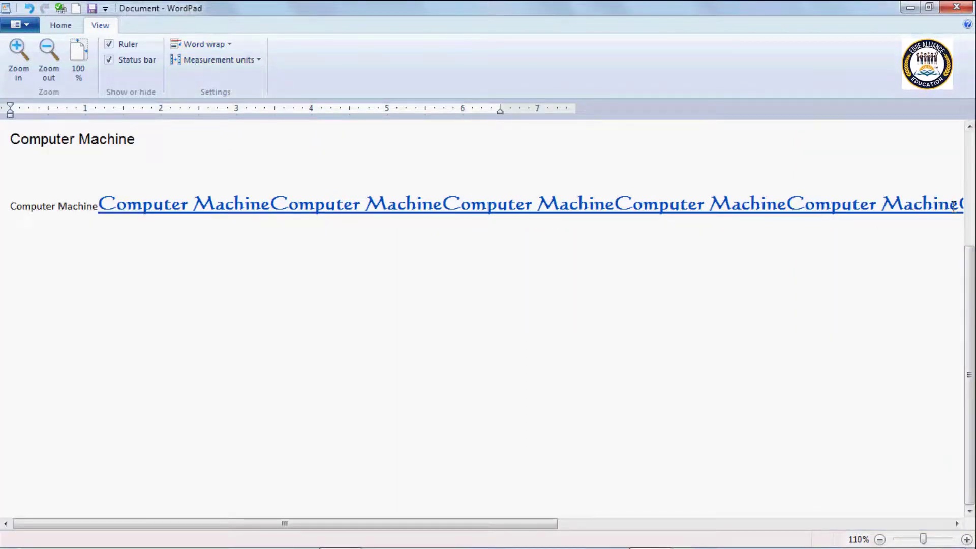
# - Replace the "Computer Machine" line above the blue text with 33 consecutive pasted copies of "Computer Machine"
pyautogui.moveTo(158, 146); pyautogui.dragTo(2, 127)
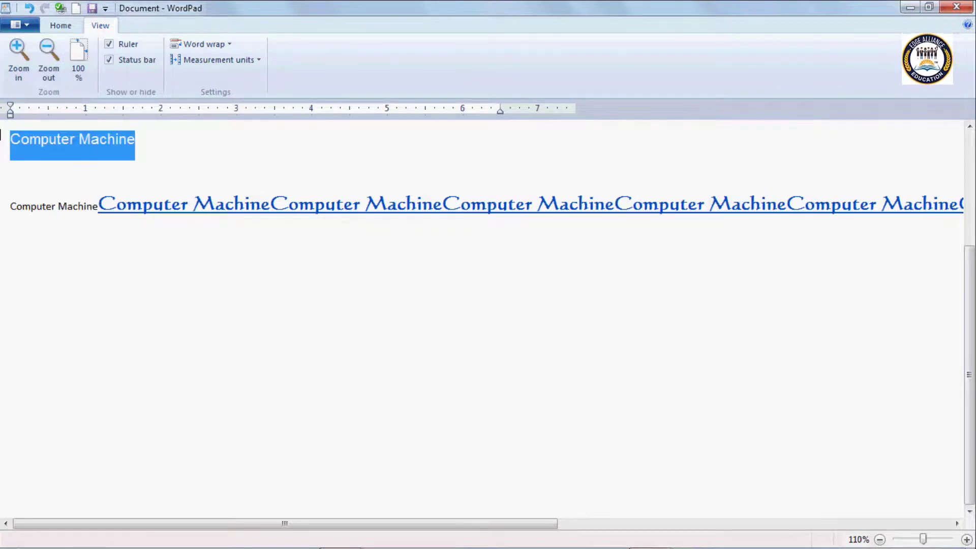
pyautogui.hotkey('ctrl', 'v')
pyautogui.hotkey('ctrl', 'v')
pyautogui.hotkey('ctrl', 'v')
pyautogui.hotkey('ctrl', 'v')
pyautogui.hotkey('ctrl', 'v')
pyautogui.hotkey('ctrl', 'v')
pyautogui.hotkey('ctrl', 'v')
pyautogui.hotkey('ctrl', 'v')
pyautogui.hotkey('ctrl', 'v')
pyautogui.hotkey('ctrl', 'v')
pyautogui.hotkey('ctrl', 'v')
pyautogui.hotkey('ctrl', 'v')
pyautogui.hotkey('ctrl', 'v')
pyautogui.hotkey('ctrl', 'v')
pyautogui.hotkey('ctrl', 'v')
pyautogui.hotkey('ctrl', 'v')
pyautogui.hotkey('ctrl', 'v')
pyautogui.hotkey('ctrl', 'v')
pyautogui.hotkey('ctrl', 'v')
pyautogui.hotkey('ctrl', 'v')
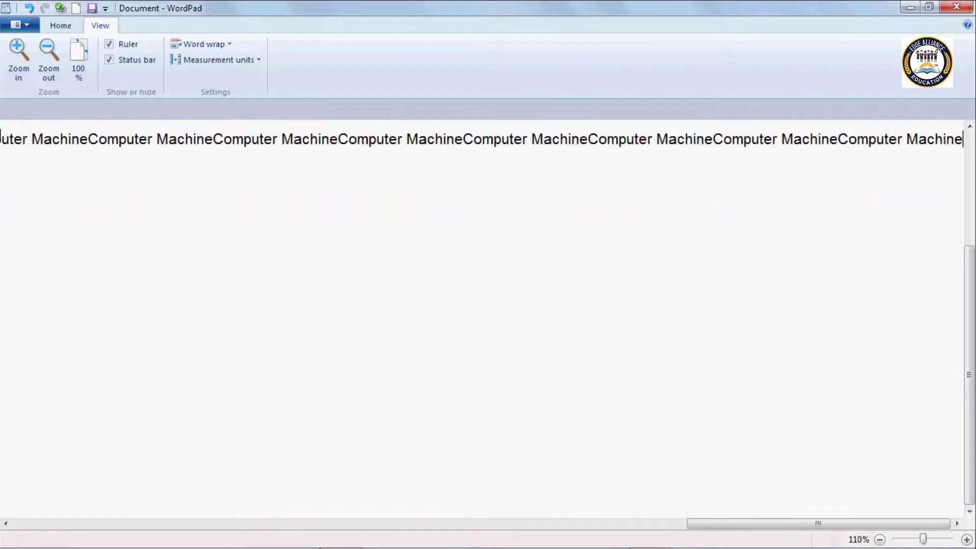
pyautogui.hotkey('ctrl', 'v')
pyautogui.hotkey('ctrl', 'v')
pyautogui.hotkey('ctrl', 'v')
pyautogui.hotkey('ctrl', 'v')
pyautogui.hotkey('ctrl', 'v')
pyautogui.hotkey('ctrl', 'v')
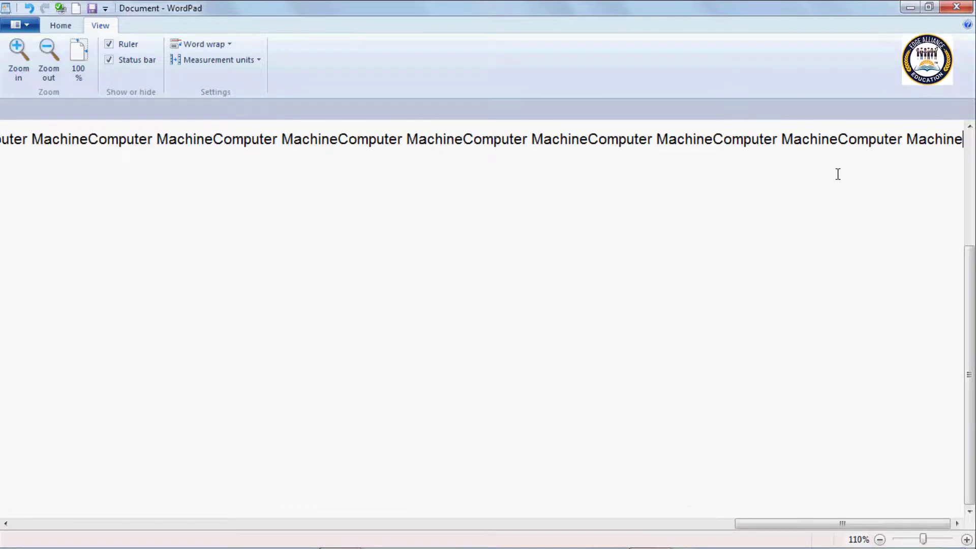
# - Start a new paragraph below the long line and paste "Computer Machine" into it fifteen times
pyautogui.press('Return')
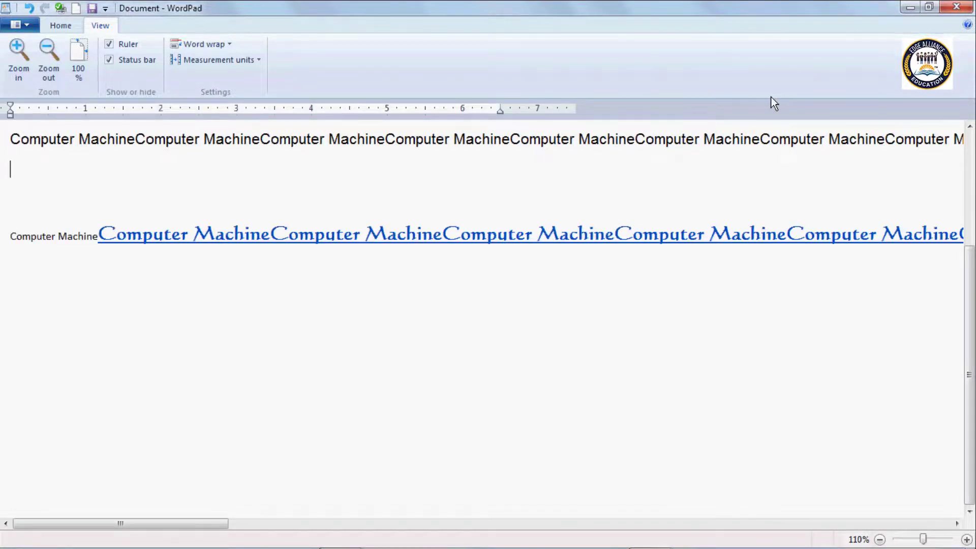
pyautogui.hotkey('ctrl', 'v')
pyautogui.hotkey('ctrl', 'v')
pyautogui.hotkey('ctrl', 'v')
pyautogui.hotkey('ctrl', 'v')
pyautogui.hotkey('ctrl', 'v')
pyautogui.hotkey('ctrl', 'v')
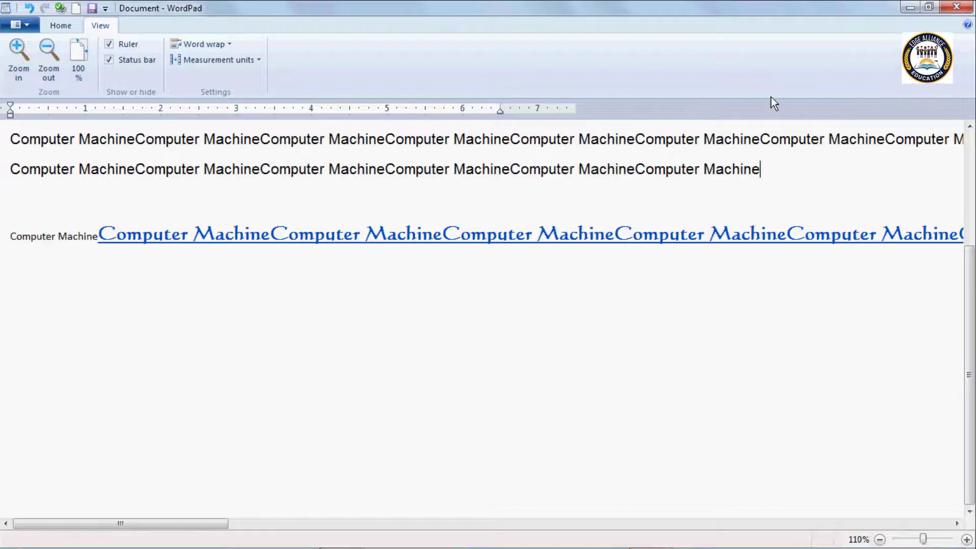
pyautogui.hotkey('ctrl', 'v')
pyautogui.hotkey('ctrl', 'v')
pyautogui.hotkey('ctrl', 'v')
pyautogui.hotkey('ctrl', 'v')
pyautogui.hotkey('ctrl', 'v')
pyautogui.hotkey('ctrl', 'v')
pyautogui.hotkey('ctrl', 'v')
pyautogui.hotkey('ctrl', 'v')
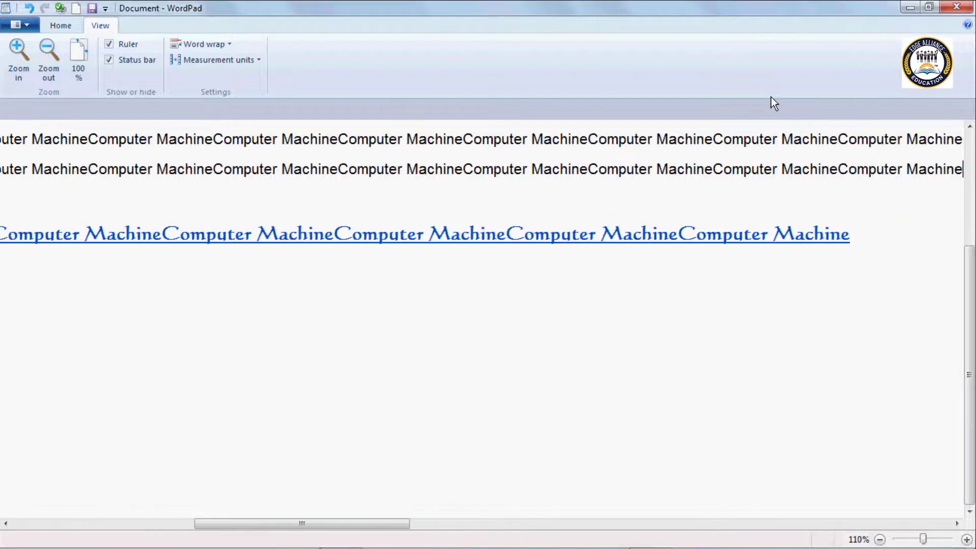
pyautogui.write('Computer Machine')
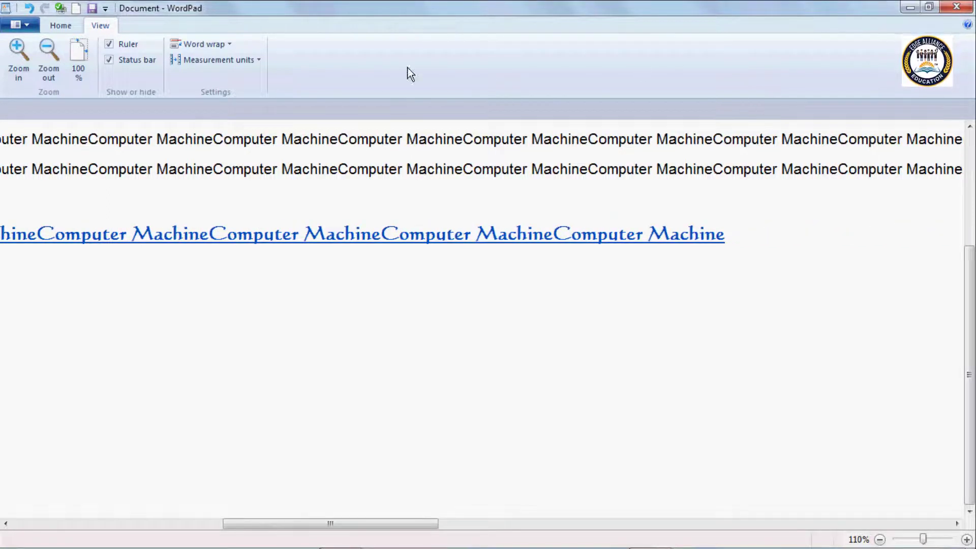
# - Set word wrap to Wrap to window and paste fifteen more copies of "Computer Machine" at the end of the second paragraph
pyautogui.click(227, 45)
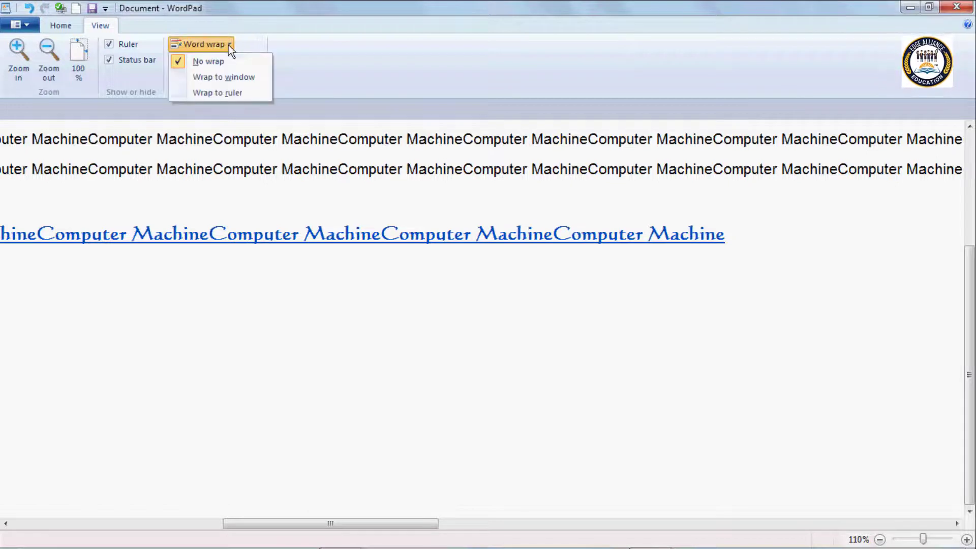
pyautogui.click(227, 79)
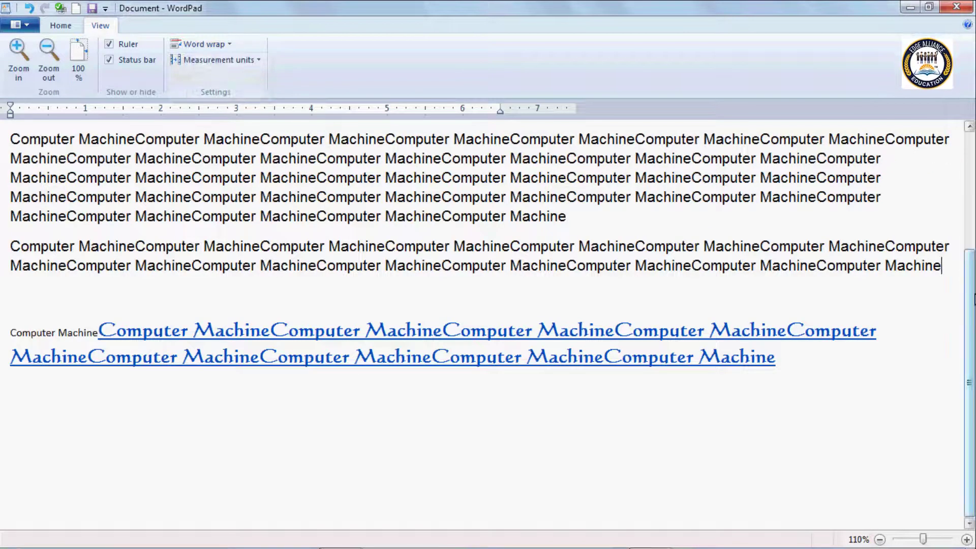
pyautogui.write('Computer Machine')
pyautogui.hotkey('ctrl', 'v')
pyautogui.hotkey('ctrl', 'v')
pyautogui.hotkey('ctrl', 'v')
pyautogui.hotkey('ctrl', 'v')
pyautogui.hotkey('ctrl', 'v')
pyautogui.hotkey('ctrl', 'v')
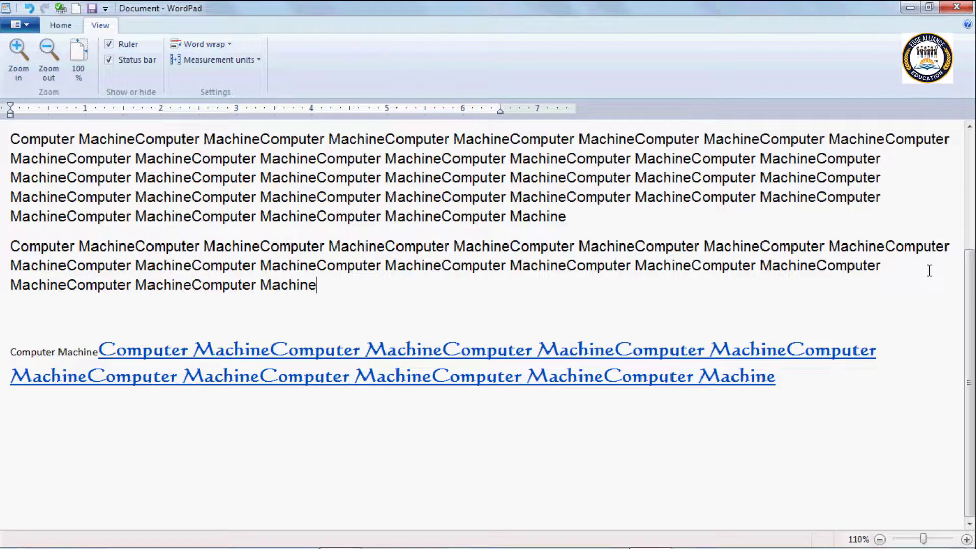
pyautogui.hotkey('ctrl', 'v')
pyautogui.hotkey('ctrl', 'v')
pyautogui.hotkey('ctrl', 'v')
pyautogui.hotkey('ctrl', 'v')
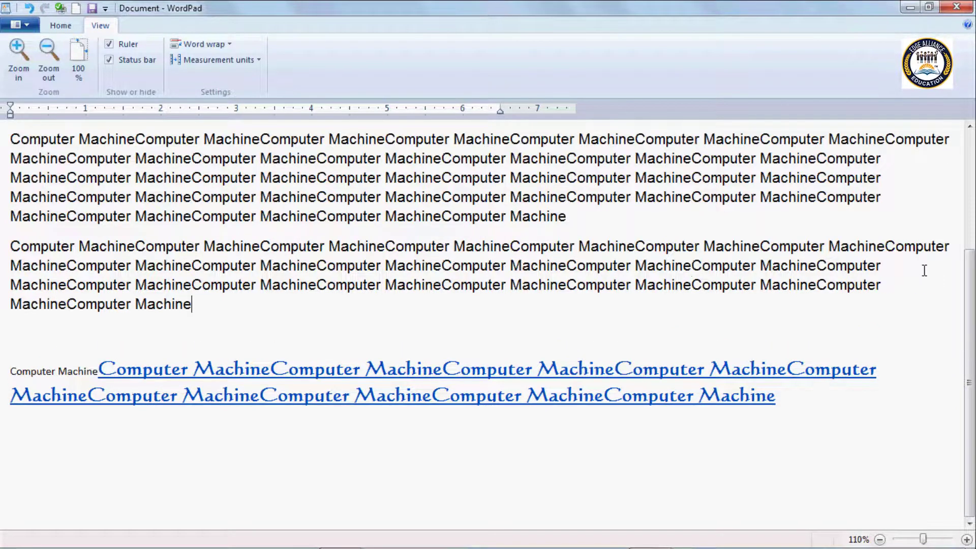
pyautogui.hotkey('ctrl', 'v')
pyautogui.hotkey('ctrl', 'v')
pyautogui.hotkey('ctrl', 'v')
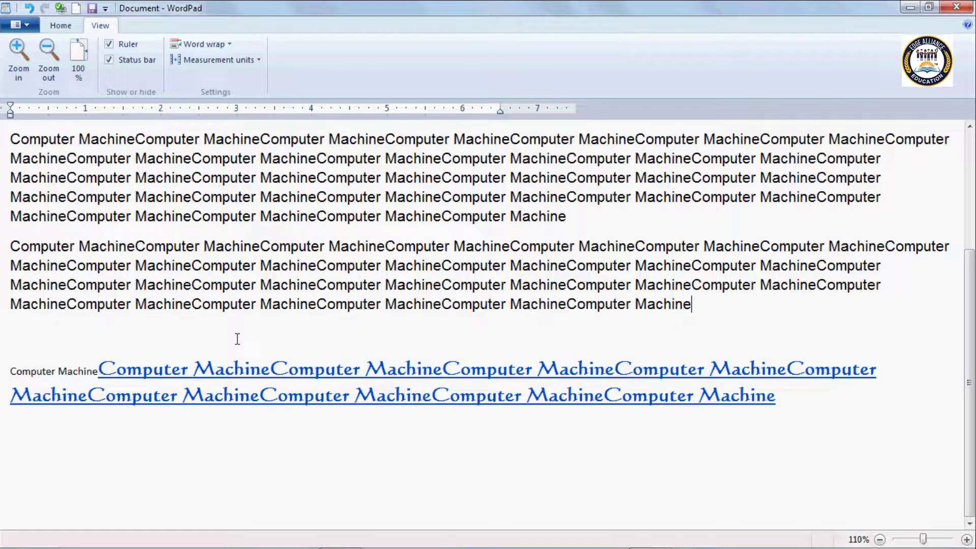
pyautogui.write('Computer Machine')
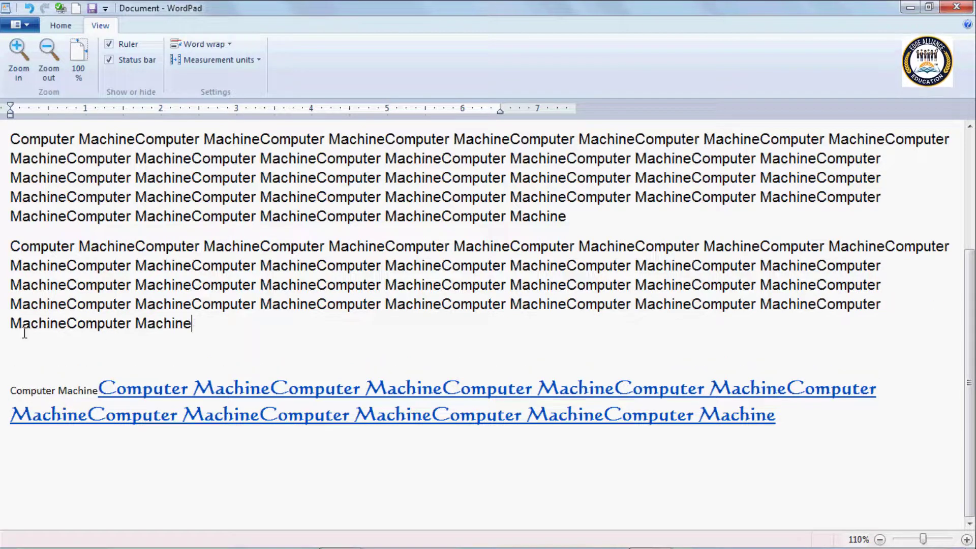
# - Set word wrap to Wrap to ruler and view the rewrapped text down to the blue paragraph
pyautogui.click(218, 48)
pyautogui.click(227, 91)
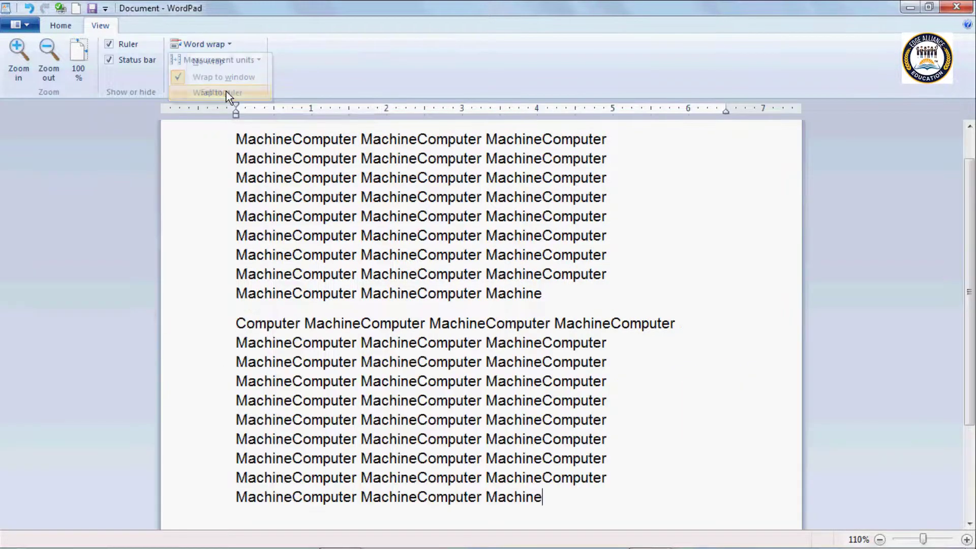
pyautogui.scroll(-3, 580, 495)
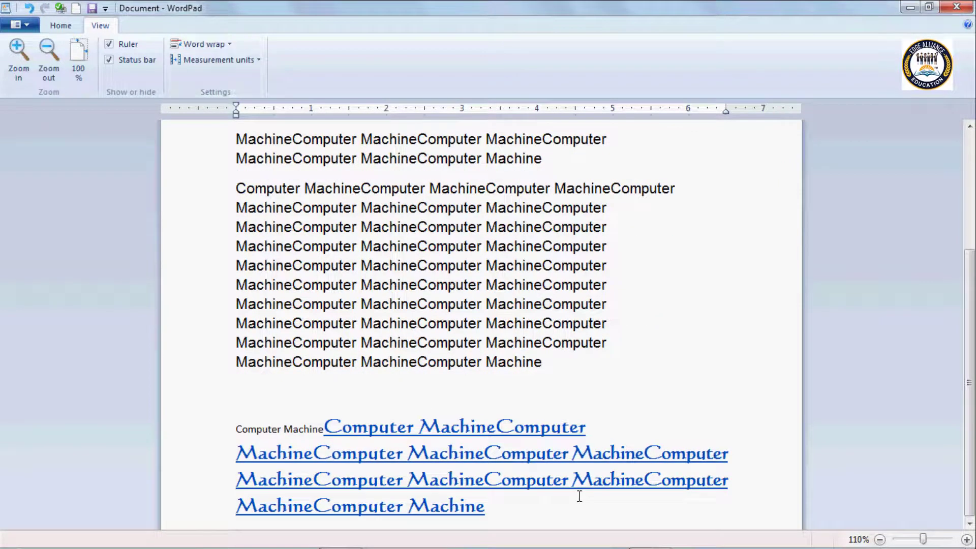
# - Paste eleven more copies of "Computer Machine" at the end of the second paragraph
pyautogui.hotkey('ctrl', 'v')
pyautogui.hotkey('ctrl', 'v')
pyautogui.hotkey('ctrl', 'v')
pyautogui.hotkey('ctrl', 'v')
pyautogui.hotkey('ctrl', 'v')
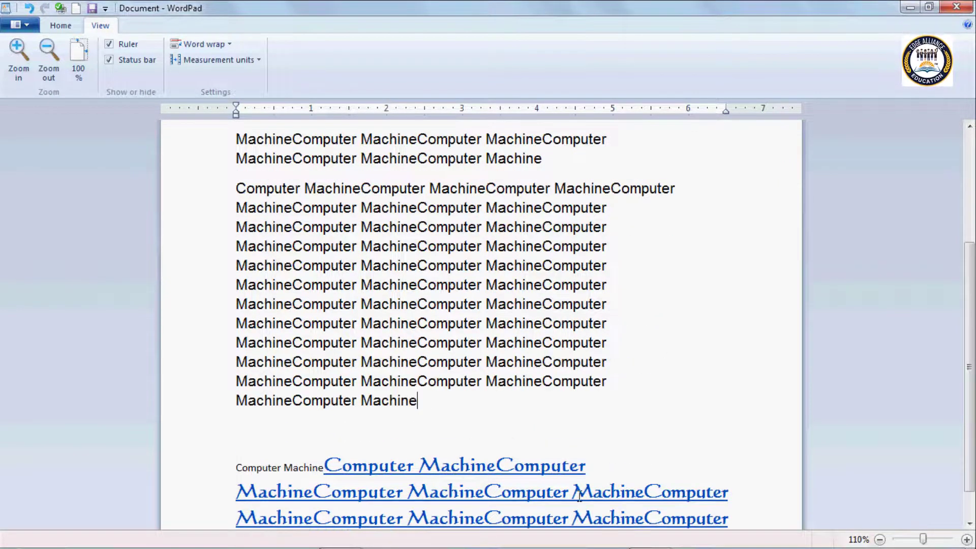
pyautogui.hotkey('ctrl', 'v')
pyautogui.hotkey('ctrl', 'v')
pyautogui.hotkey('ctrl', 'v')
pyautogui.hotkey('ctrl', 'v')
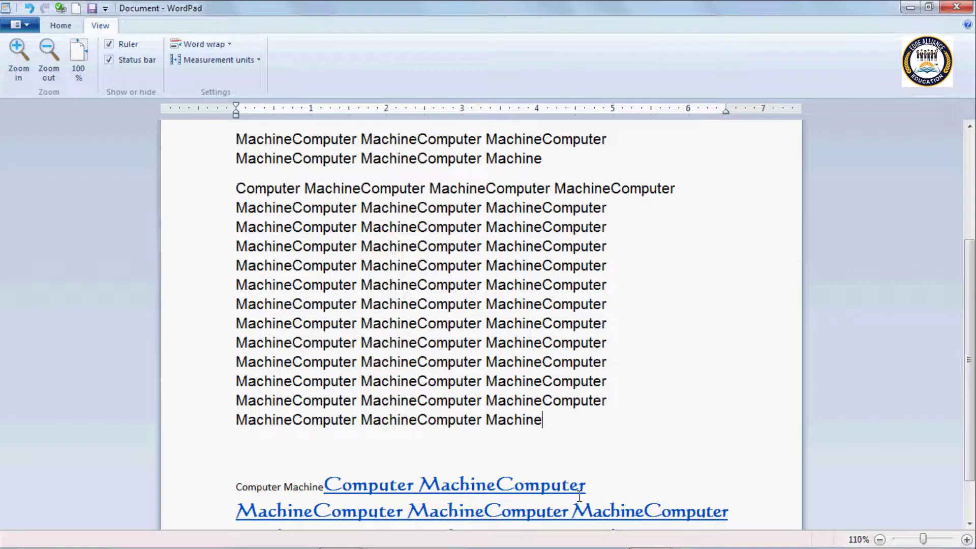
pyautogui.hotkey('ctrl', 'v')
pyautogui.hotkey('ctrl', 'v')
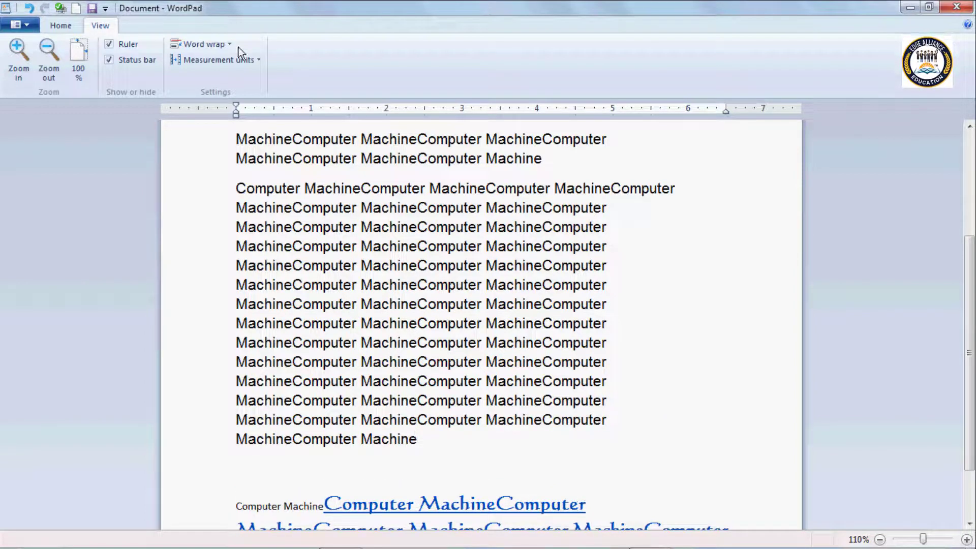
pyautogui.click(218, 45)
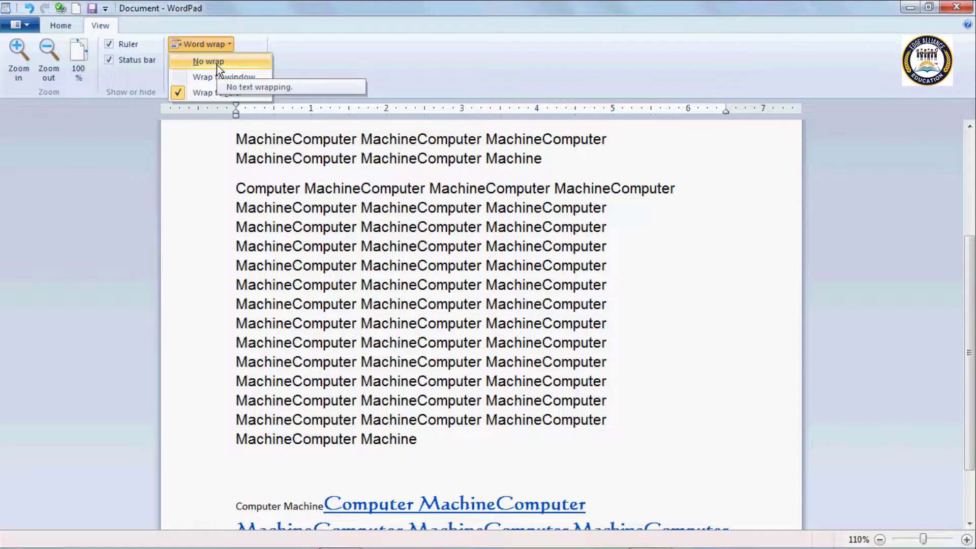
pyautogui.click(288, 176)
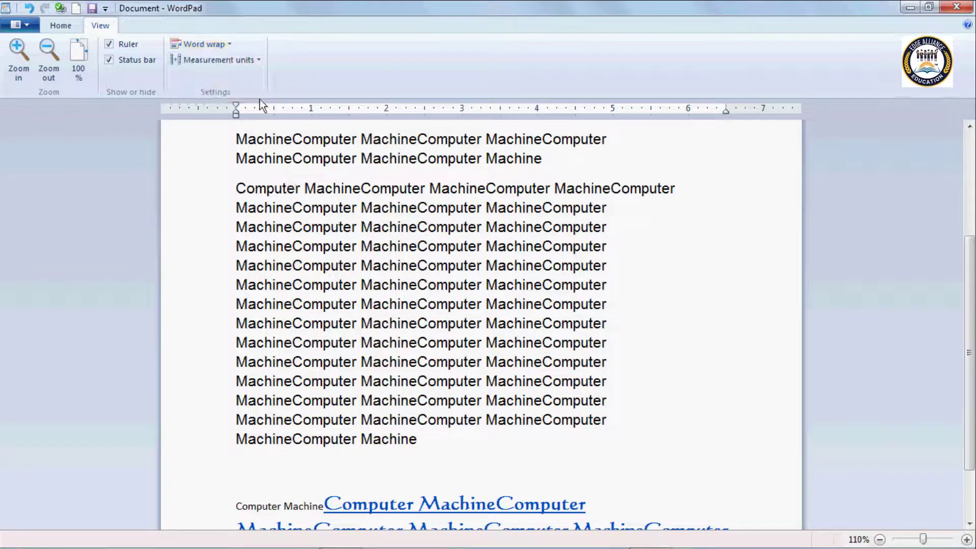
# - Switch the ruler's measurement units to Centimeters and from there to Points
pyautogui.click(249, 63)
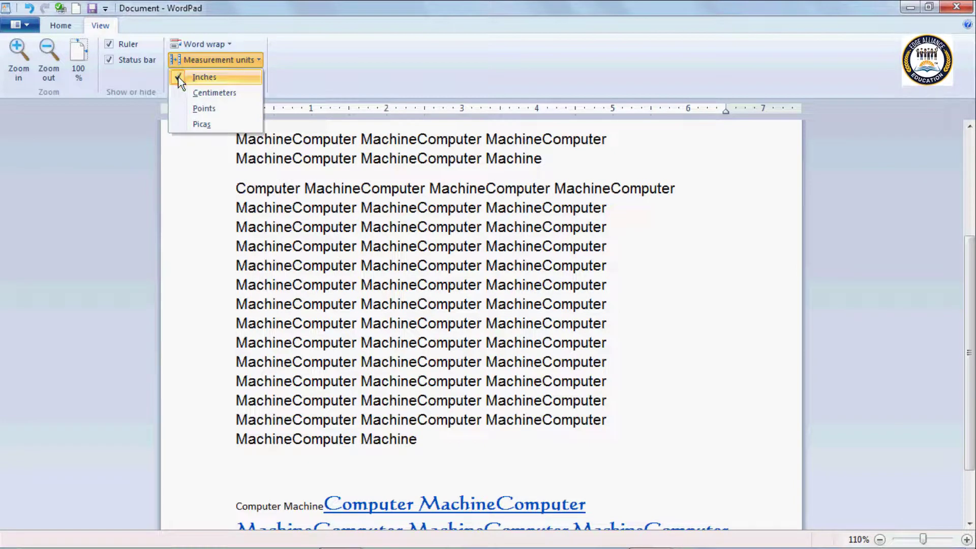
pyautogui.click(183, 93)
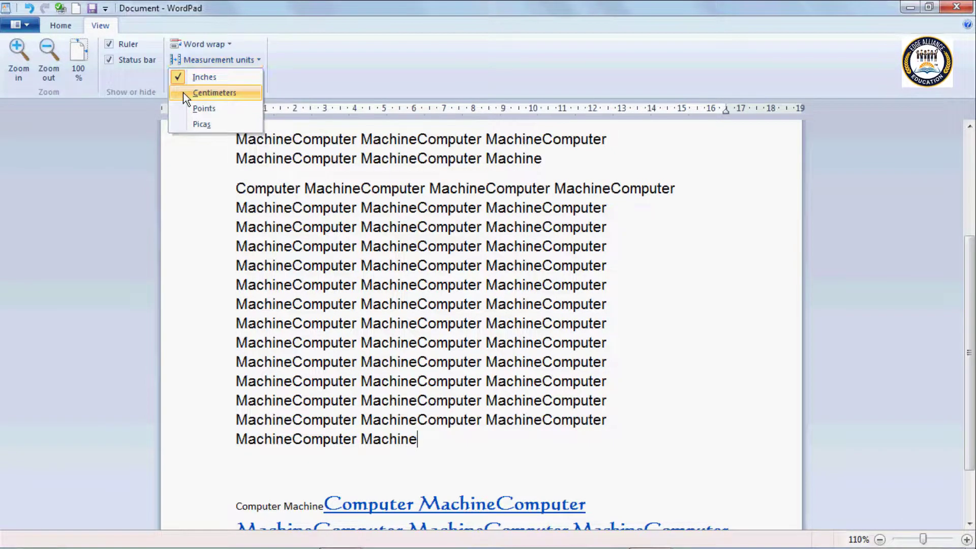
pyautogui.click(239, 59)
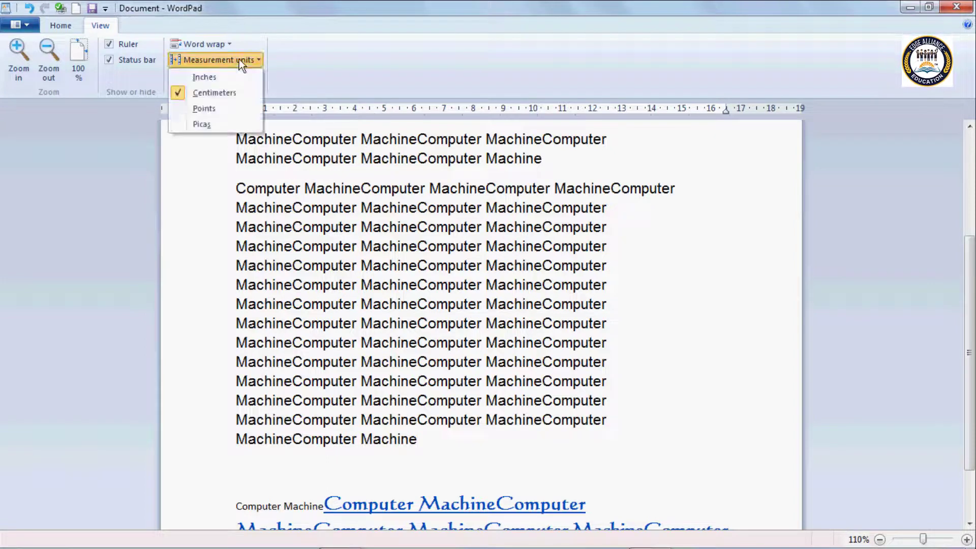
pyautogui.click(204, 109)
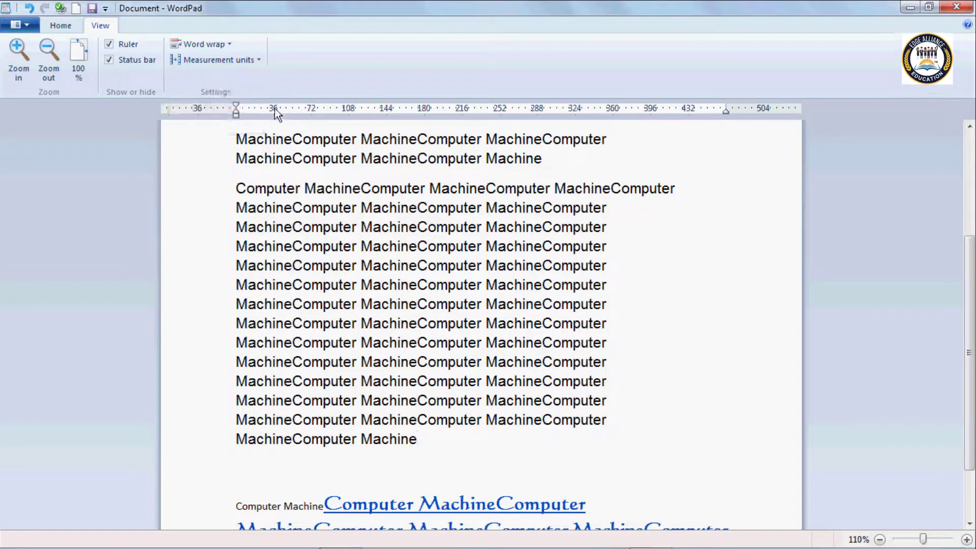
# - Switch the ruler's measurement units to Picas and back to Inches
pyautogui.click(239, 64)
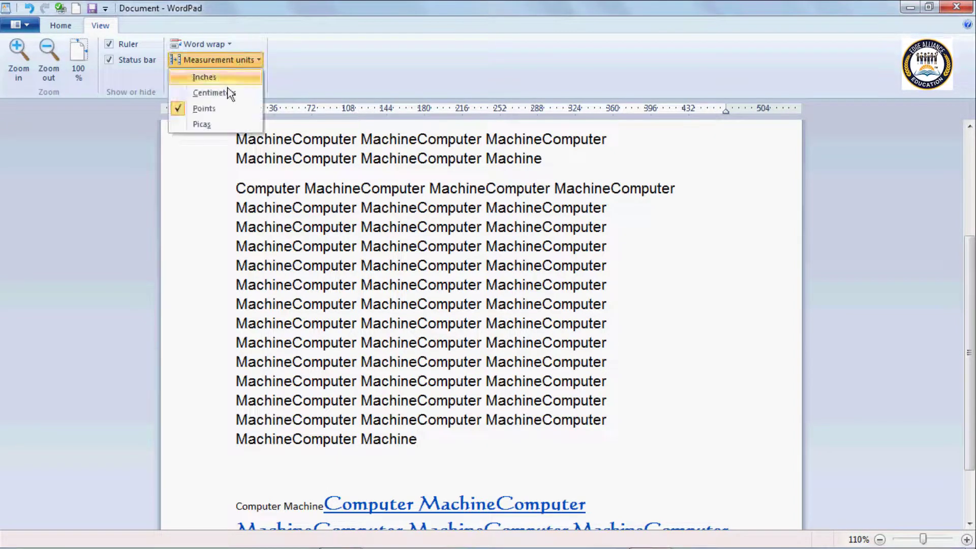
pyautogui.click(206, 124)
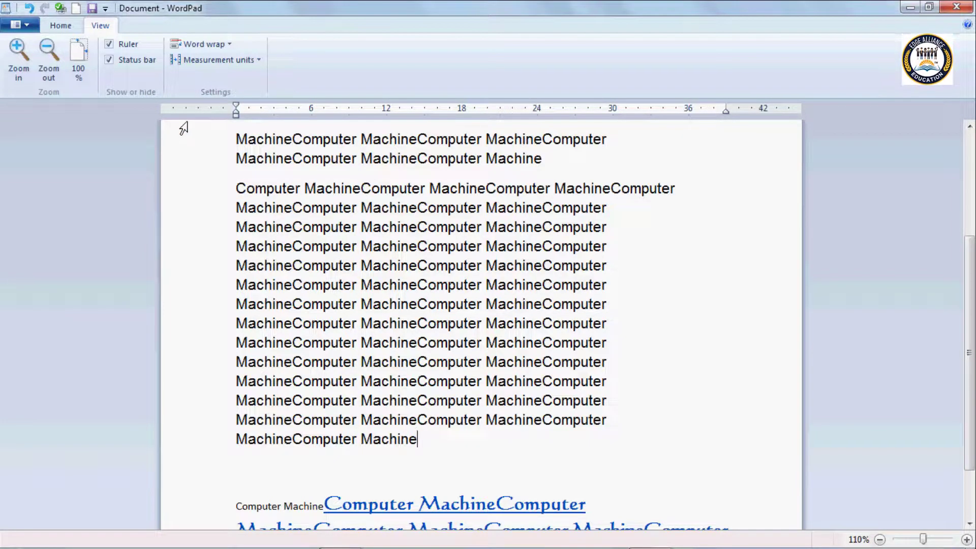
pyautogui.click(237, 64)
pyautogui.click(209, 77)
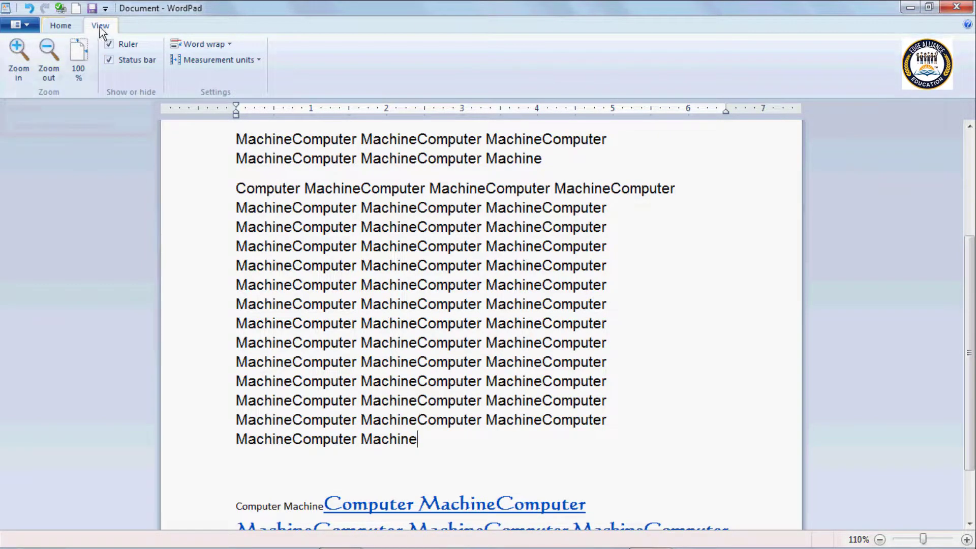
pyautogui.click(65, 25)
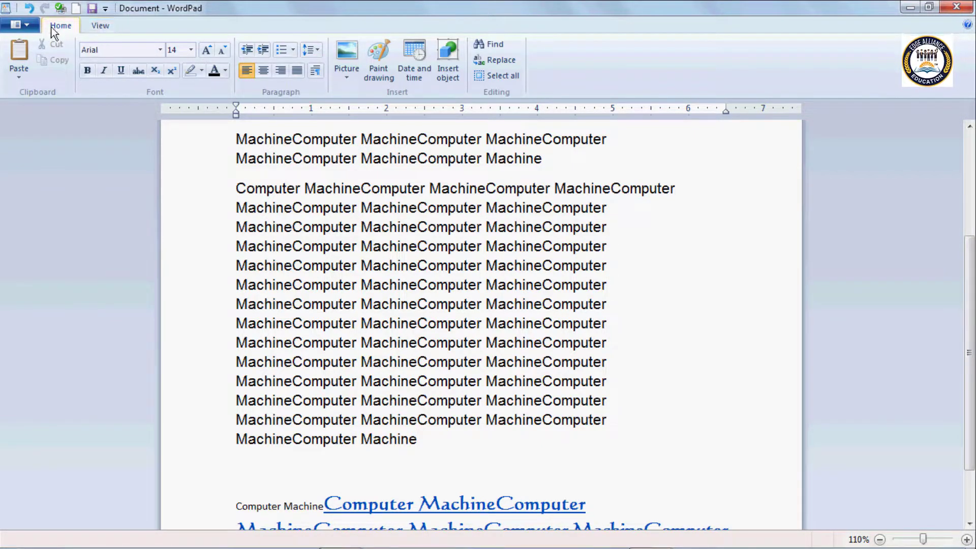
pyautogui.click(100, 26)
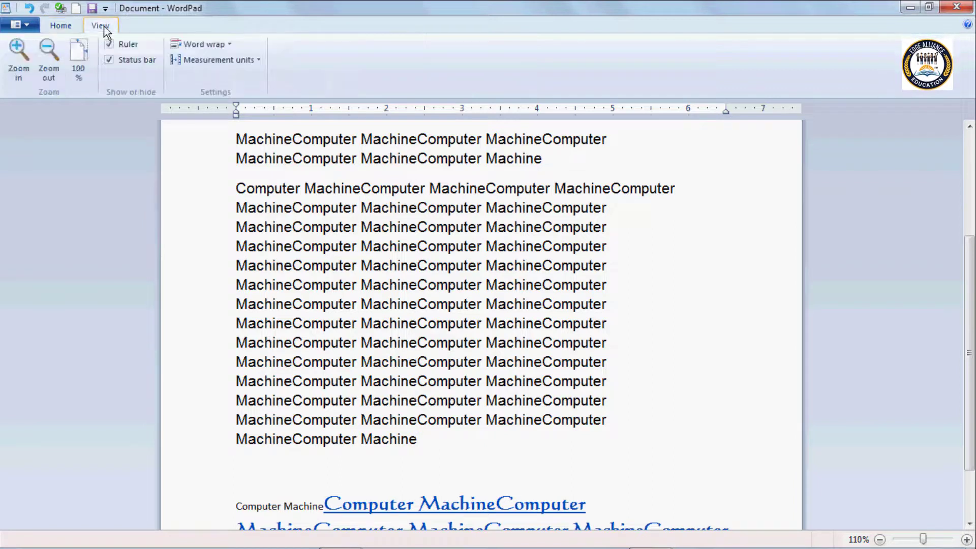
pyautogui.click(60, 25)
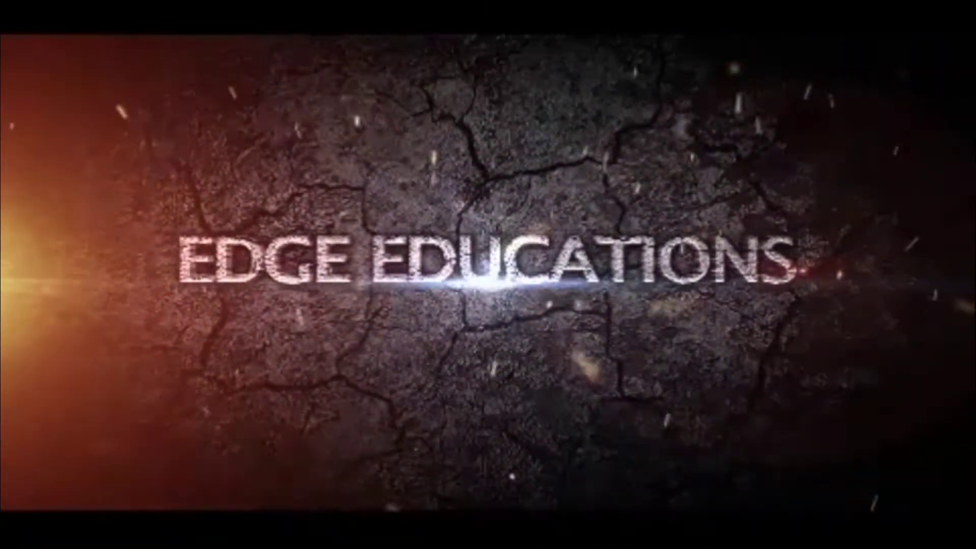